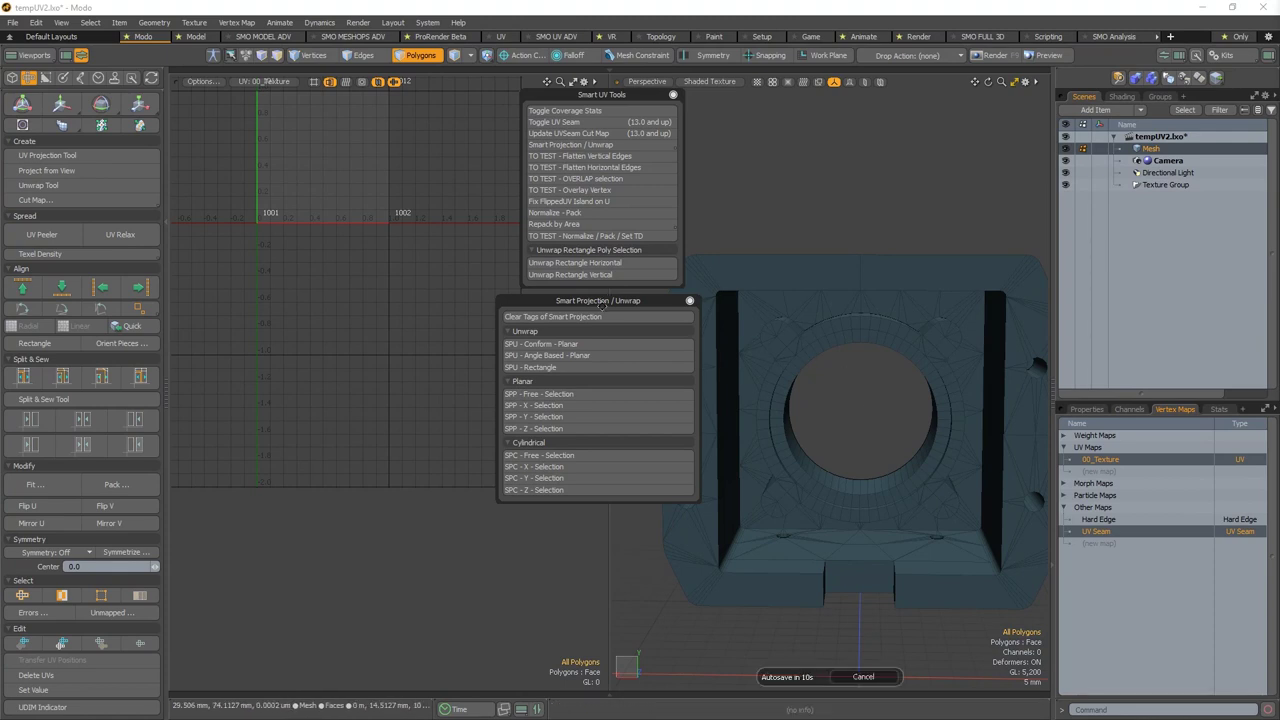
Select all polygons of the flat front rim face of the housing, including the rim around the screw holes.
left_click_drag(625, 300, 613, 300)
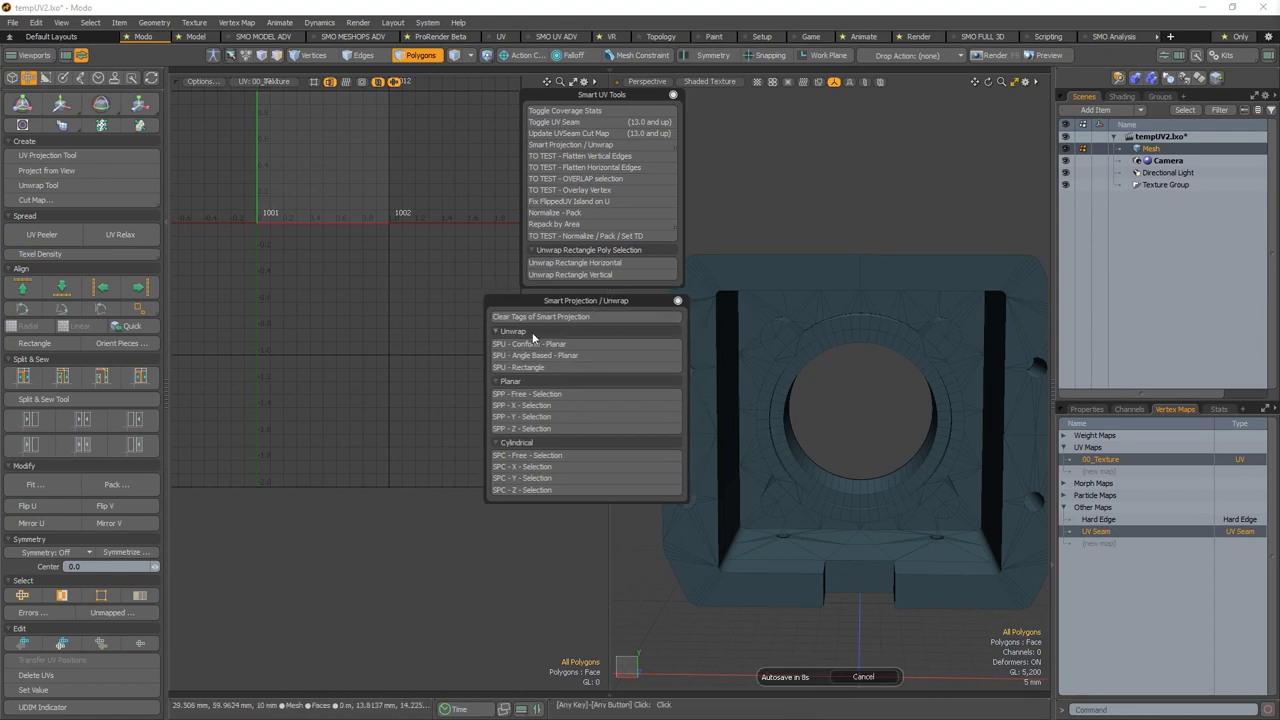
left_click_drag(866, 382, 729, 440, "alt")
left_click(776, 350)
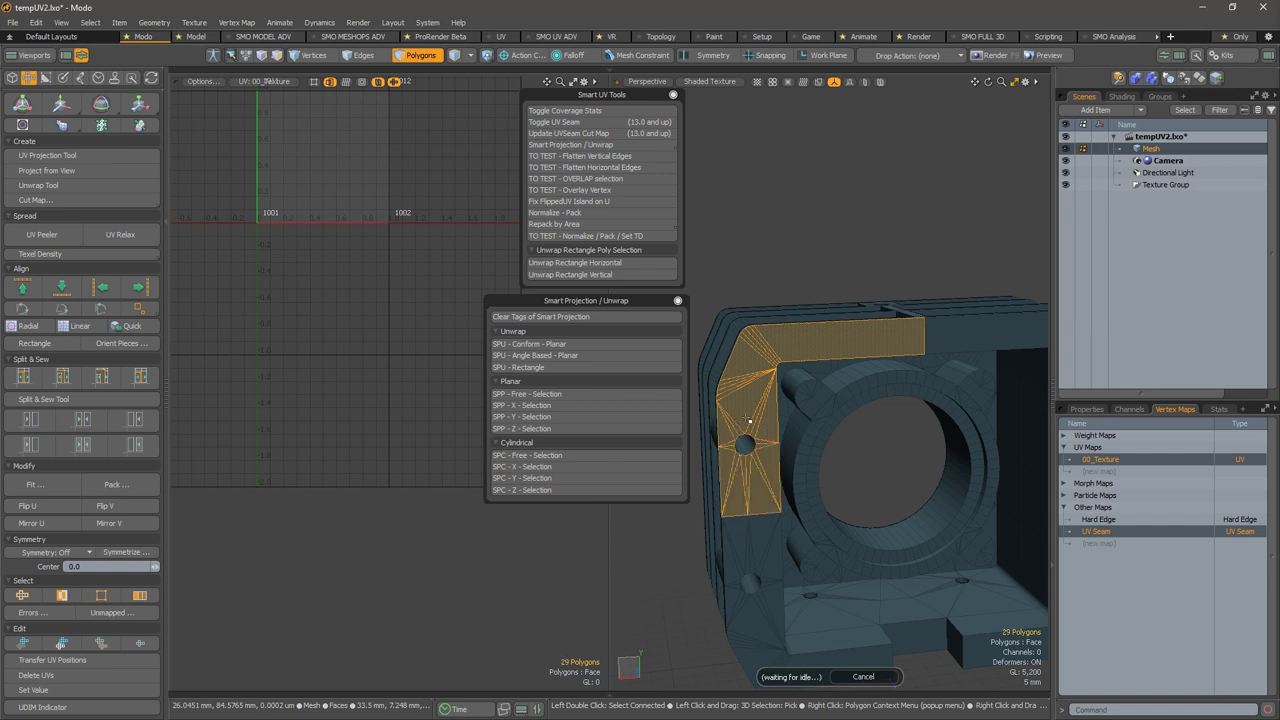
left_click_drag(813, 444, 772, 352, "alt+shift")
left_click(777, 240)
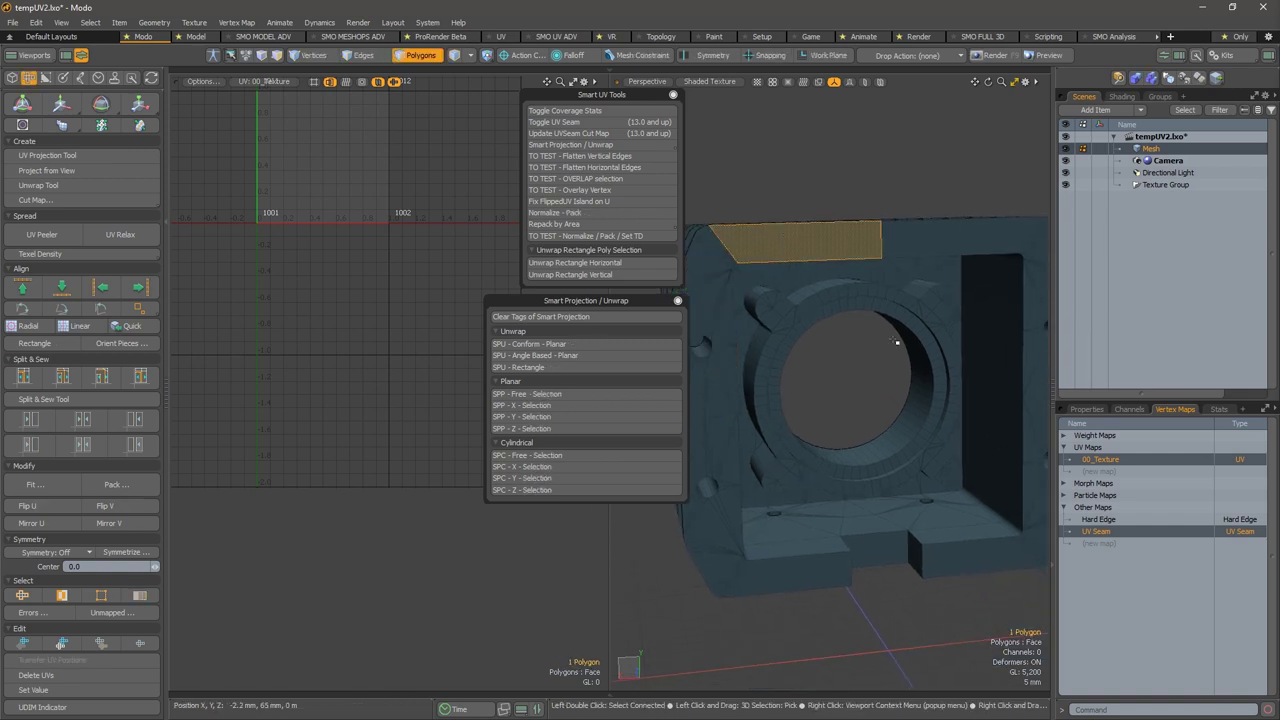
key("ctrl")
key("ctrl+space")
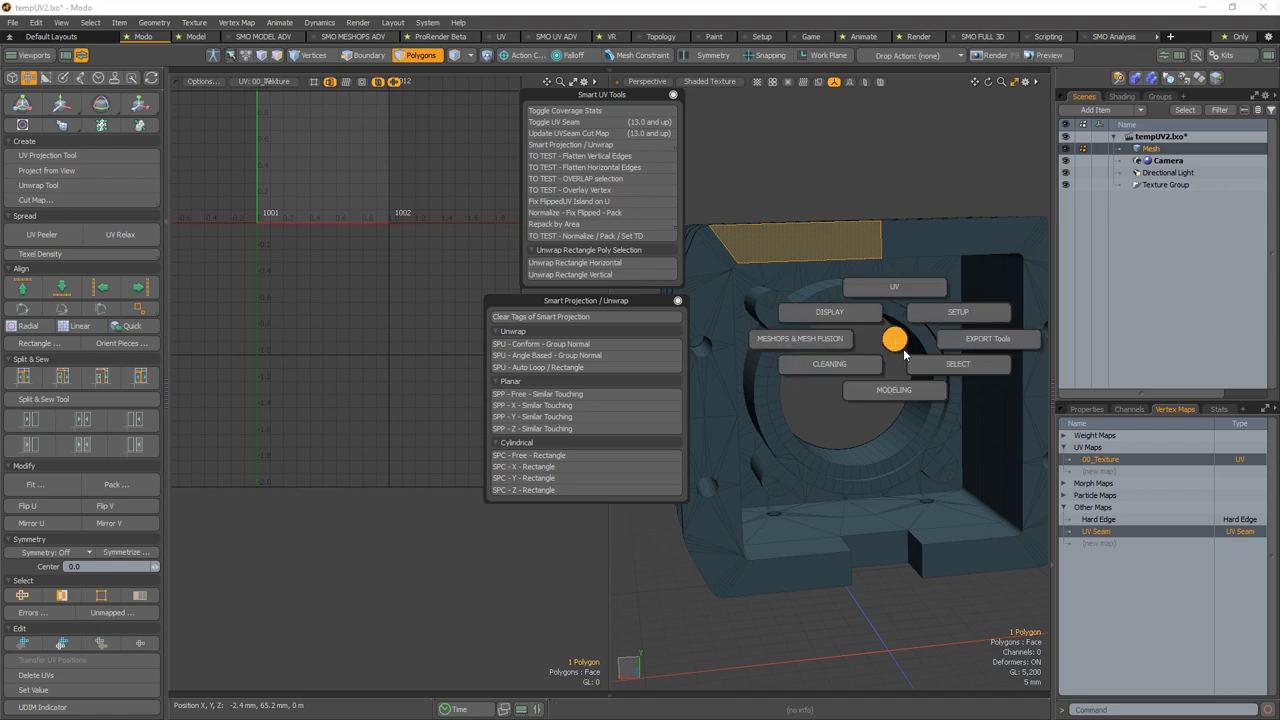
key("ctrl+shift+space")
left_click(897, 398)
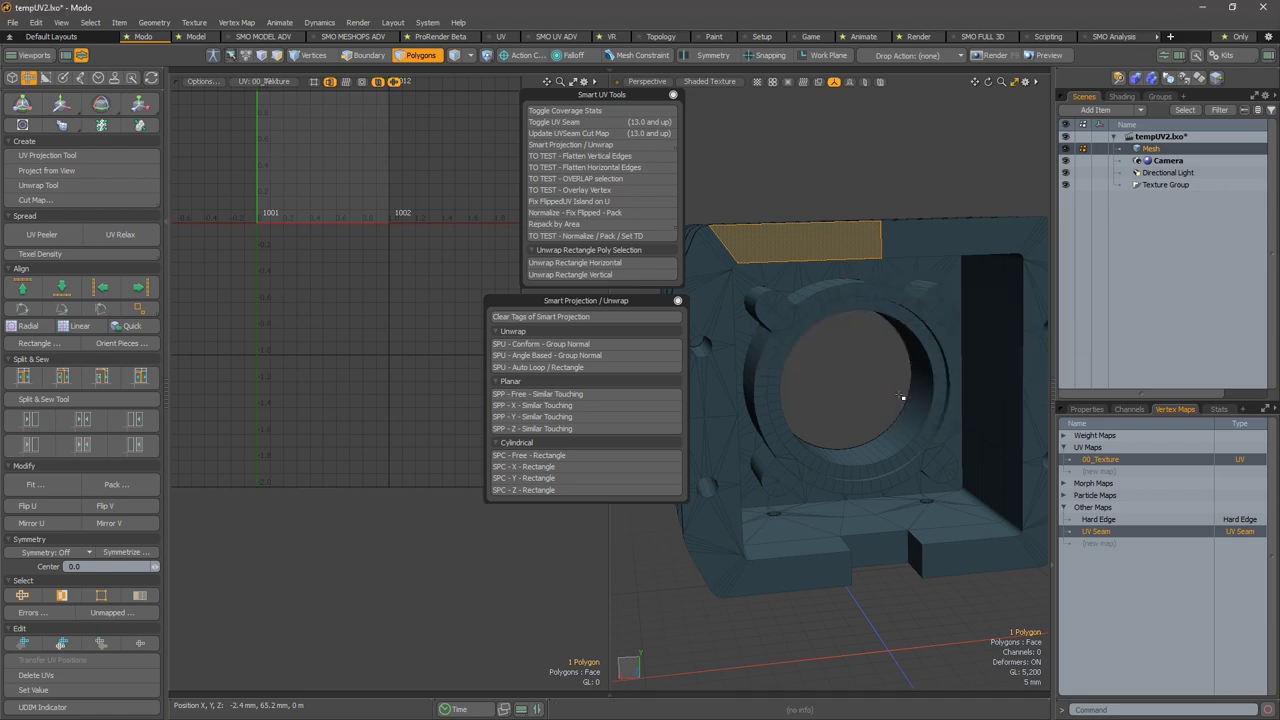
left_click_drag(885, 415, 840, 403, "alt")
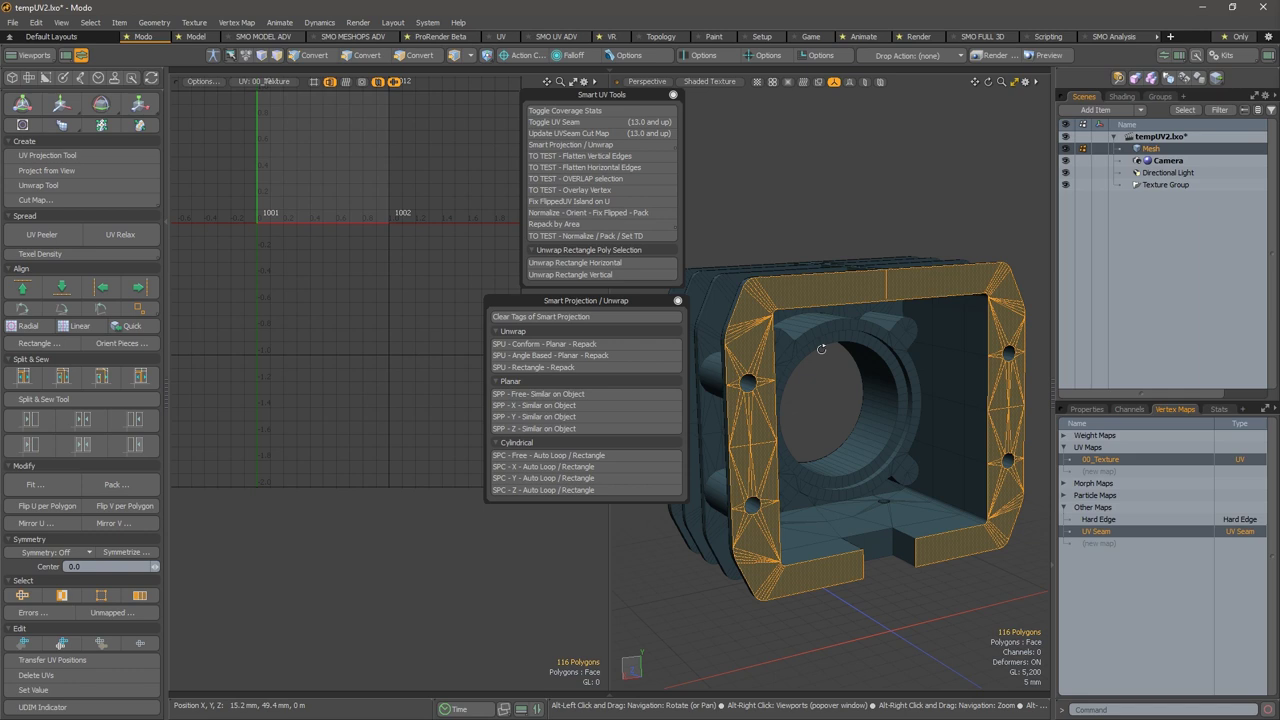
right_click_drag(822, 352, 831, 378, "alt")
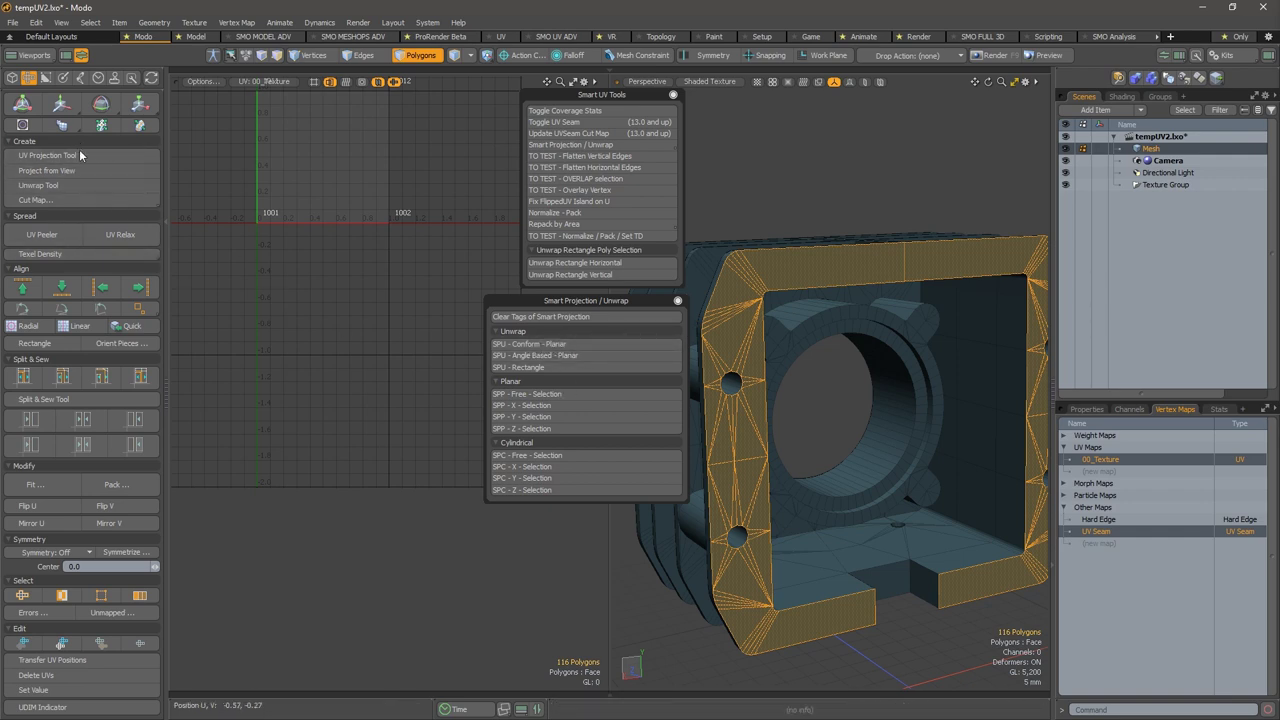
Activate the Unwrap Tool and review its method options and the modifier variants of the Smart Projection unwrap commands.
left_click(40, 185)
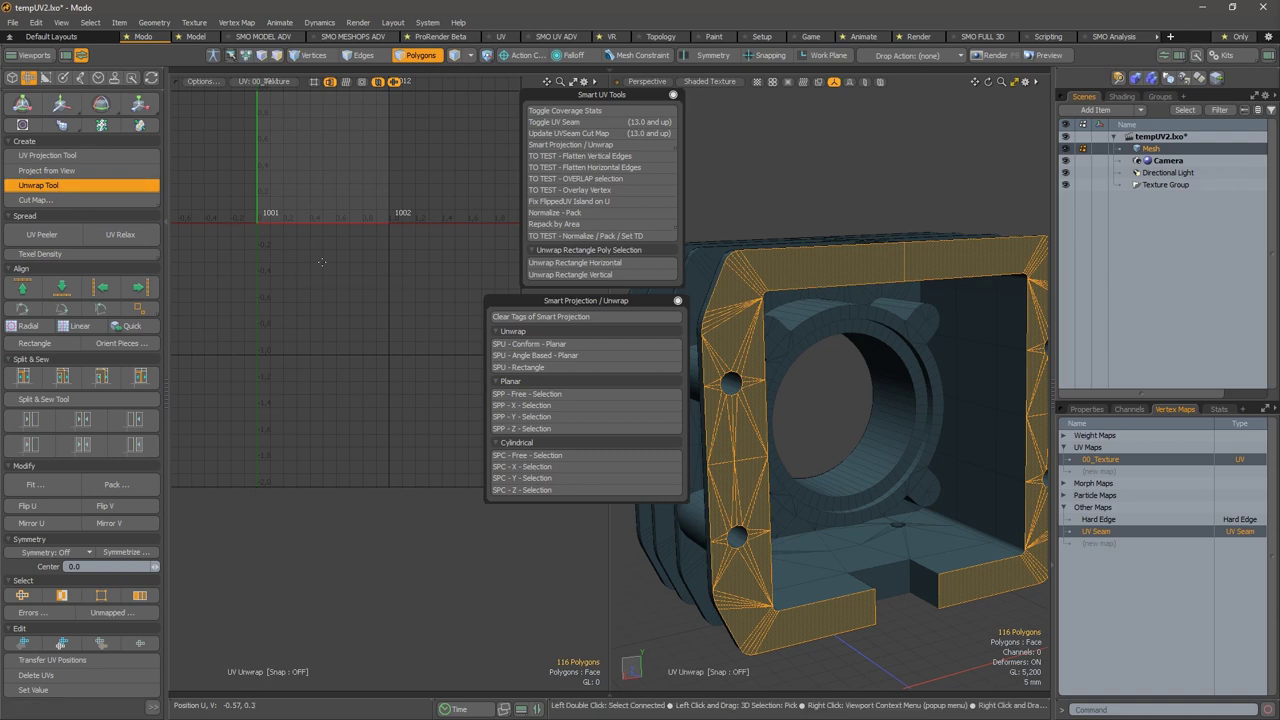
key("k")
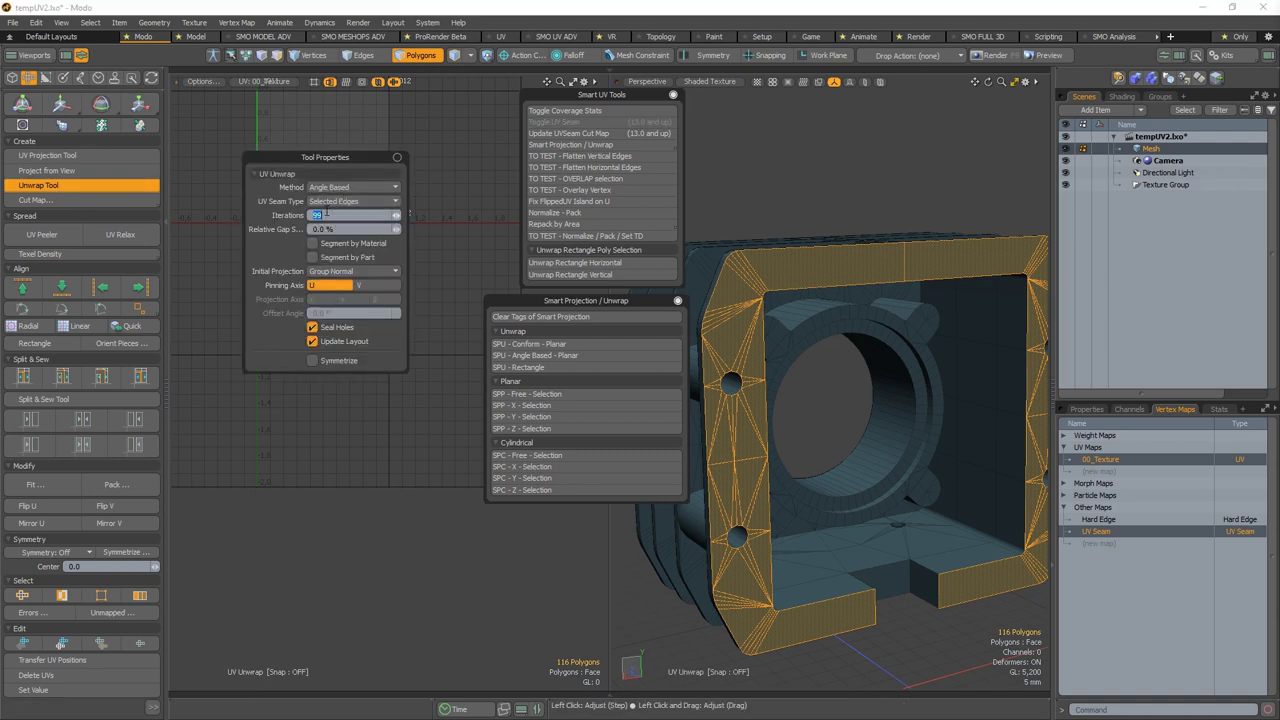
left_click(355, 190)
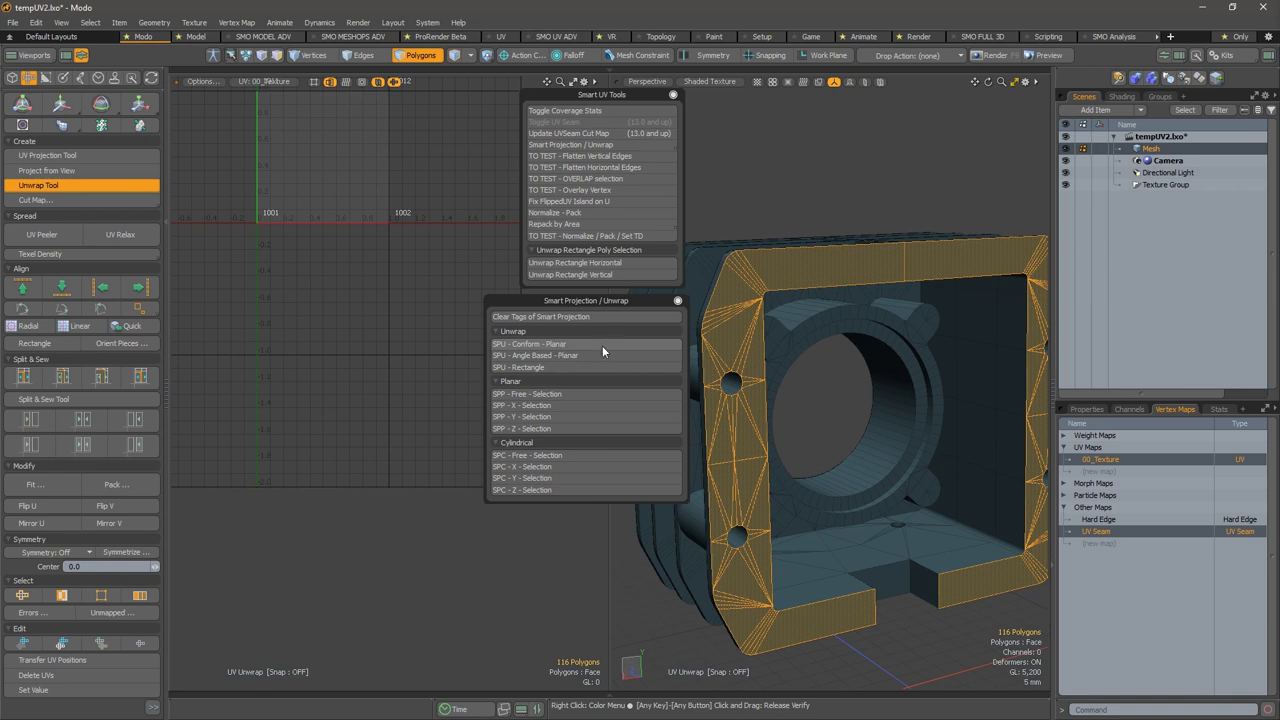
key("ctrl")
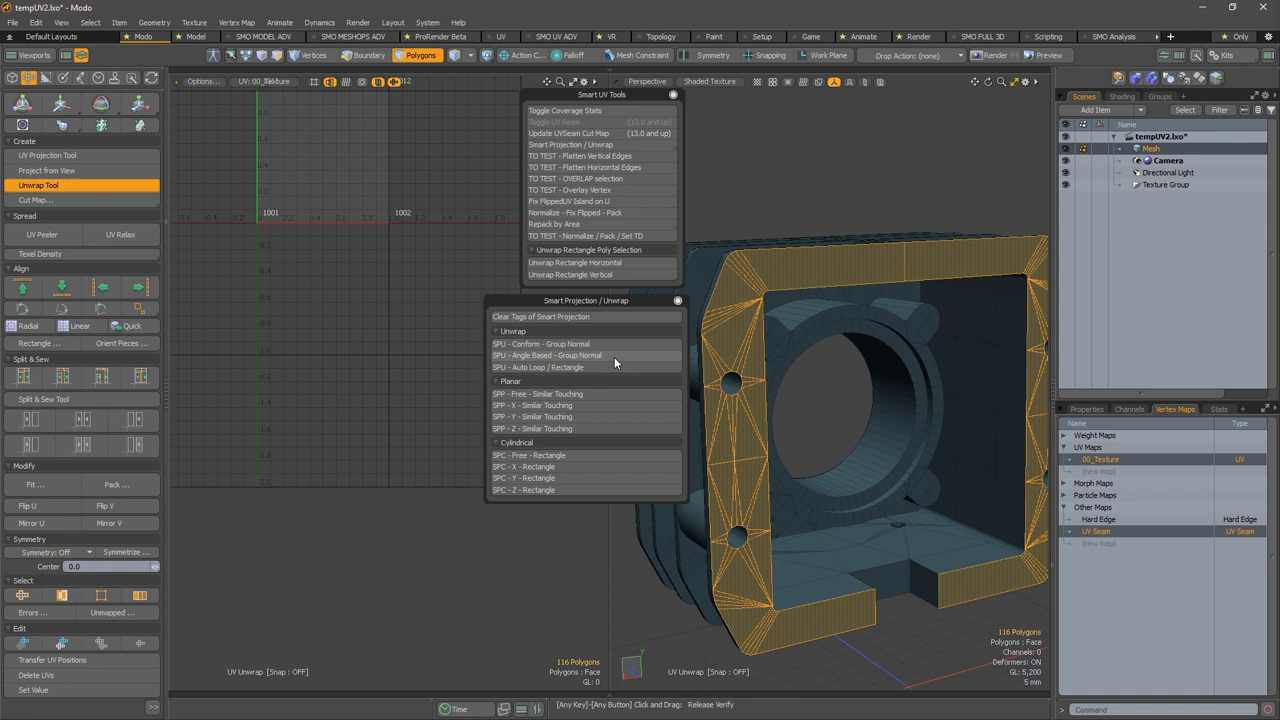
key("ctrl")
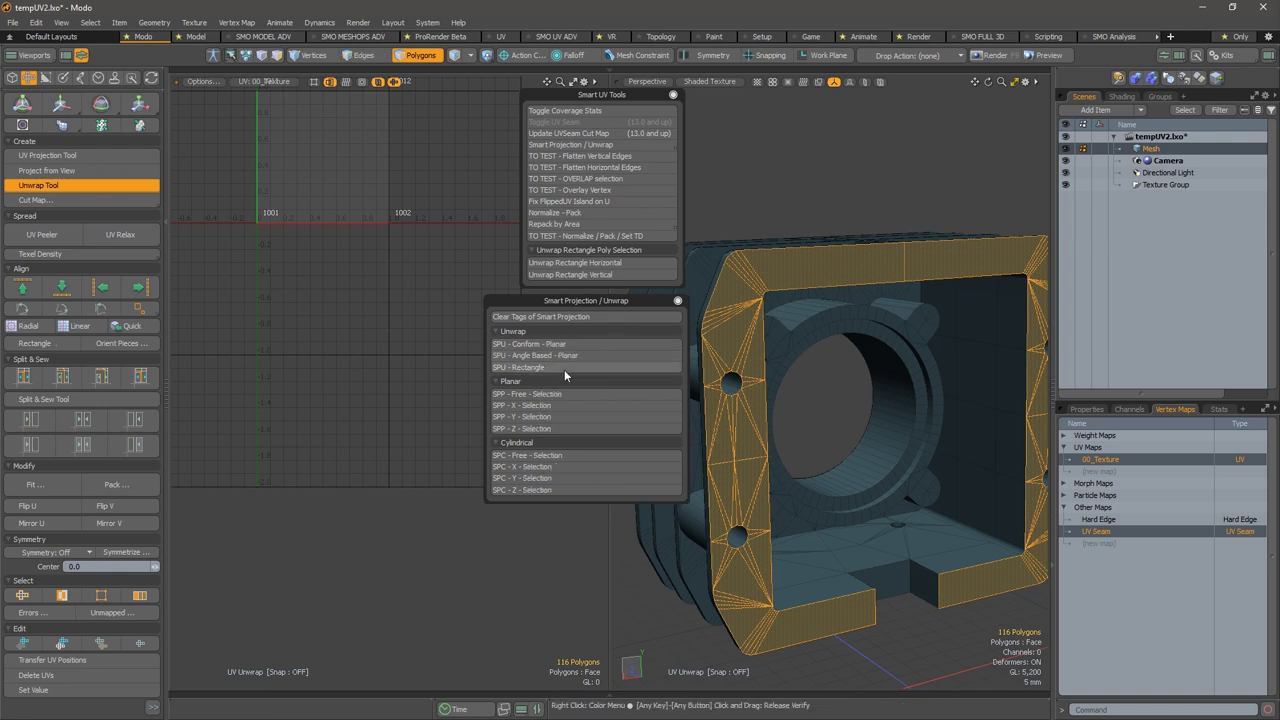
Switch to Photos to examine the planar, cylindrical and unwrap zones in UV_TemplateB.gif, and return to Modo.
left_click_drag(640, 412, 783, 366, "alt")
scroll(472, 330, "down", 4)
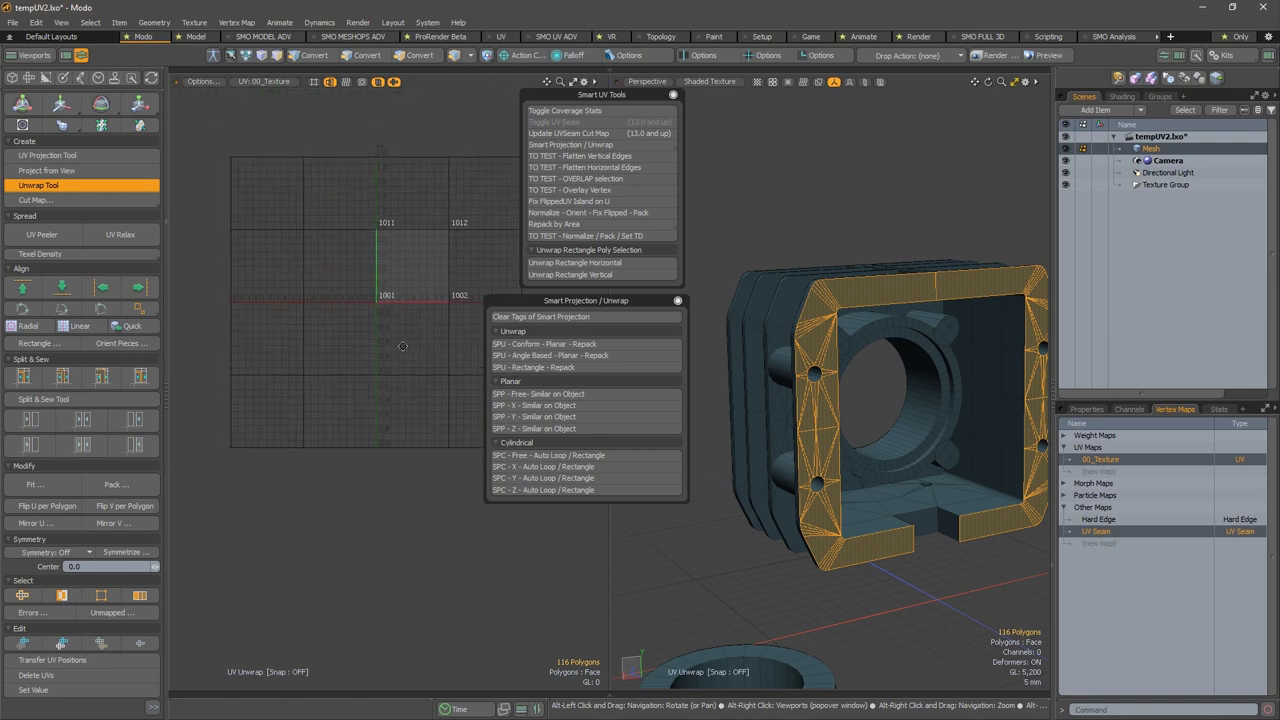
key("alt+Tab")
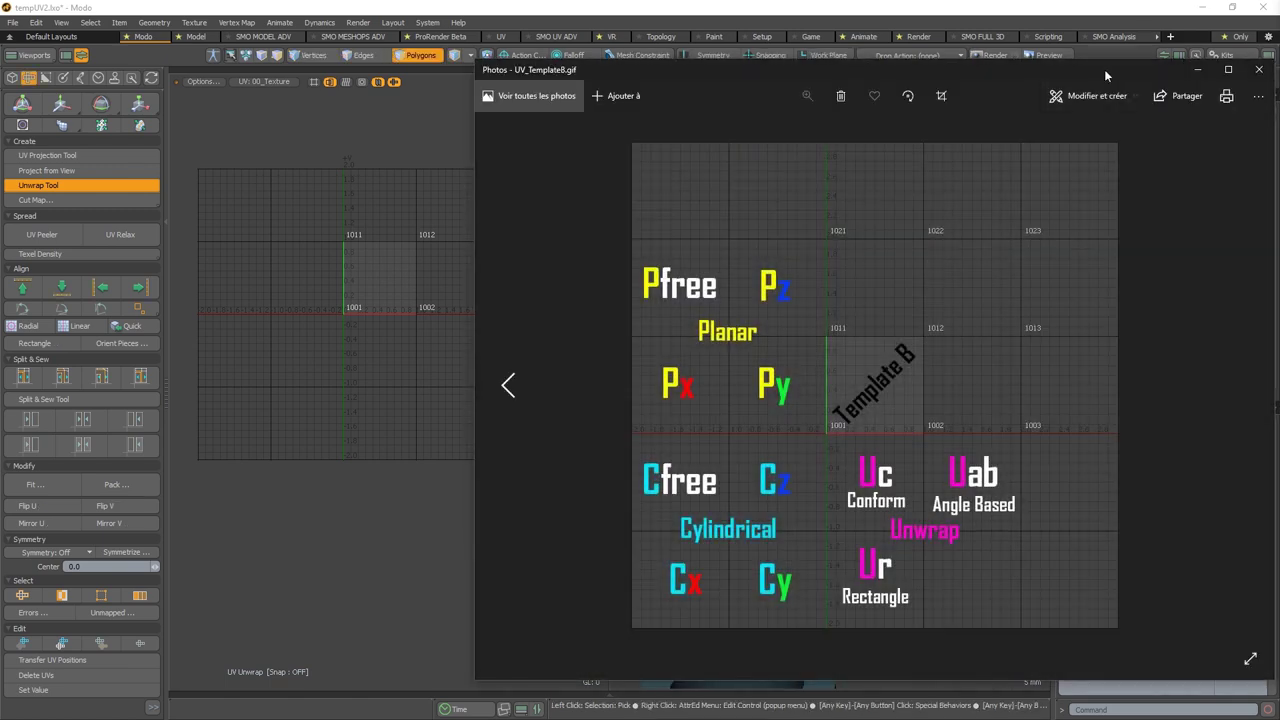
left_click_drag(1105, 70, 948, 79)
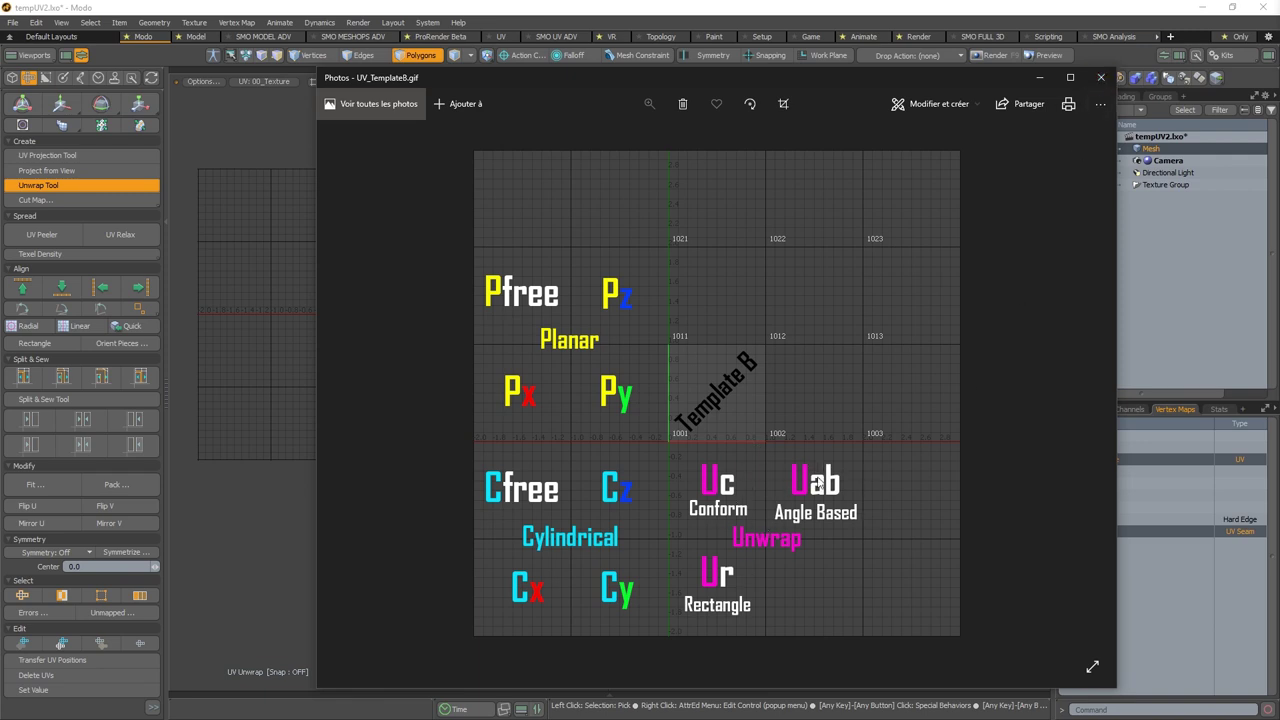
left_click(1040, 78)
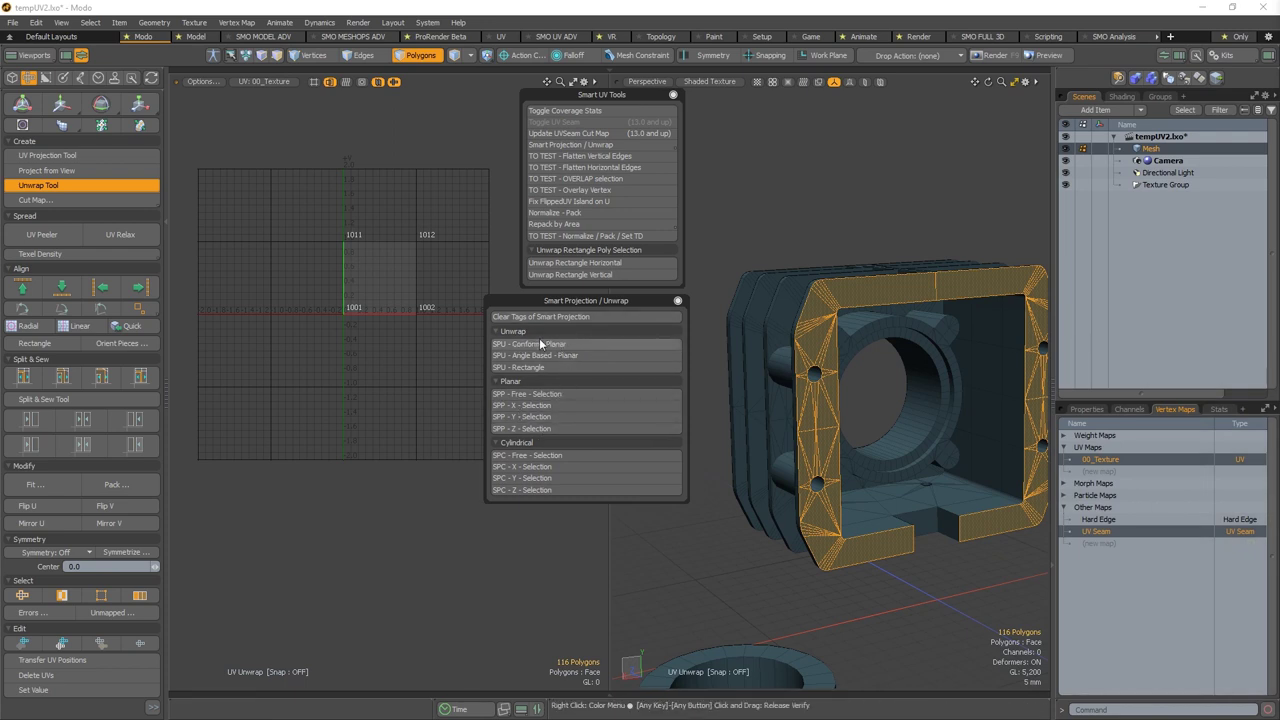
Unwrap the selected front rim face with SPU - Conform - Planar and select its whole UV island for inspection.
left_click(571, 345)
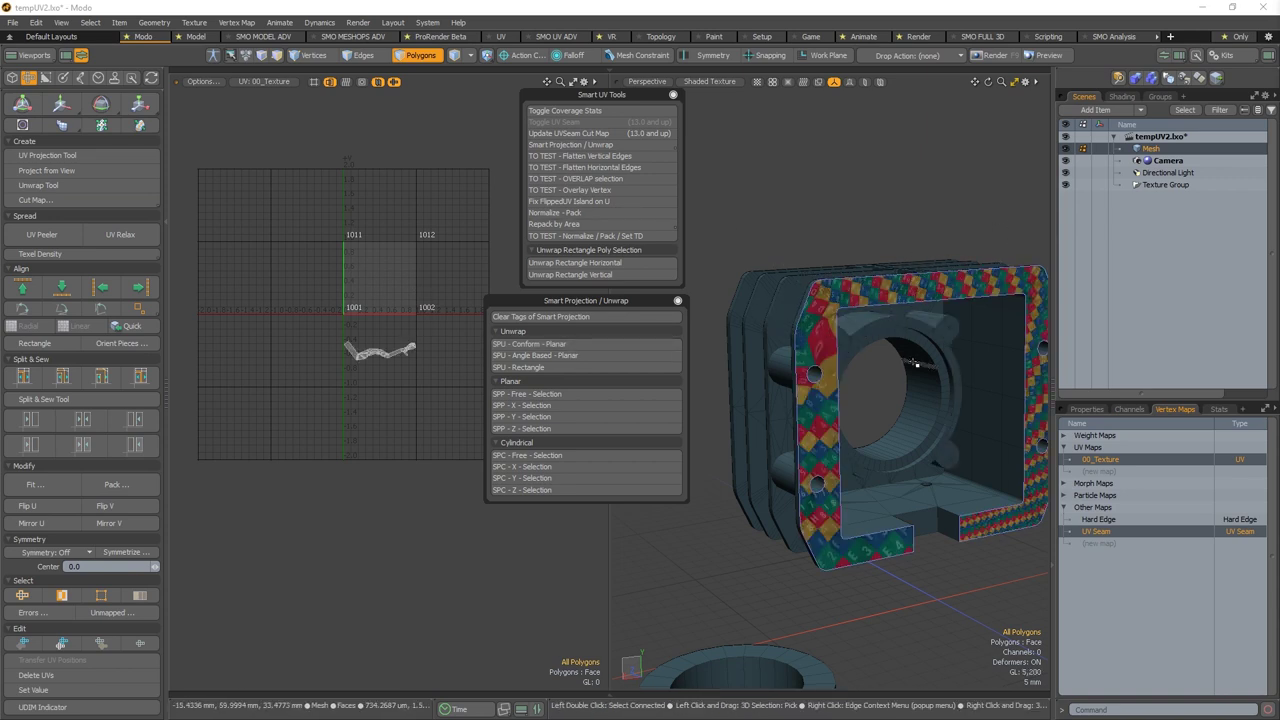
scroll(386, 355, "up", 5)
left_click_drag(371, 346, 382, 354)
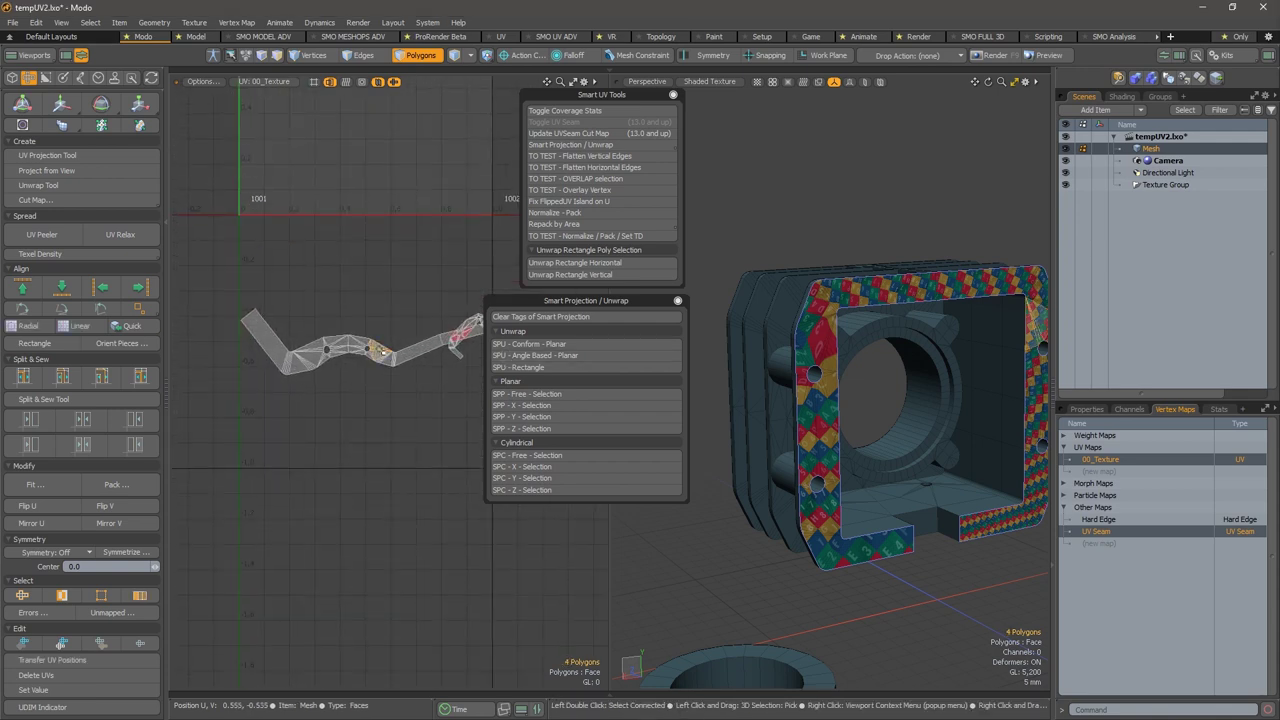
left_click_drag(418, 314, 394, 355, "alt")
double_click(332, 418)
scroll(378, 376, "down", 3)
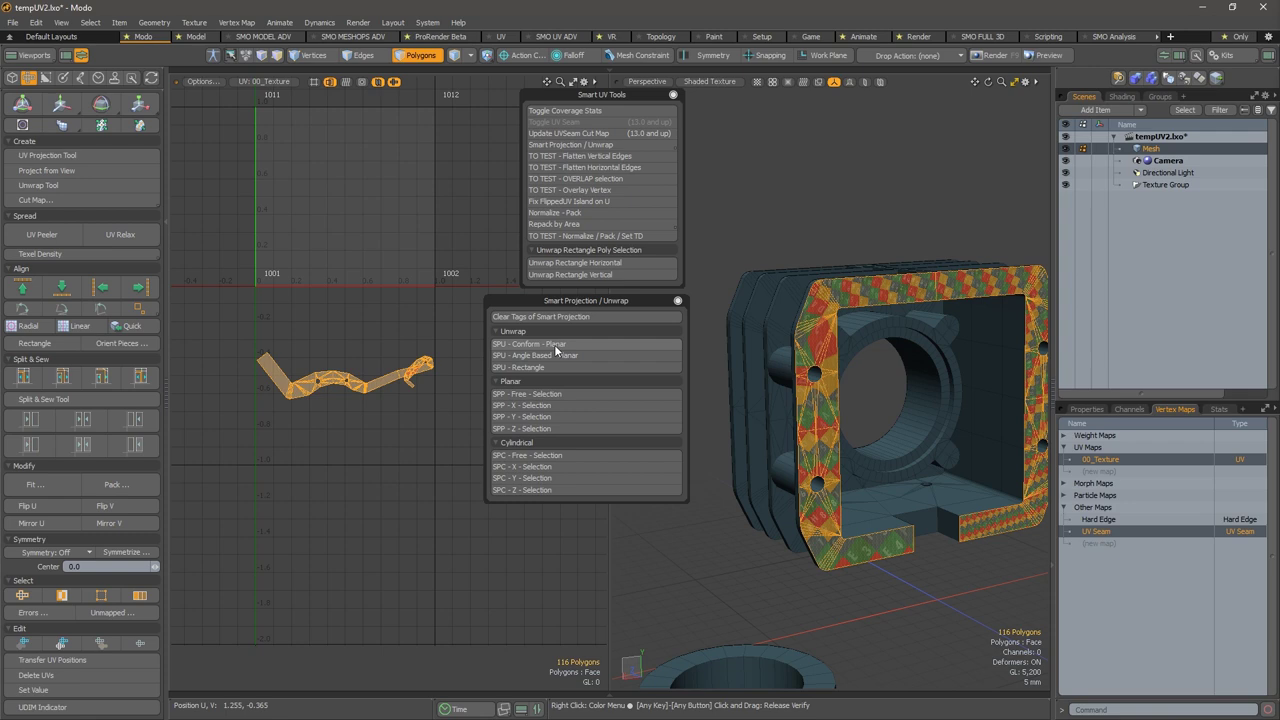
Unwrap the front rim face again with SPU - Conform - Group Normal and select the long straight strip of its UV island.
key("shift")
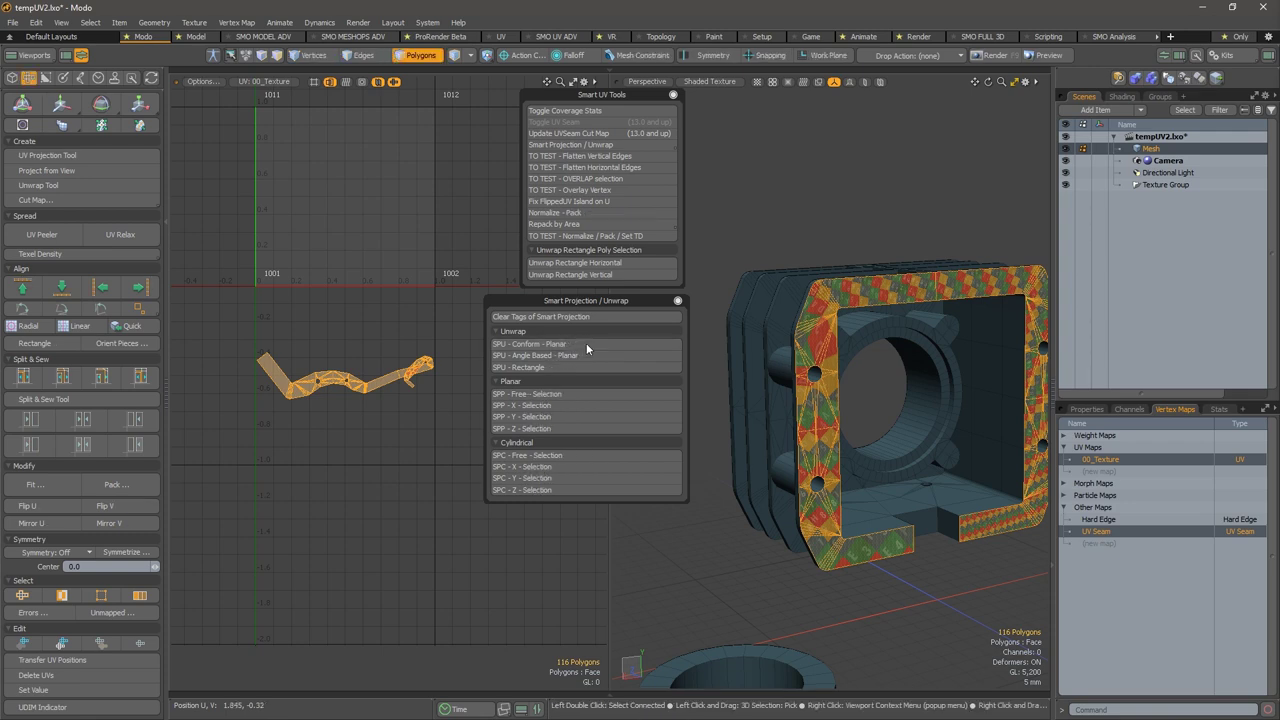
key("ctrl")
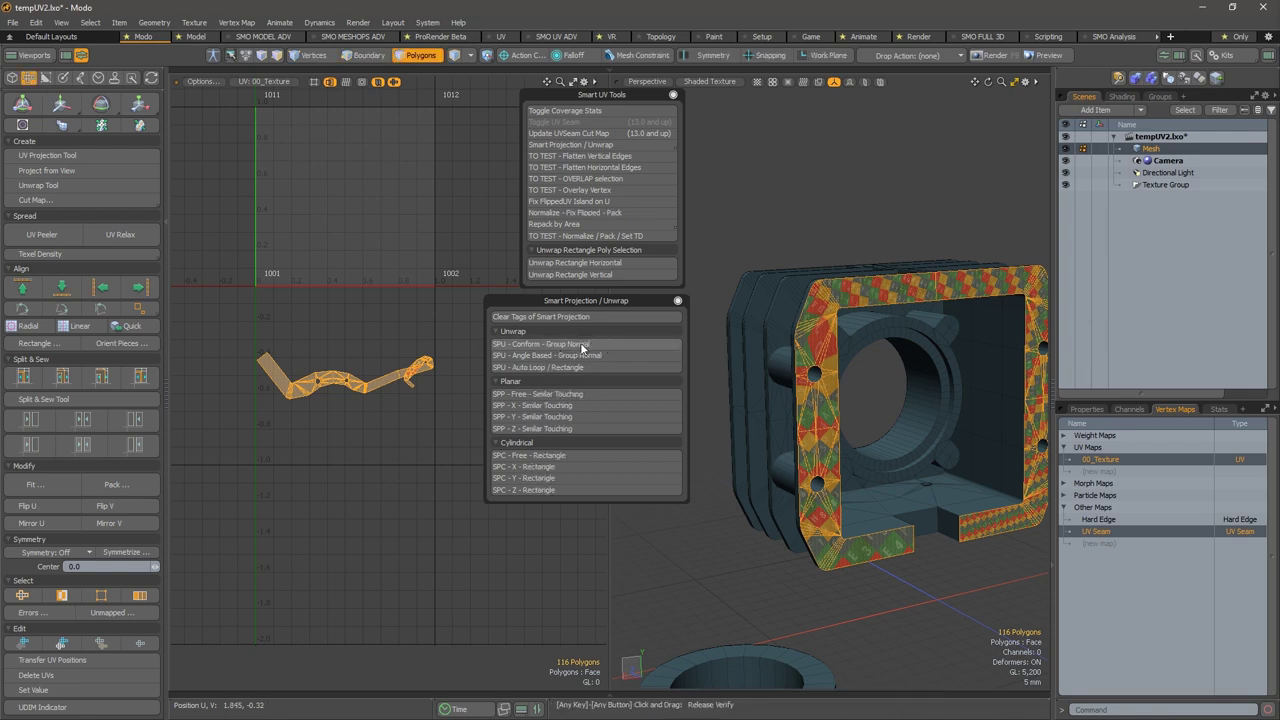
left_click(598, 344, "ctrl")
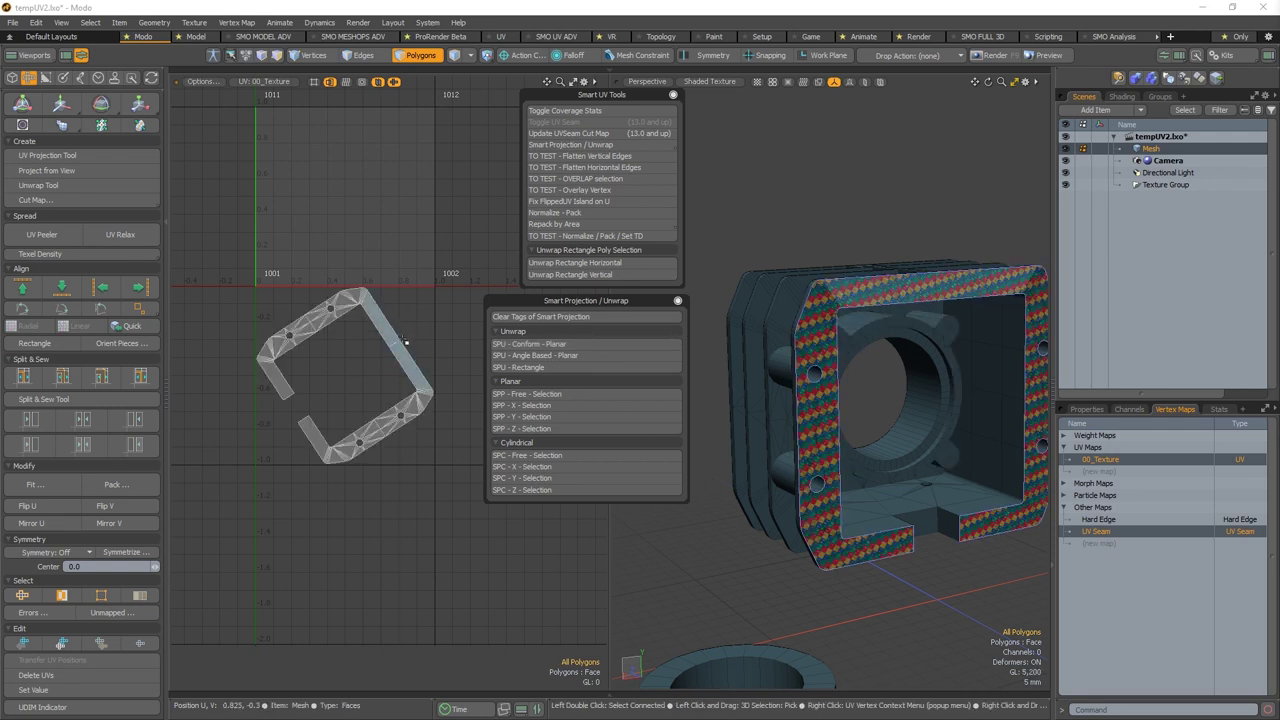
double_click(400, 355)
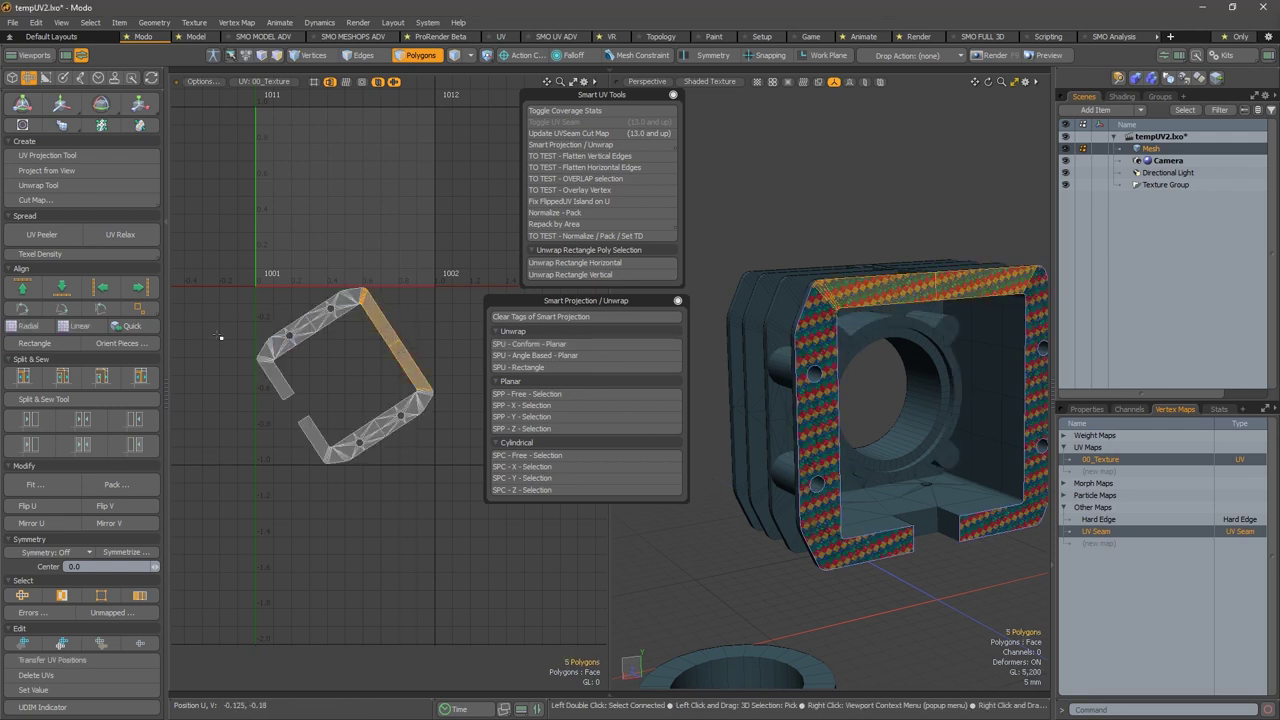
Select the polygons of the fin face behind the front rim, from the upper strip down to the upper screw boss.
left_click_drag(720, 390, 860, 369, "alt")
scroll(860, 369, "up", 3)
left_click_drag(776, 480, 758, 482, "alt")
mouse_move(871, 186)
left_mouse_down()
mouse_move(840, 208)
mouse_move(802, 338)
left_mouse_up()
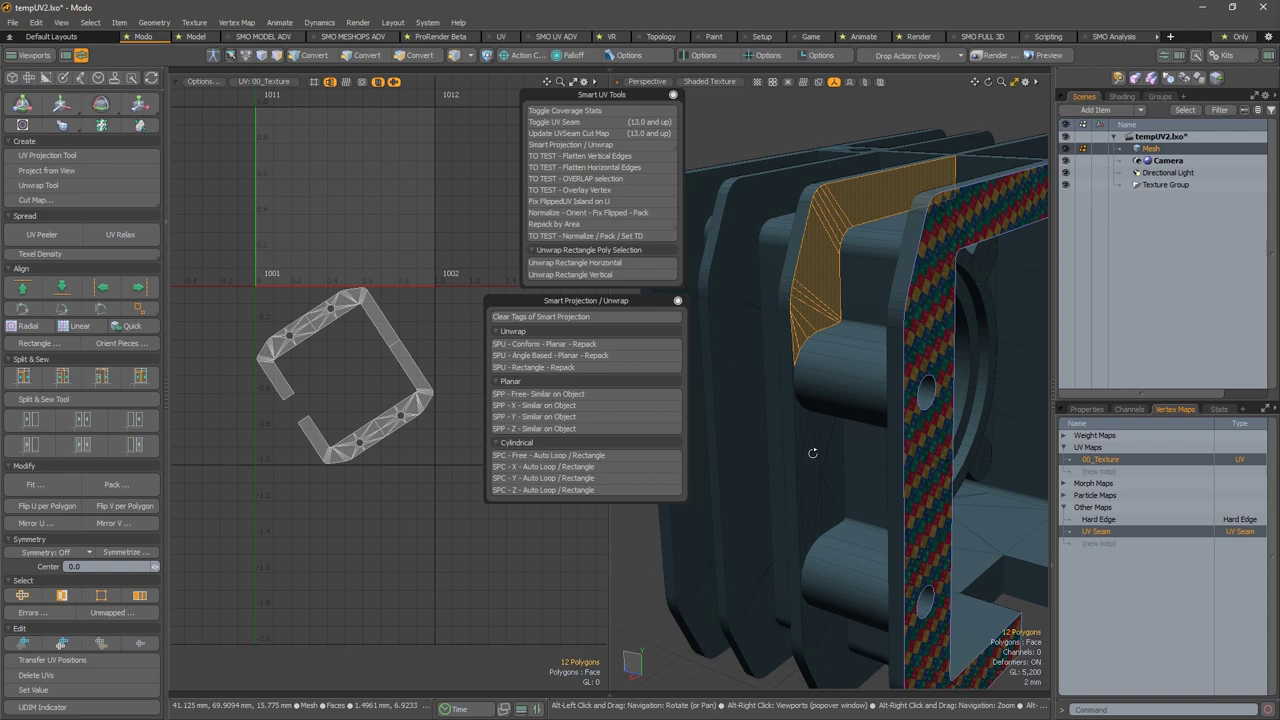
left_click_drag(812, 451, 803, 214, "alt+shift")
scroll(803, 214, "up", 3)
left_click(802, 147, "shift")
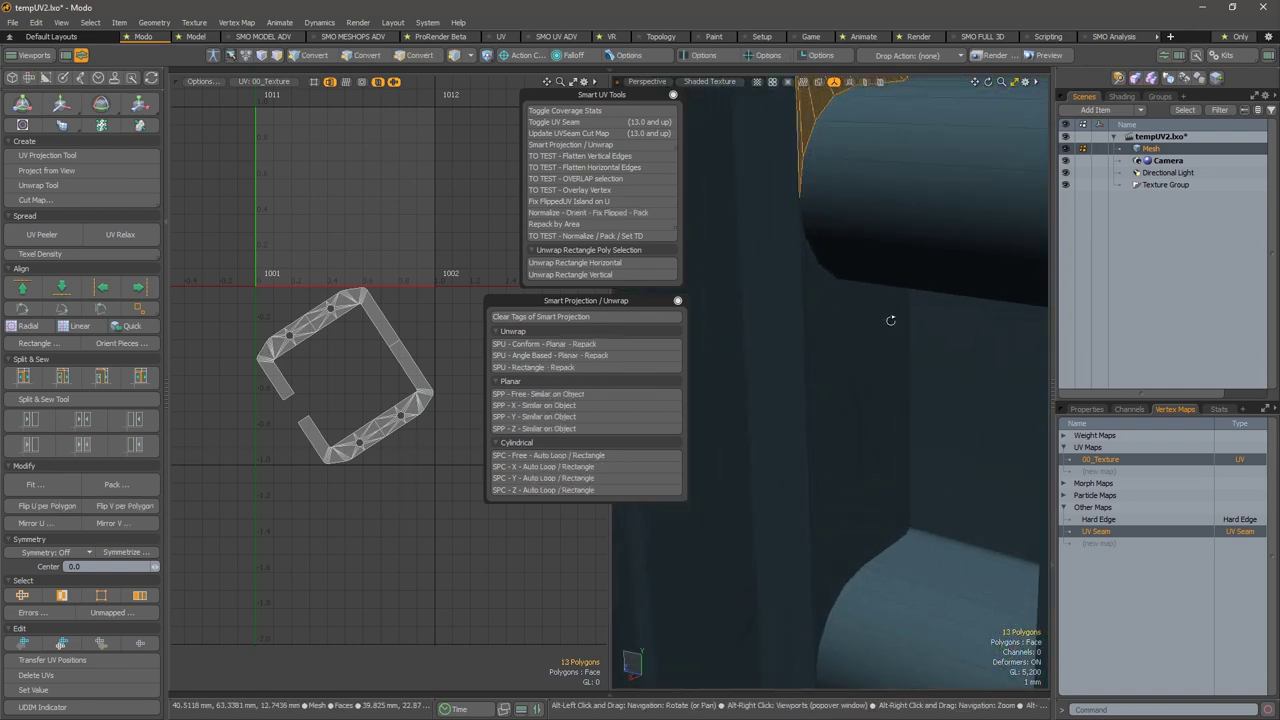
scroll(891, 320, "down", 4)
left_click_drag(891, 320, 869, 429, "alt+shift")
Unwrap the selected fin face with SPU - Conform - Group Normal and check its UV island against the rim's island.
key("ctrl")
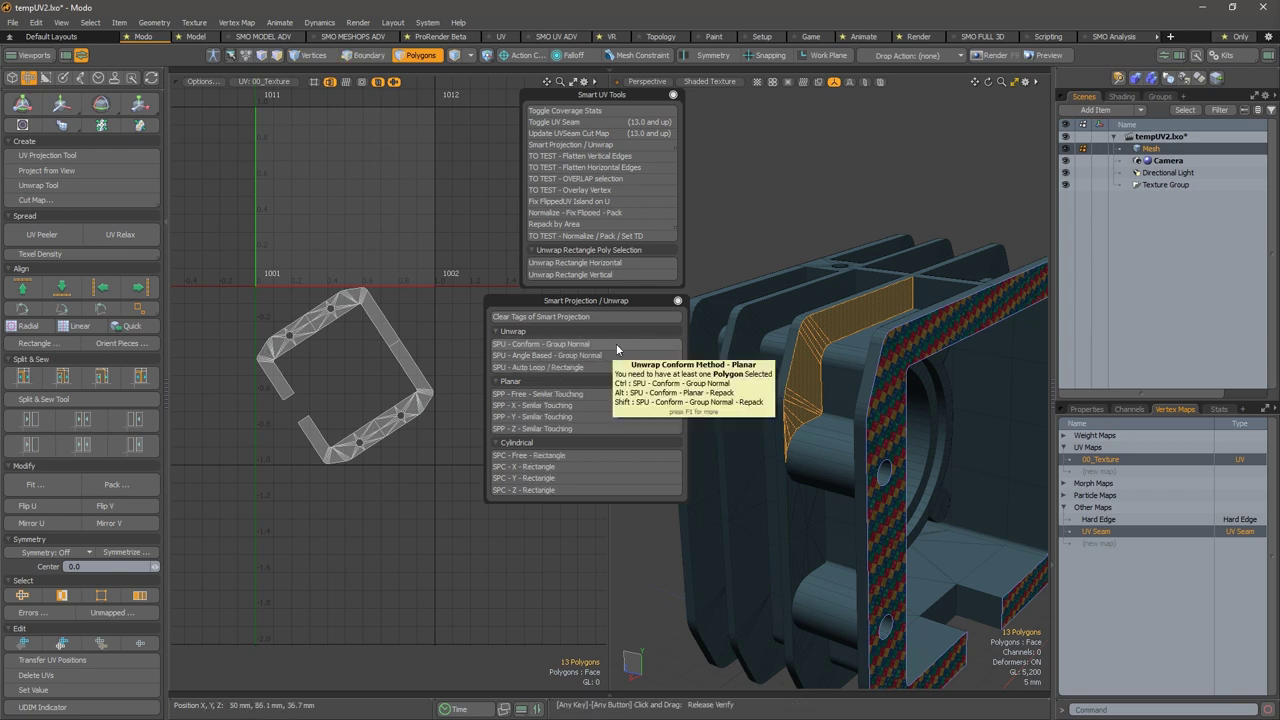
left_click(617, 346, "ctrl")
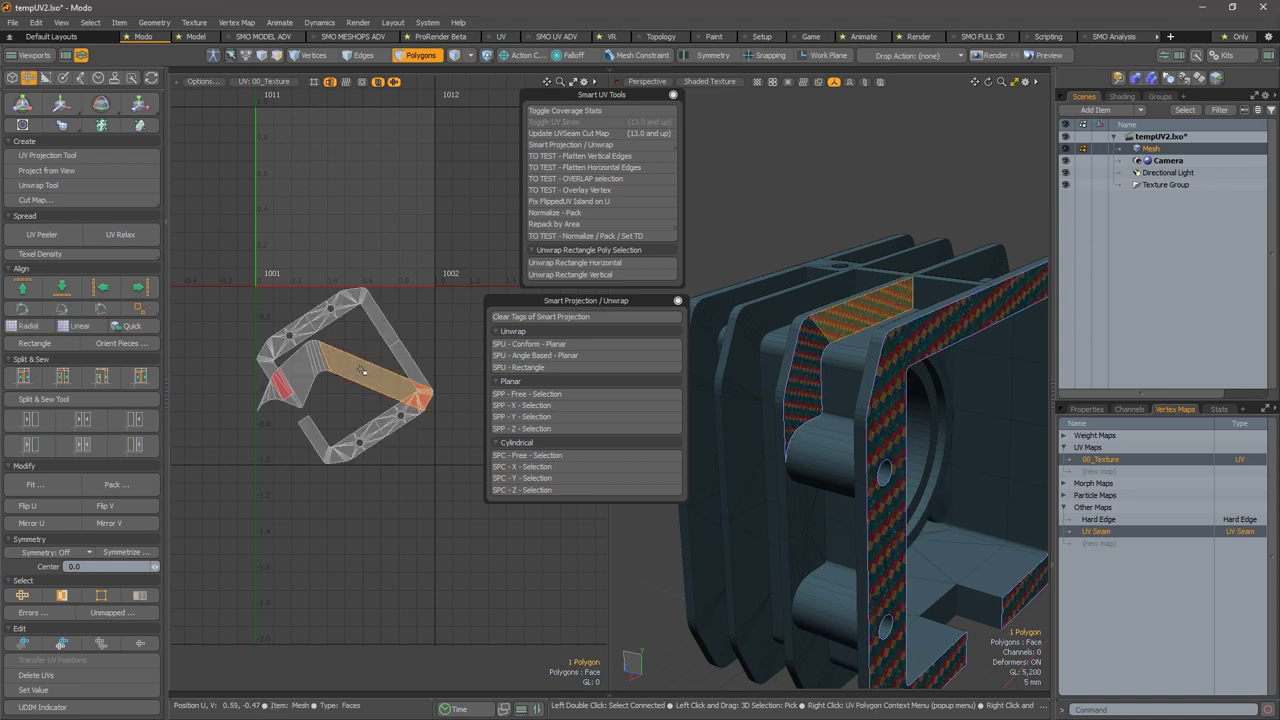
left_click(384, 373)
double_click(384, 373)
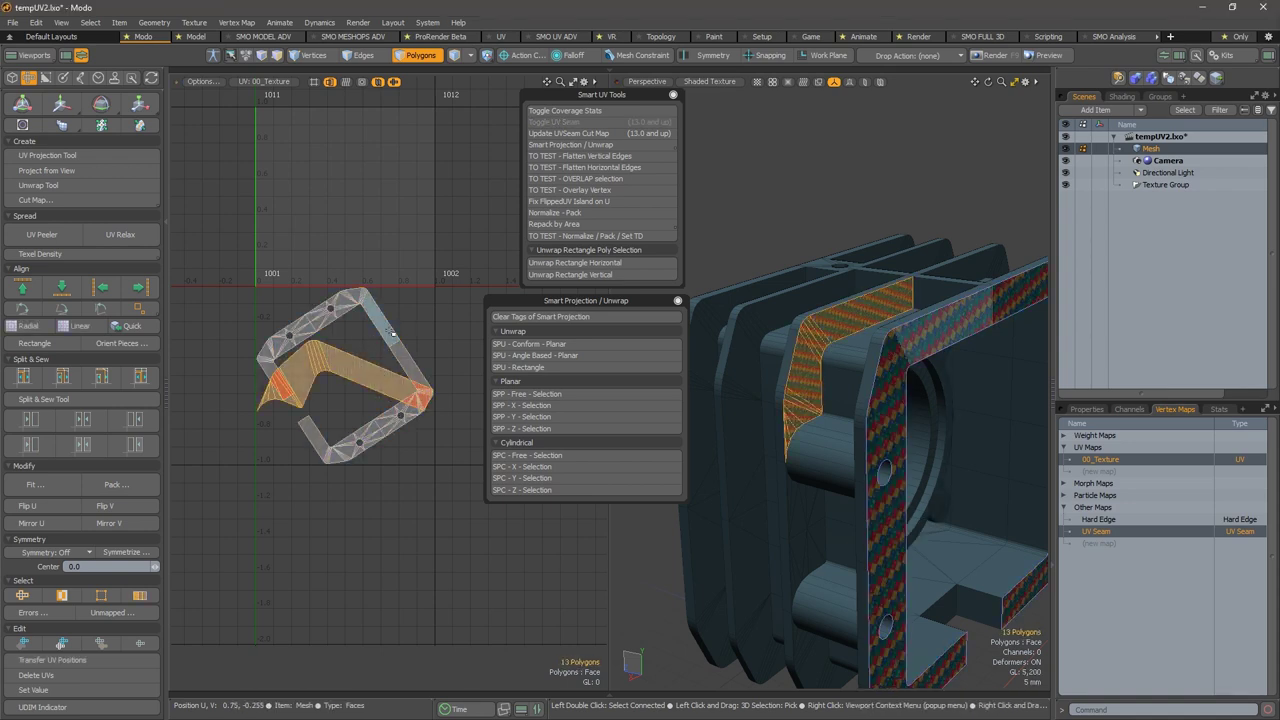
left_click(404, 352)
left_click(434, 322)
Undo the fin face's unwrap and the UV selections made after it.
key("ctrl+z")
key("ctrl+z")
key("ctrl+z")
key("ctrl+z")
key("ctrl+z")
key("ctrl+z")
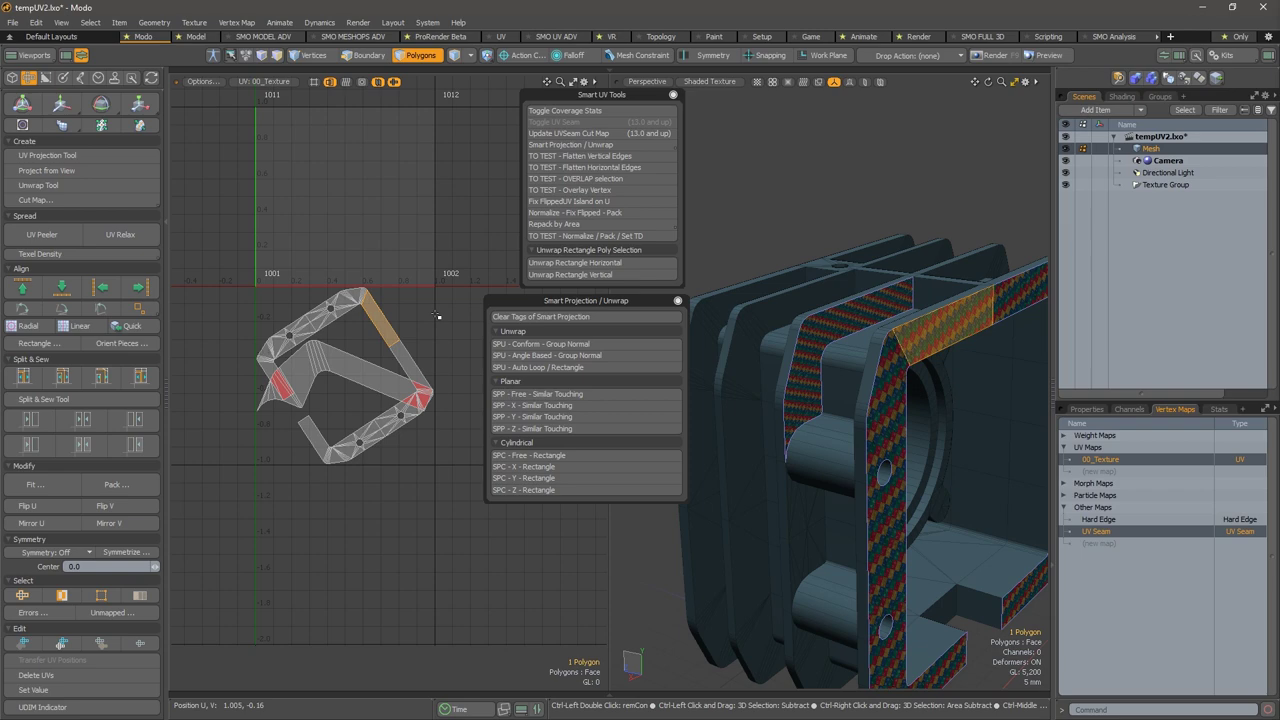
key("ctrl+z")
key("ctrl+z")
key("ctrl+z")
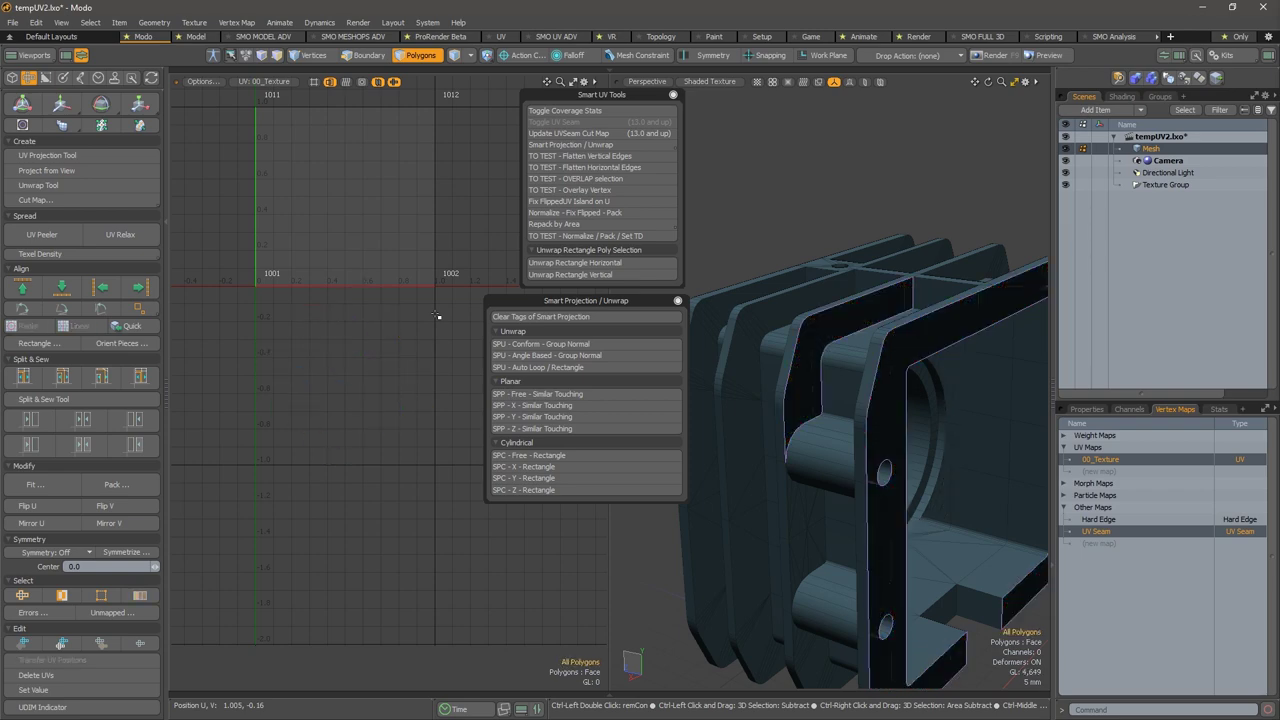
Add the missing small polygon beside the boss to the fin face selection and unwrap it with SPU - Conform - Group Normal - Repack.
right_click_drag(770, 455, 884, 437, "alt")
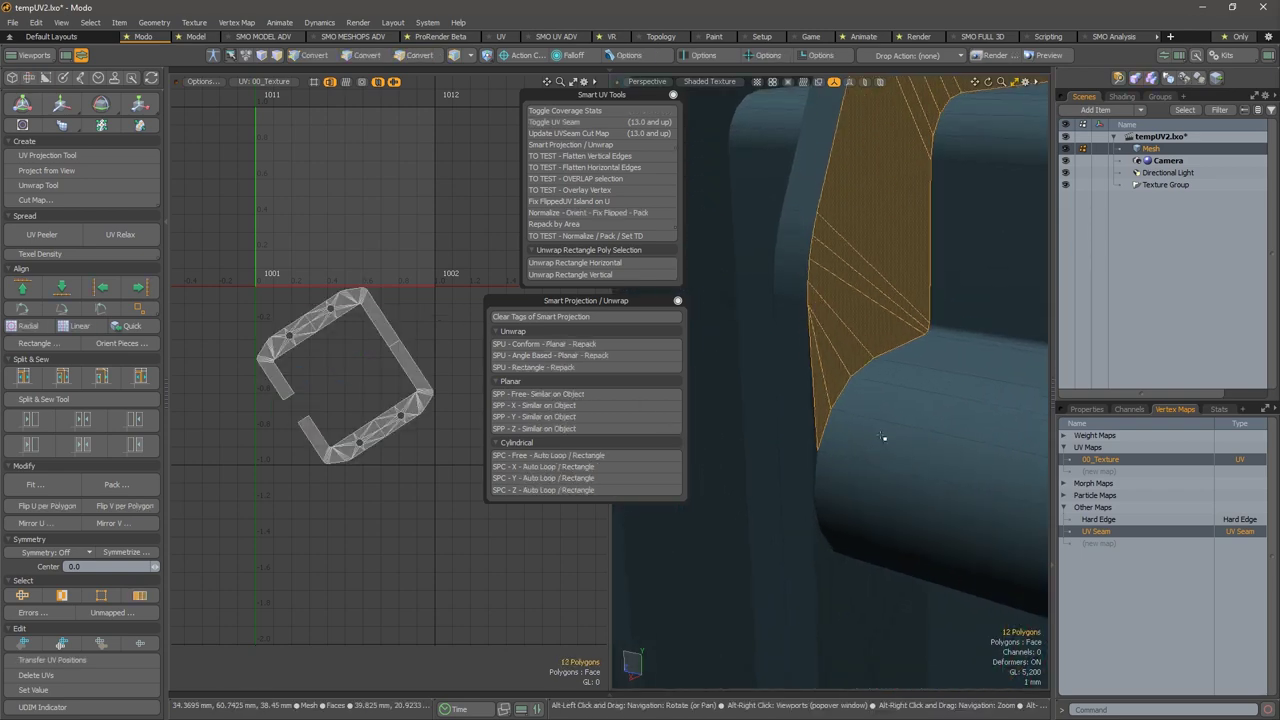
left_click(817, 431, "shift")
right_click_drag(840, 392, 699, 367, "alt")
left_click_drag(857, 355, 810, 393, "alt+shift")
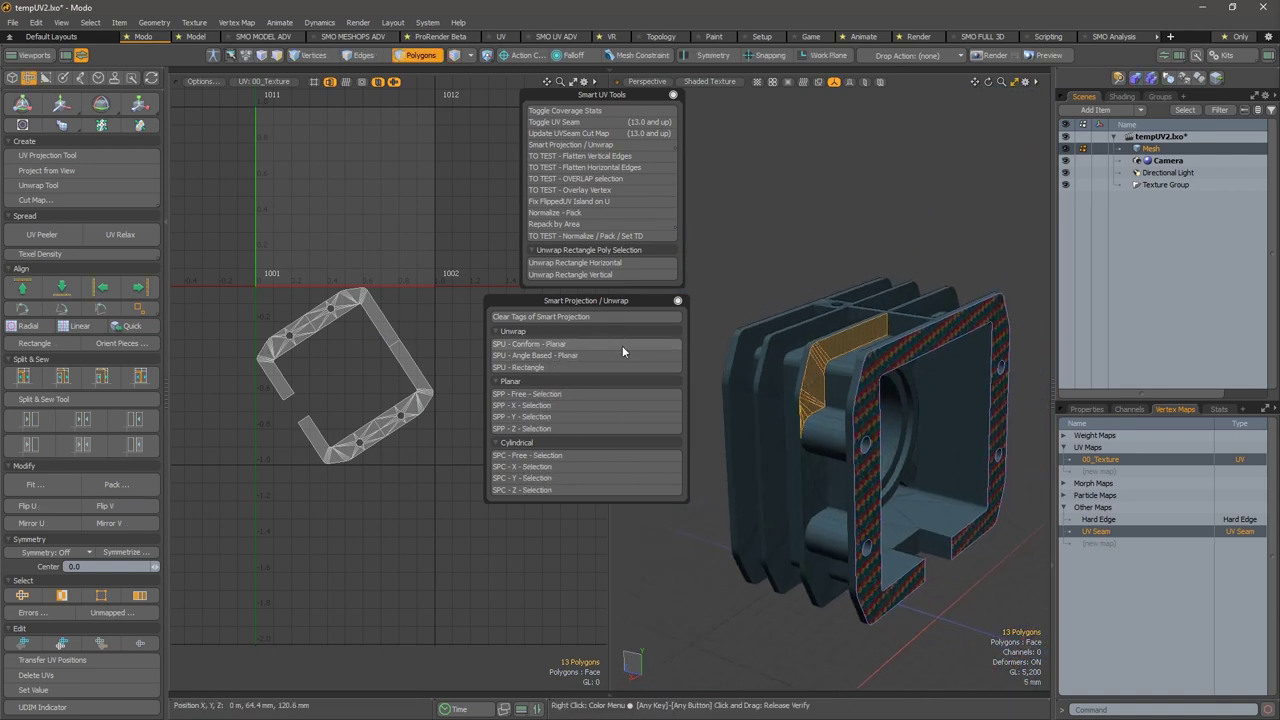
key("ctrl+shift")
key("ctrl+shift")
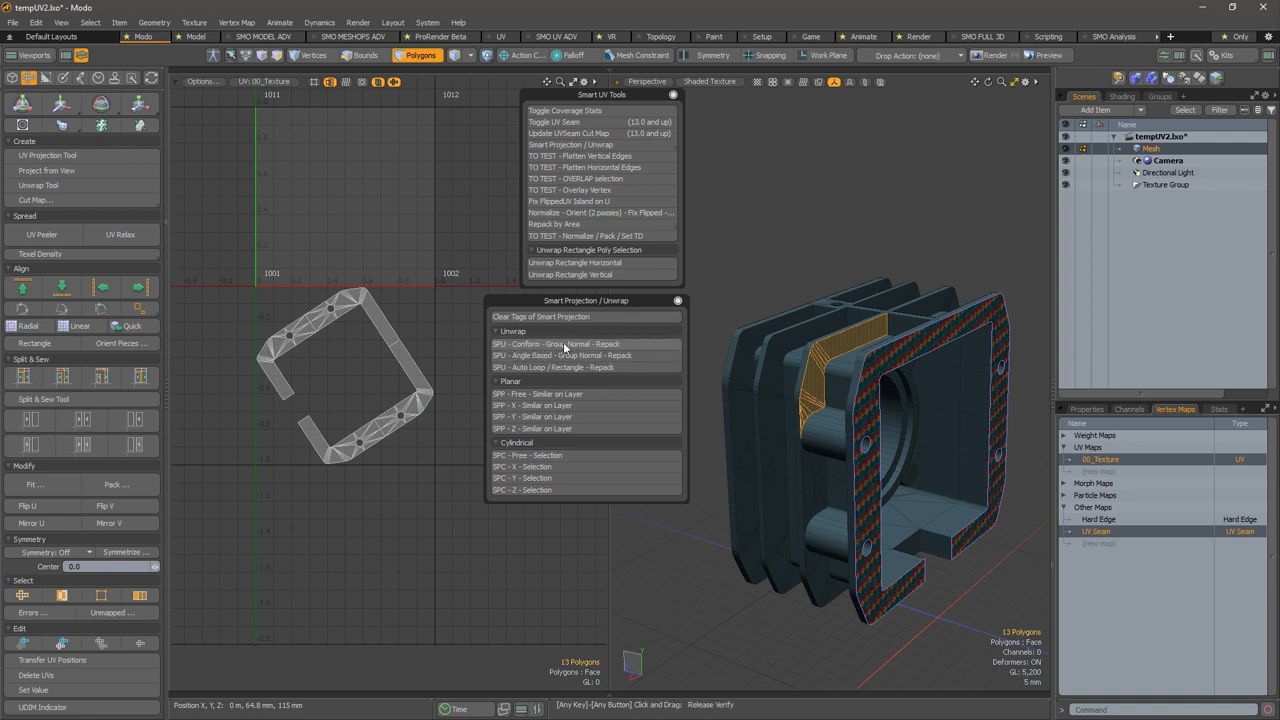
left_click(630, 343)
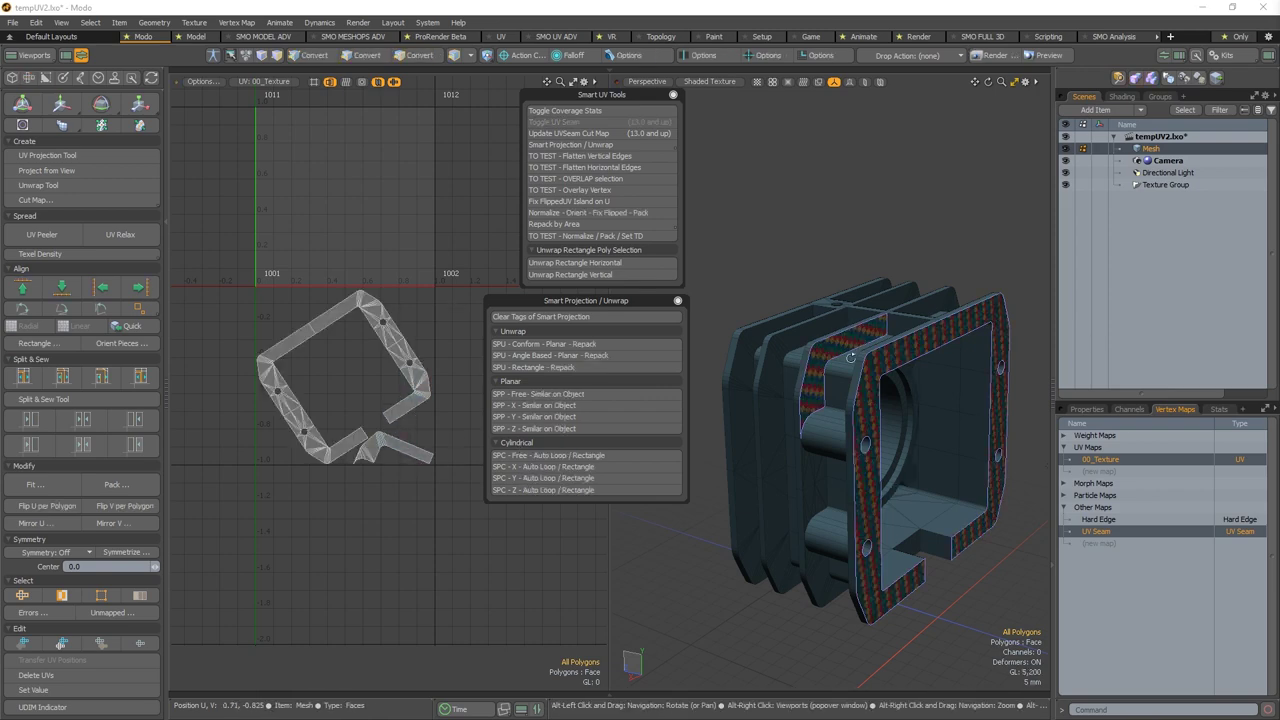
Inspect the checker texture on the rim and fin, and select the fin's upper strip to locate it in the UV layout.
left_click_drag(700, 400, 727, 324, "alt")
scroll(855, 332, "up", 3)
left_click_drag(855, 332, 870, 362, "alt")
left_click(888, 366)
left_click(836, 298)
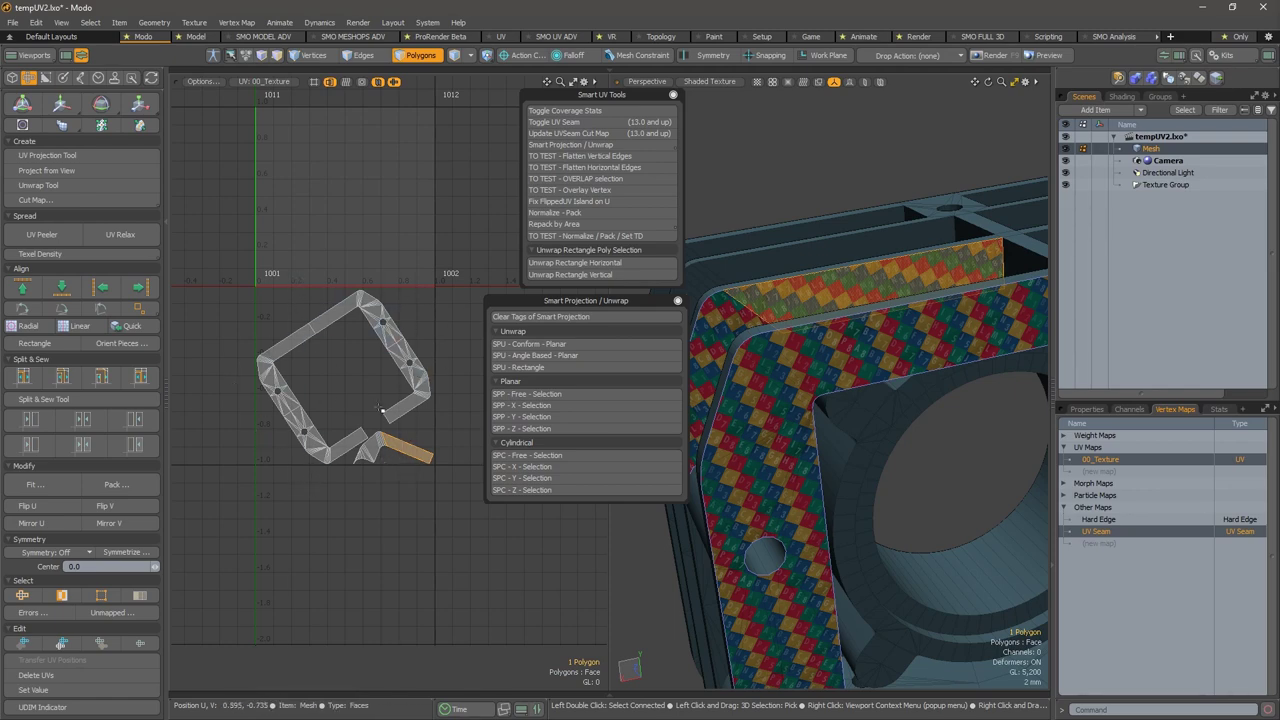
Add the polygons of the two rear fin faces to the selection and unwrap them with SPU - Conform - Group Normal - Repack.
mouse_move(786, 240)
left_mouse_down("alt")
mouse_move(826, 262)
mouse_move(739, 287)
mouse_move(755, 272)
mouse_move(805, 291)
left_mouse_up("alt")
mouse_move(762, 252)
left_mouse_down("shift")
mouse_move(751, 243)
mouse_move(708, 319)
left_mouse_up("shift")
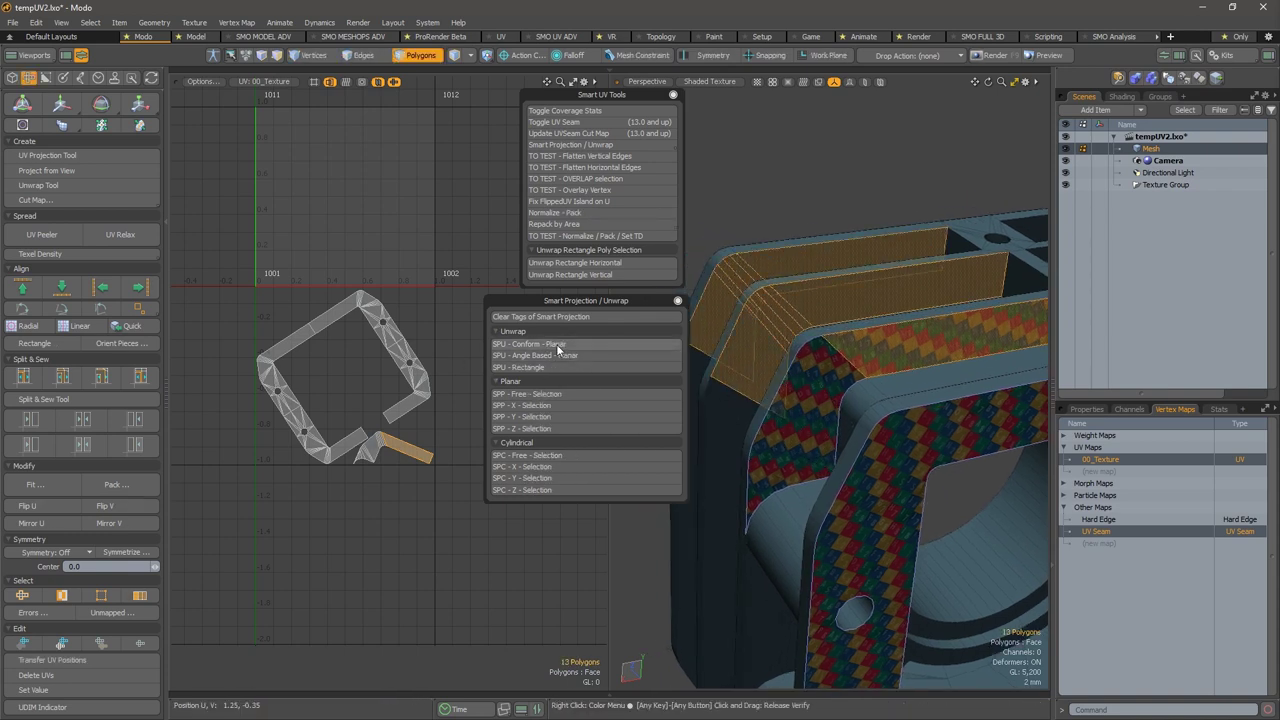
key("ctrl")
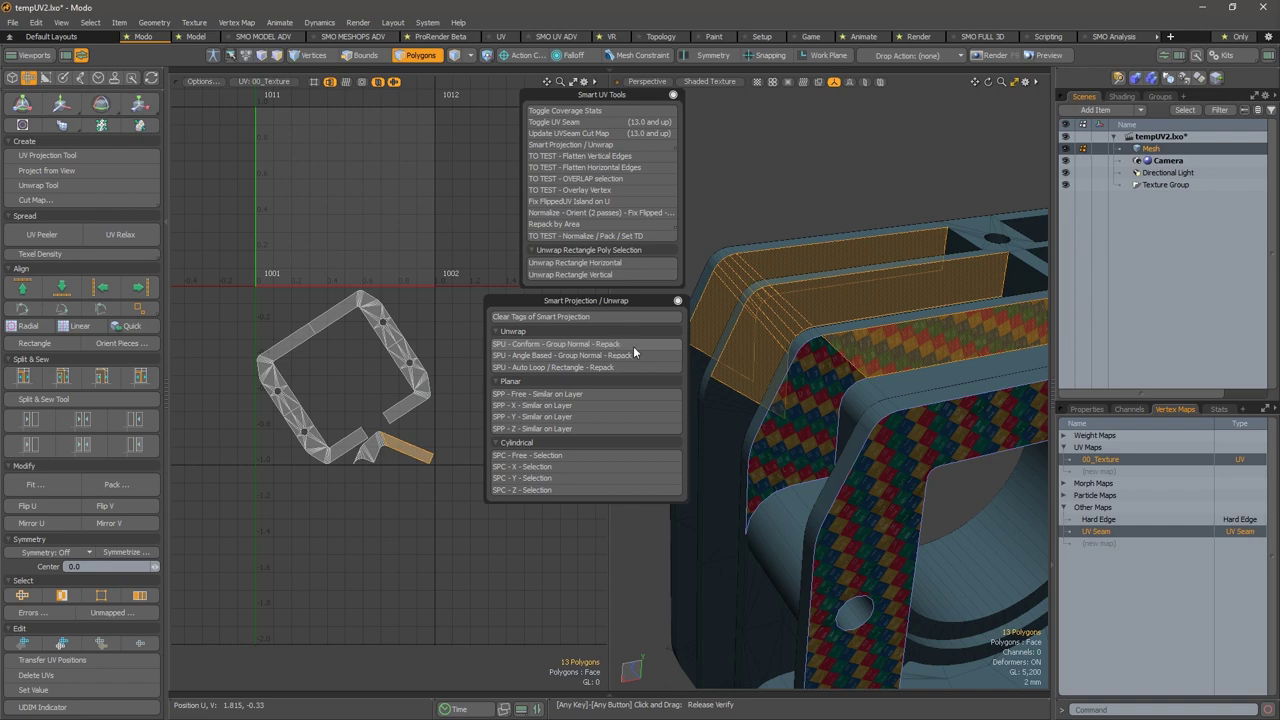
left_click(633, 346, "ctrl")
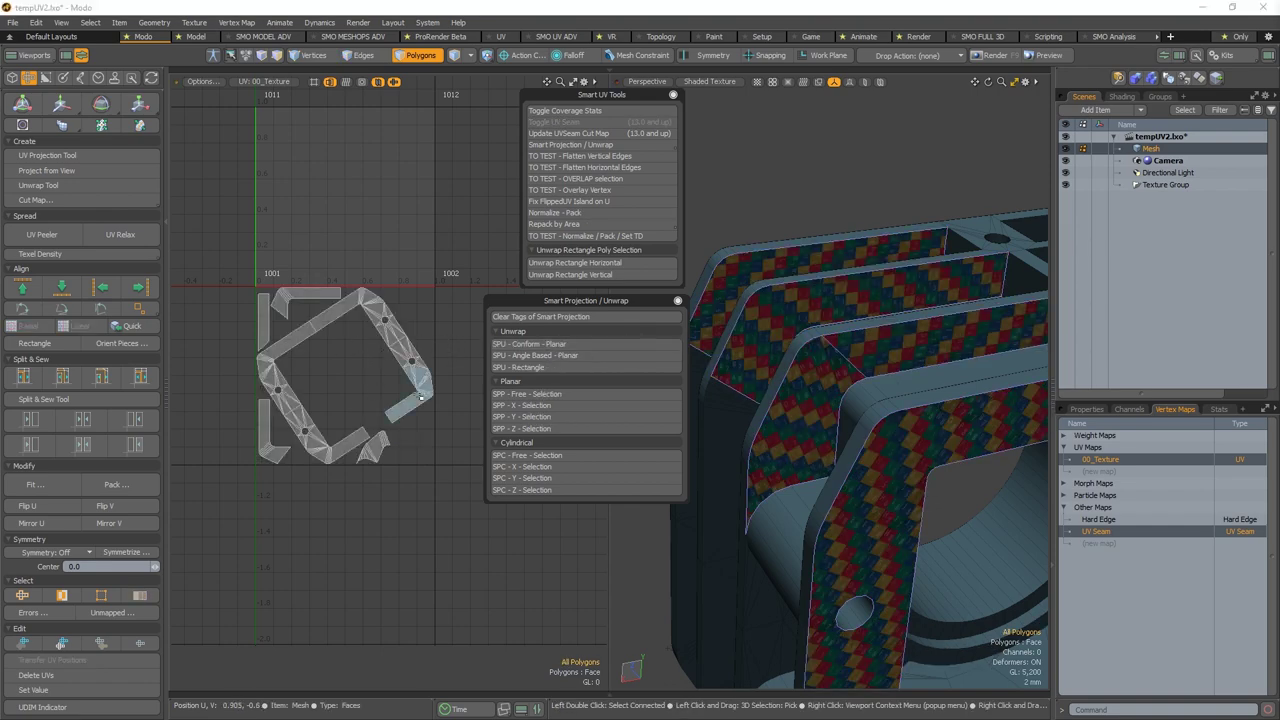
right_click_drag(386, 342, 408, 307, "alt")
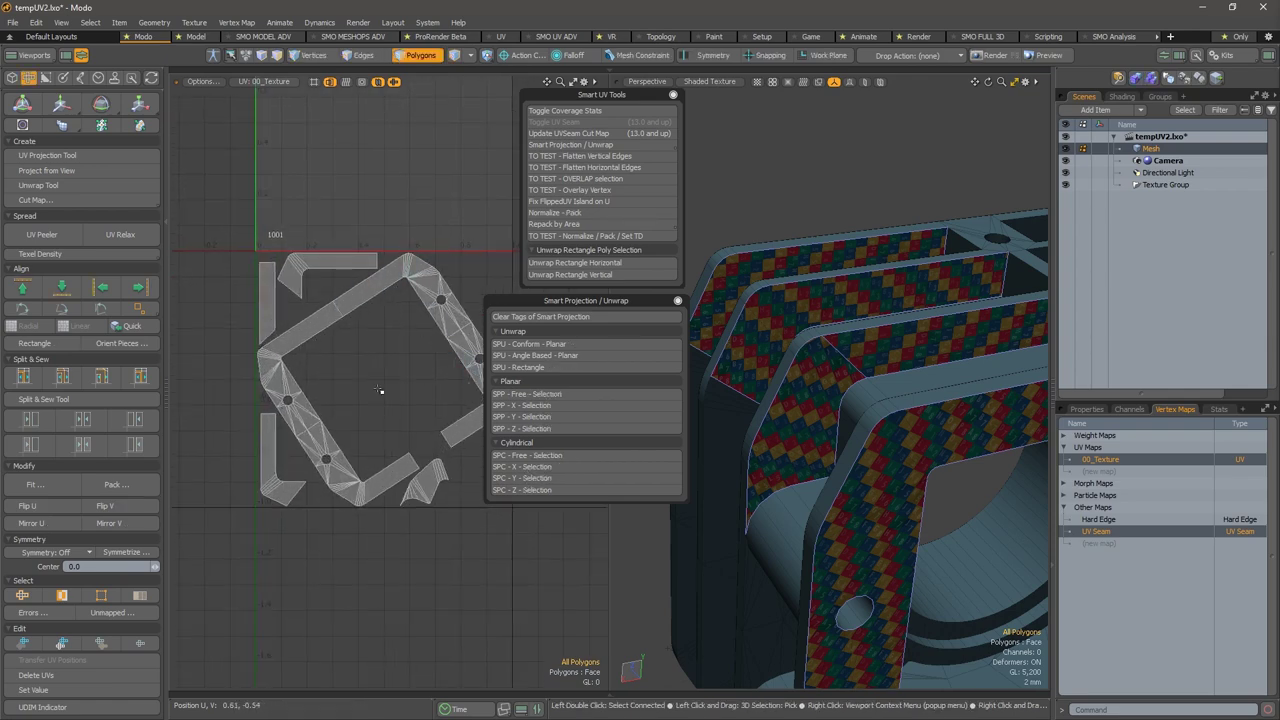
left_click_drag(900, 440, 845, 450, "alt")
right_click_drag(845, 450, 829, 420, "alt")
left_click_drag(829, 420, 800, 414, "alt")
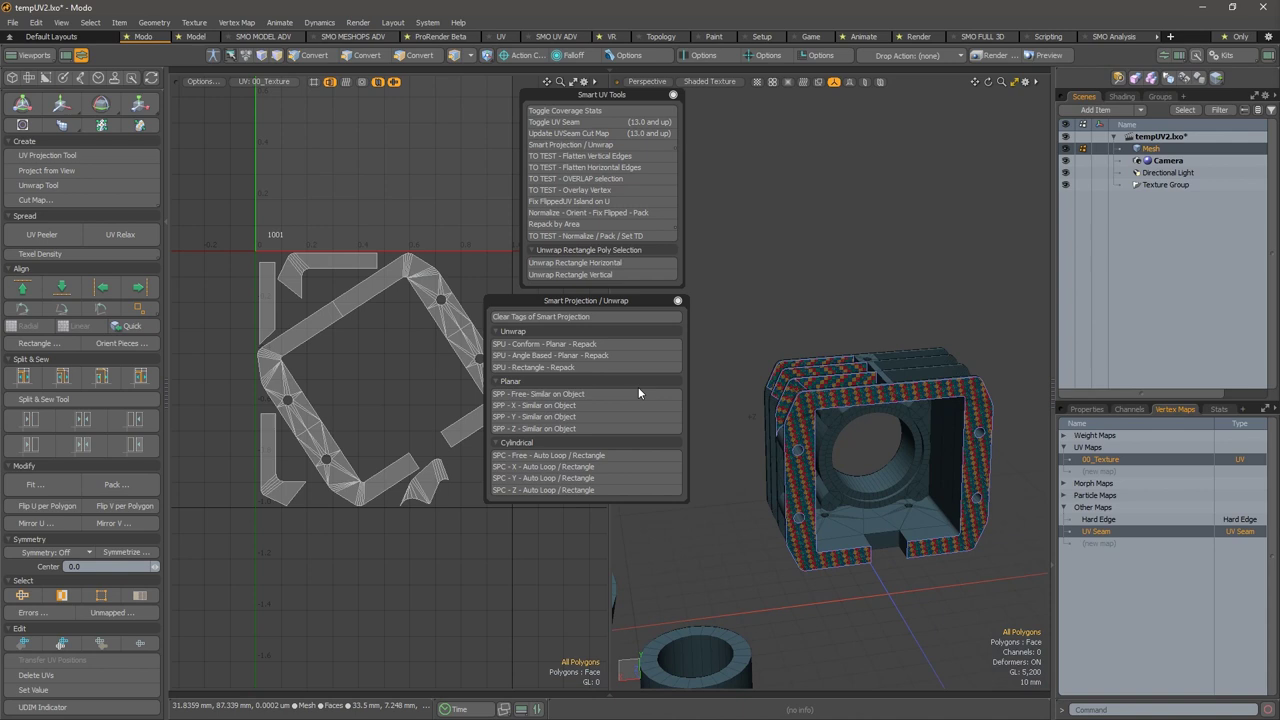
Select the rim's long upper edge in the UV layout, try straightening the rim island along it, and undo the attempt.
right_click_drag(313, 308, 362, 304, "alt")
key("2")
left_click(366, 224)
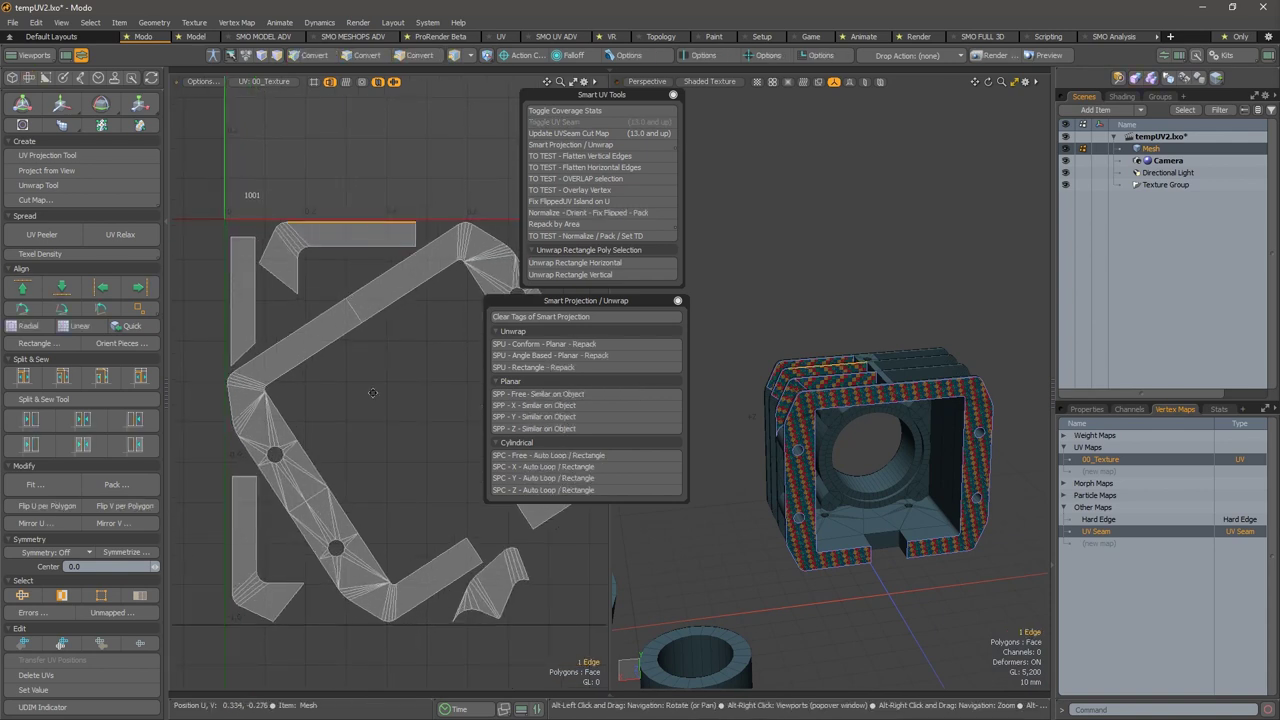
left_click_drag(528, 538, 445, 460, "alt")
left_click_drag(324, 239, 303, 266, "alt")
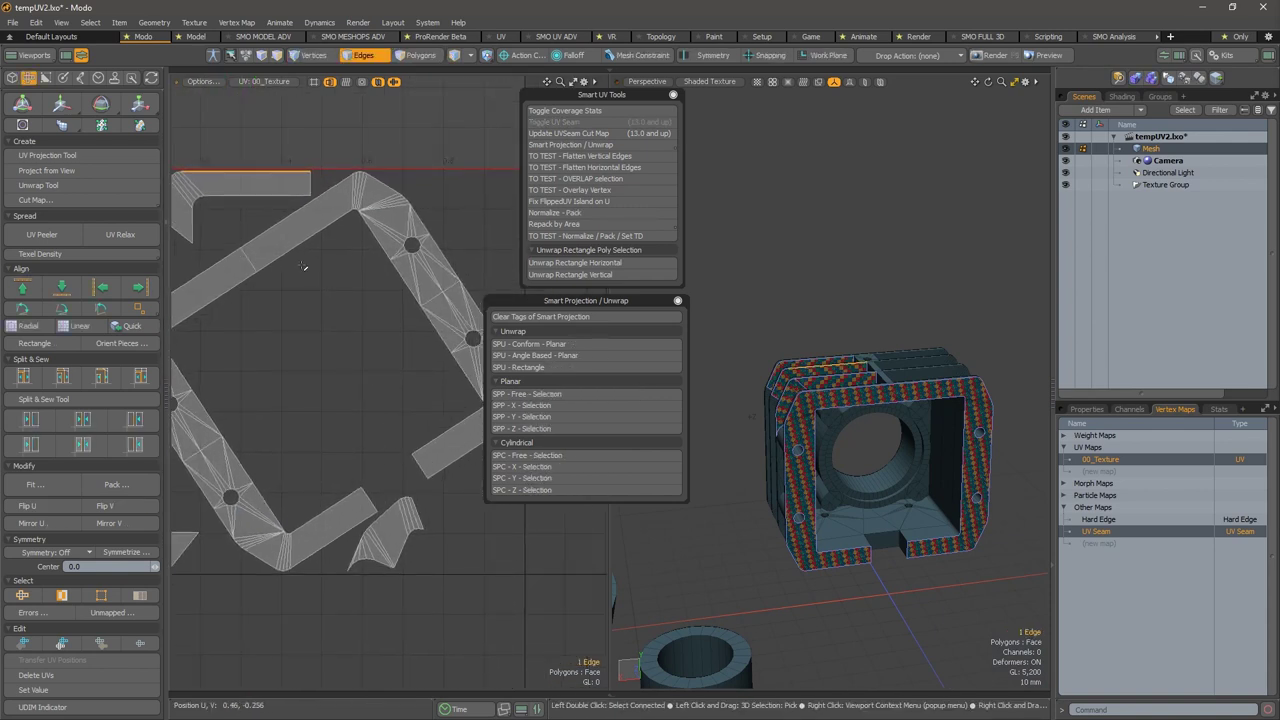
left_click(272, 246)
left_click_drag(197, 289, 278, 330, "alt")
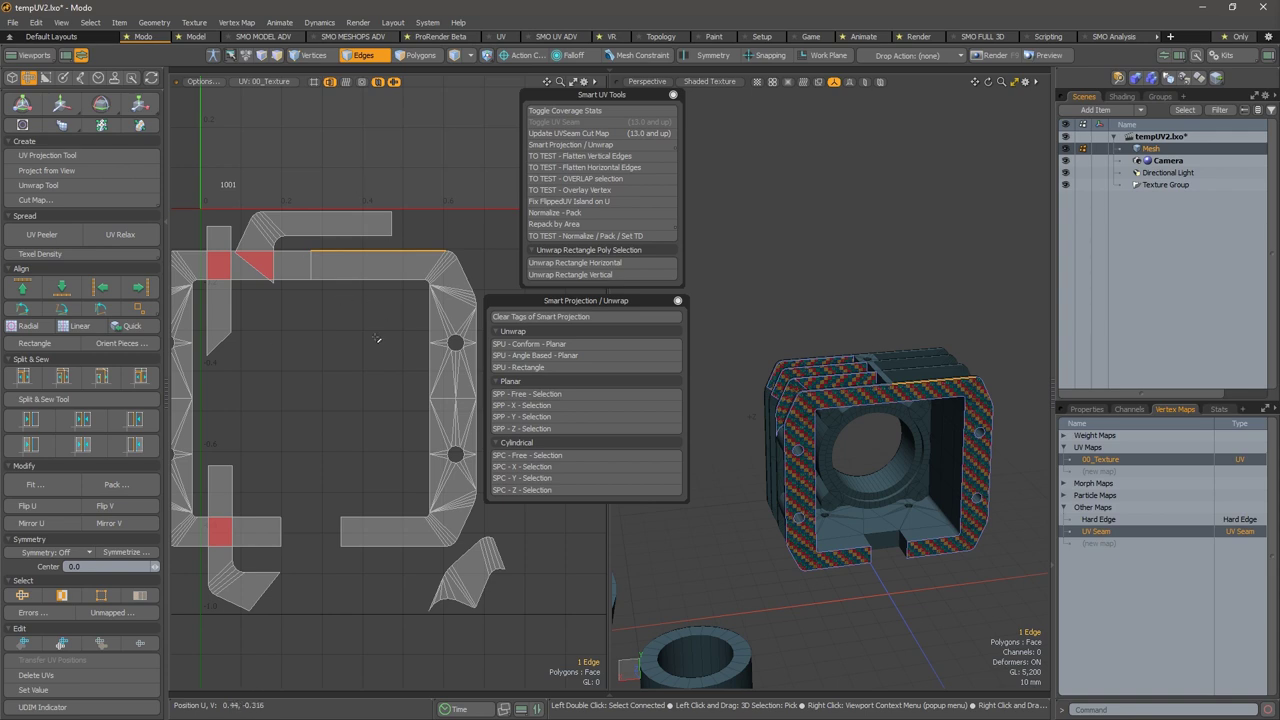
key("ctrl+z")
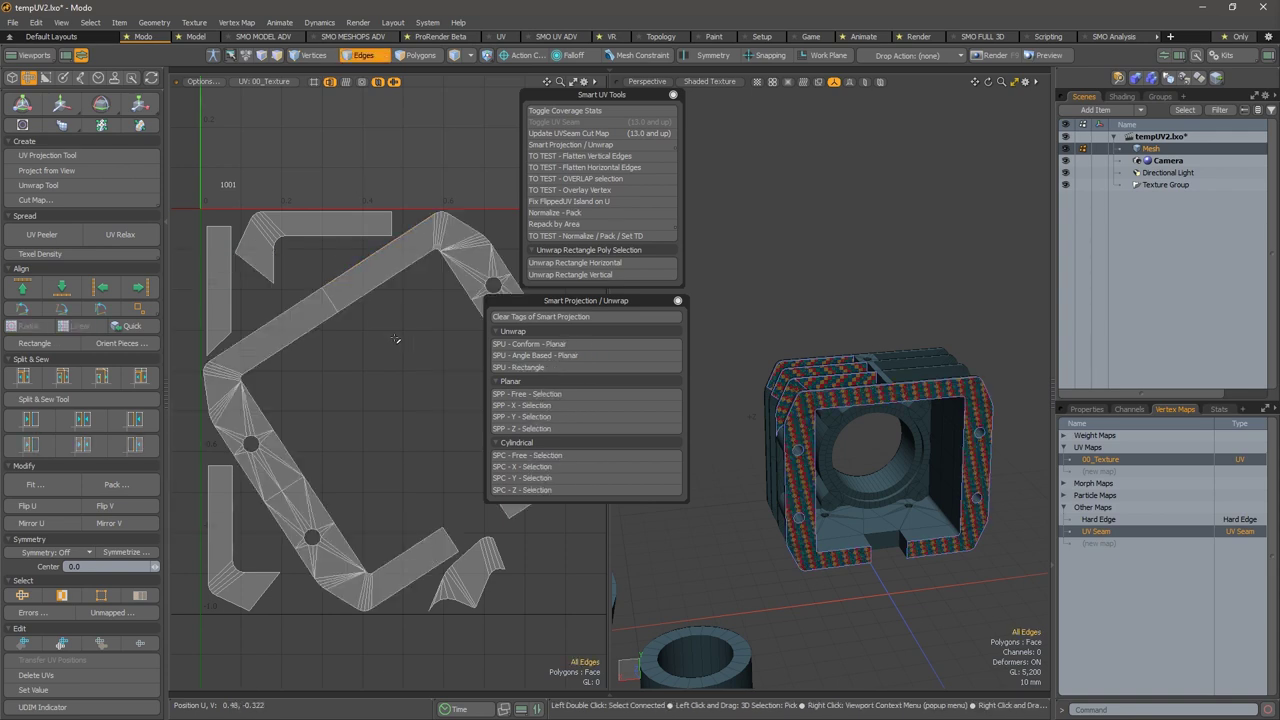
scroll(397, 340, "down", 3)
left_click_drag(400, 338, 382, 329, "alt")
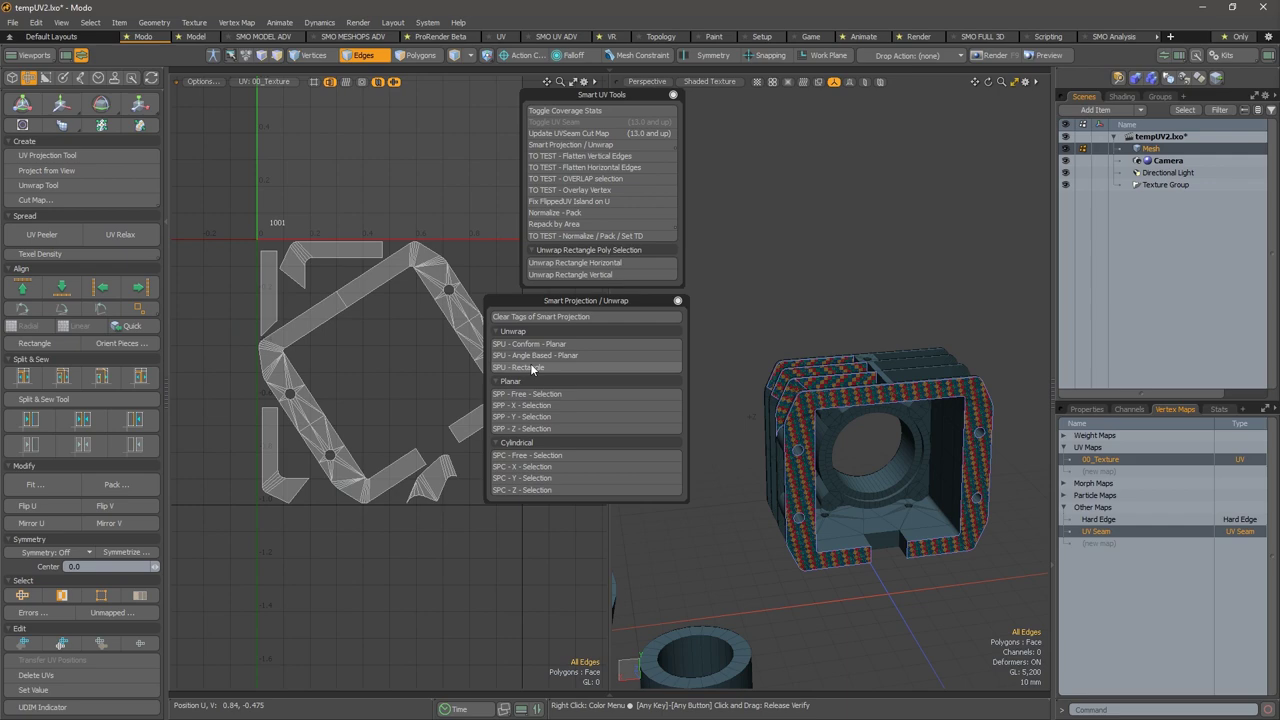
Select a polygon on the ring face inside the housing and expand the selection to the whole flat face with its four corner lobes.
scroll(900, 415, "up", 4)
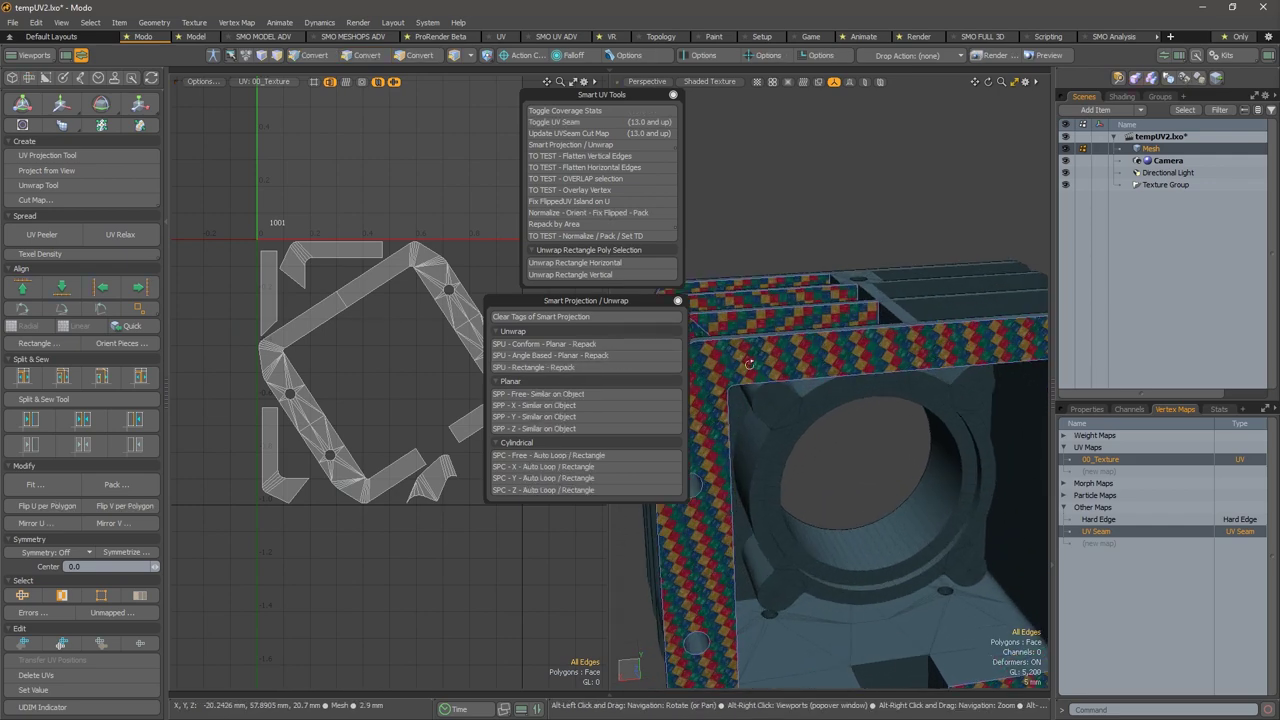
left_click_drag(900, 415, 843, 428, "alt")
scroll(826, 430, "up", 2)
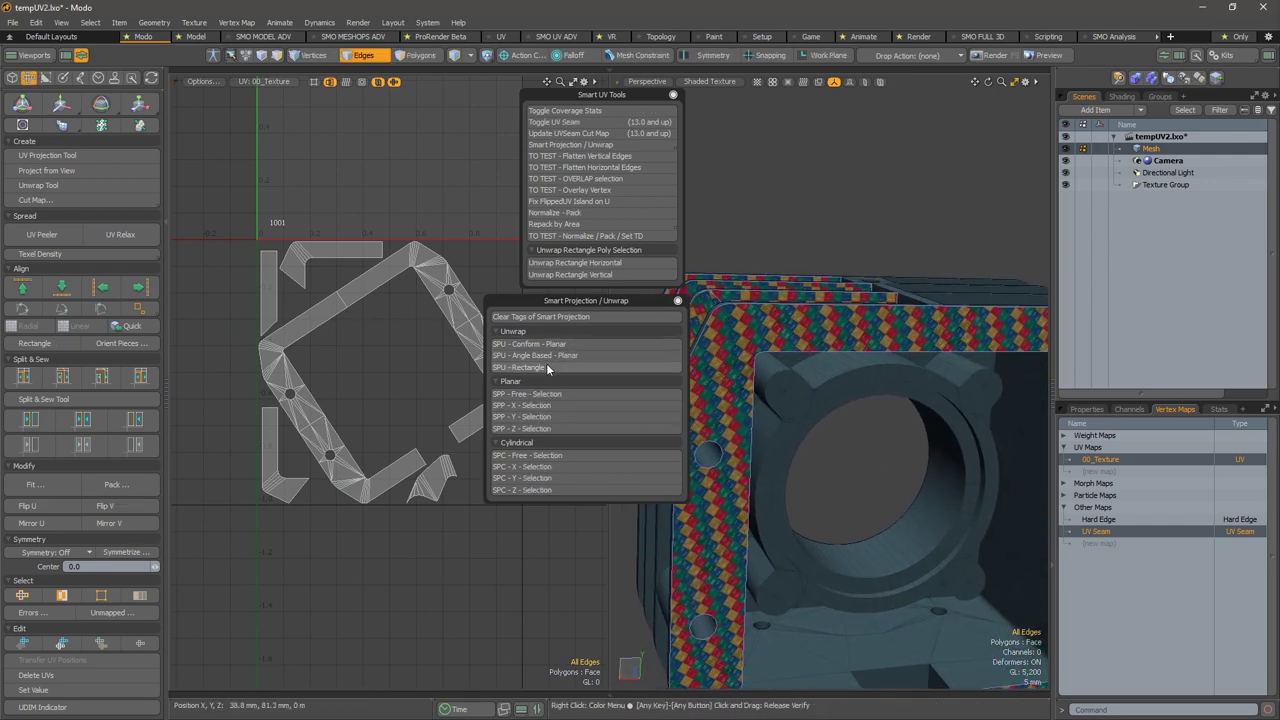
left_click_drag(890, 385, 766, 328, "alt")
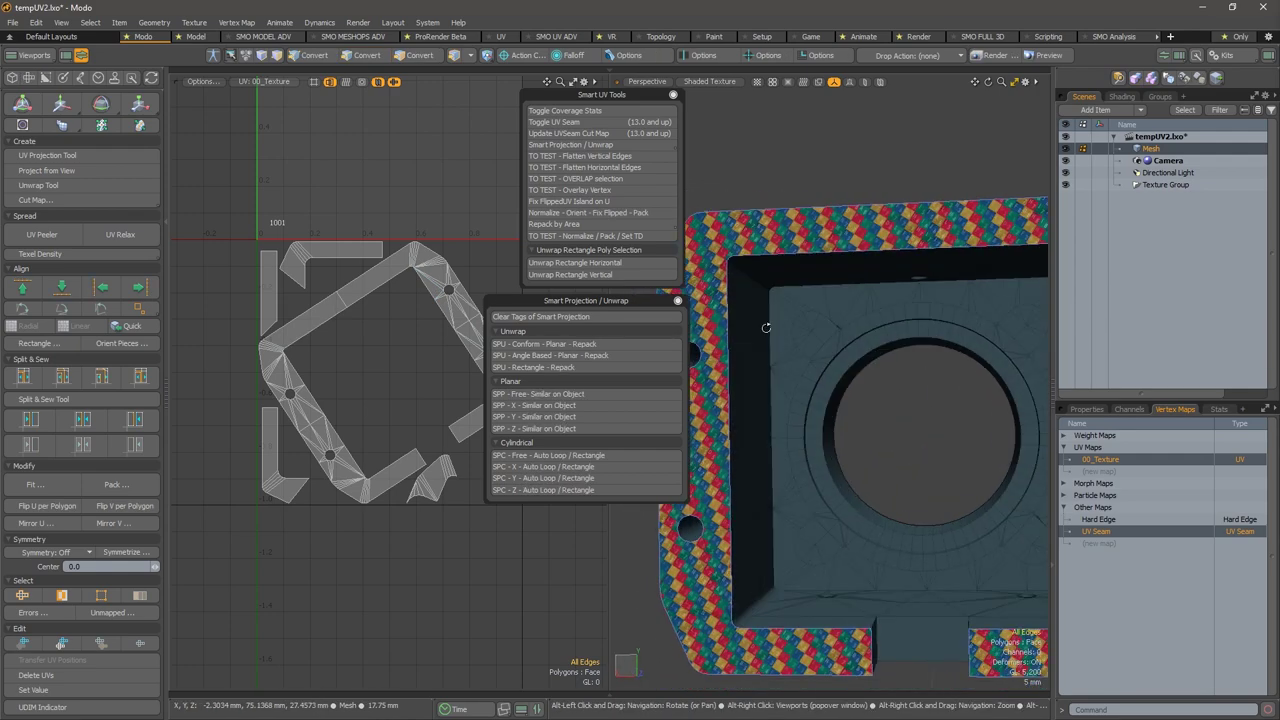
left_click(829, 330)
key("ctrl+space")
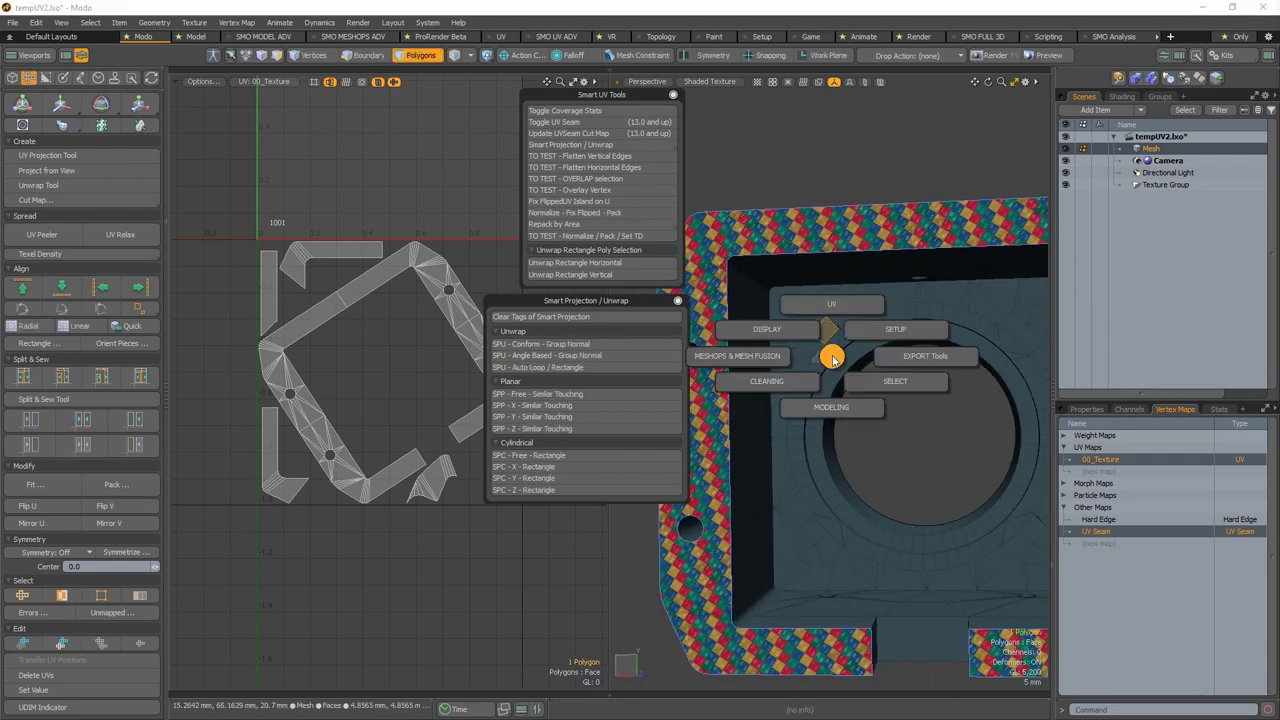
left_click(868, 380)
left_click(830, 401)
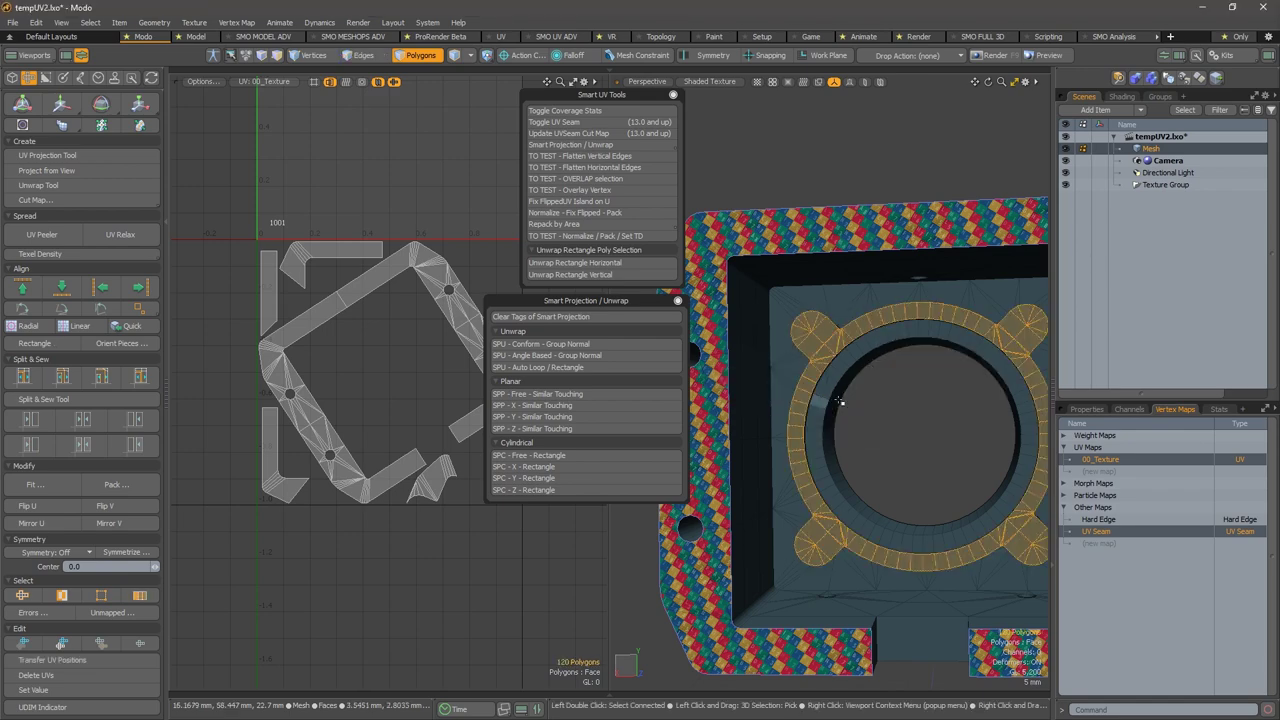
left_click_drag(887, 365, 829, 400, "alt")
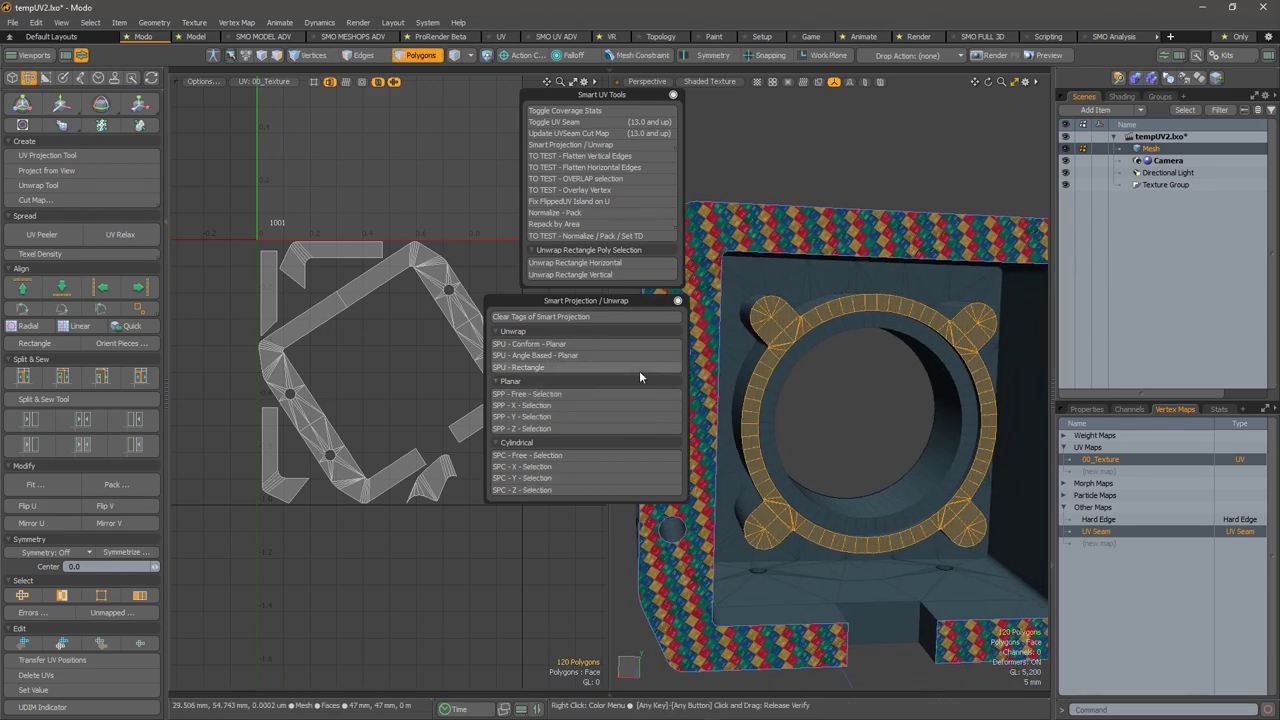
Try an SPU unwrap on the selected ring face and select its UV island to check the shape.
key("ctrl")
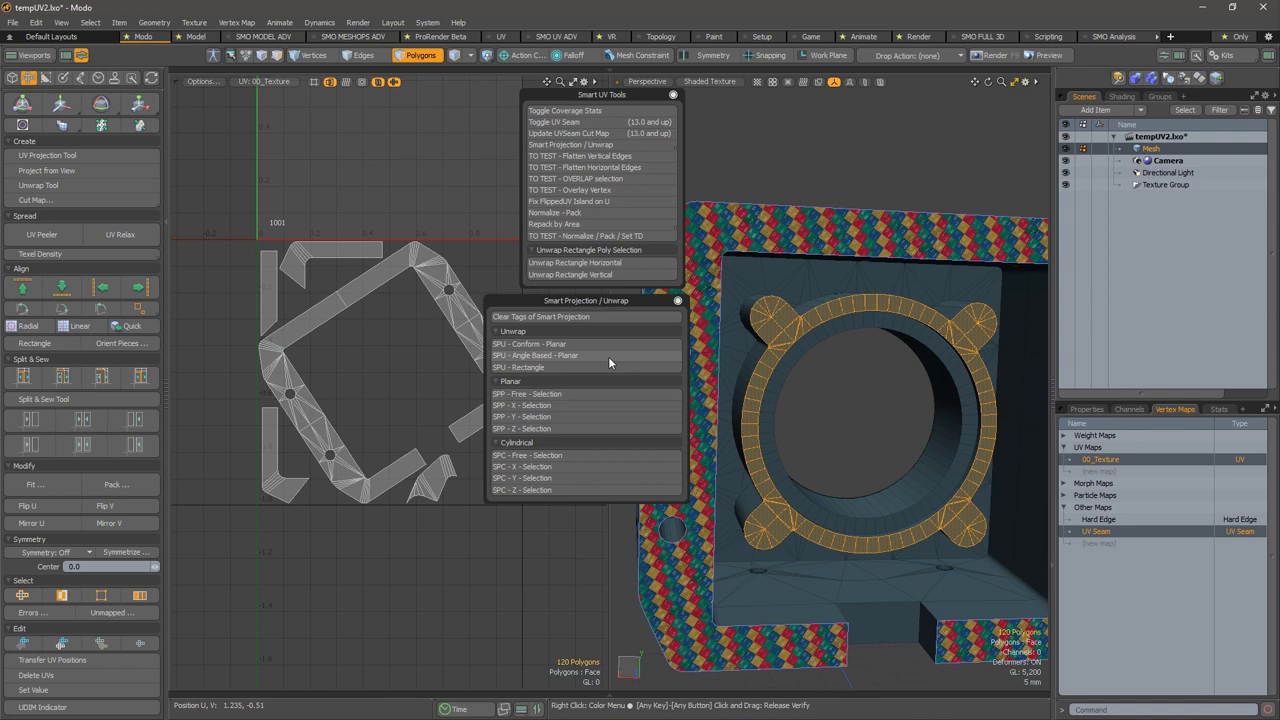
left_click(590, 352)
key("alt")
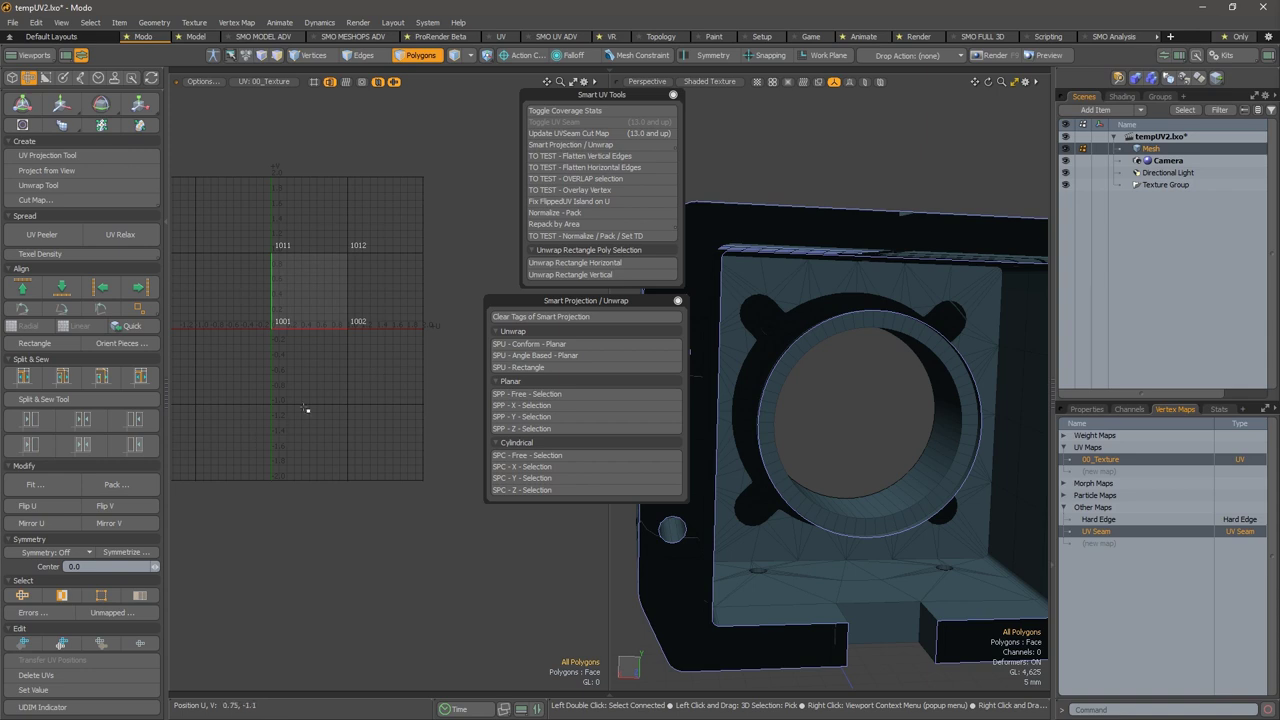
key("u")
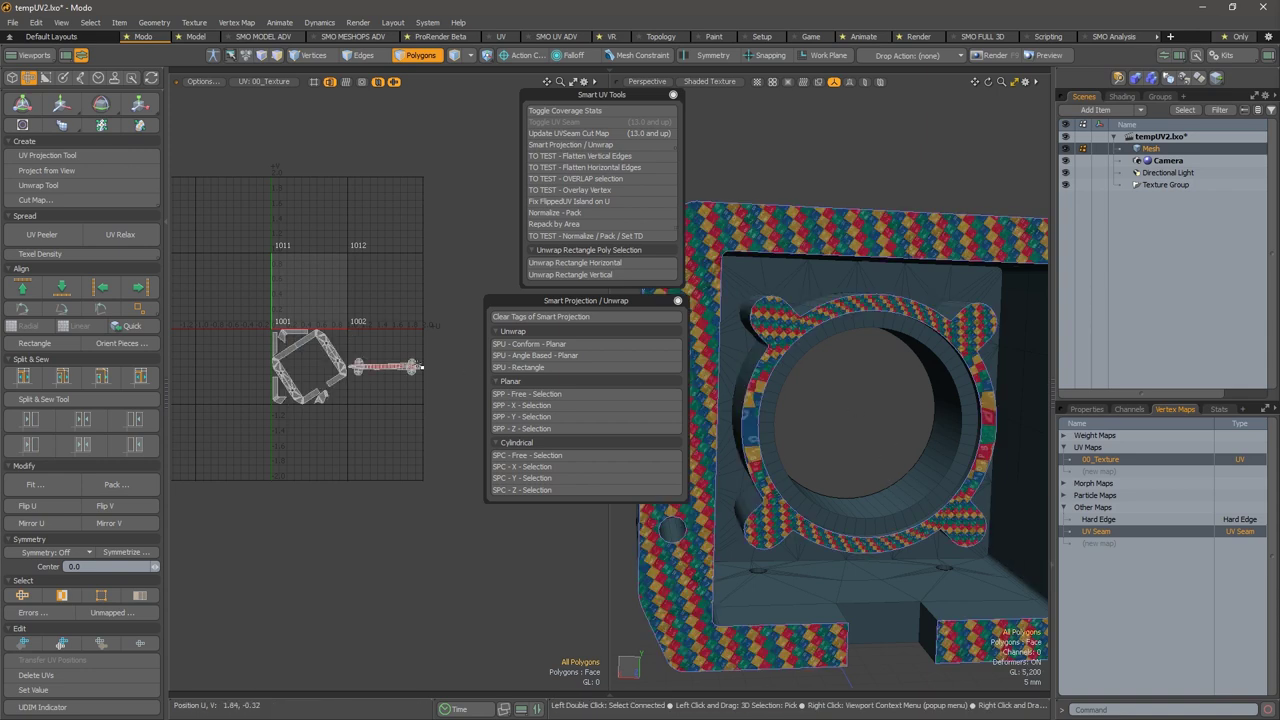
right_click_drag(382, 372, 441, 357, "alt")
left_click(438, 356)
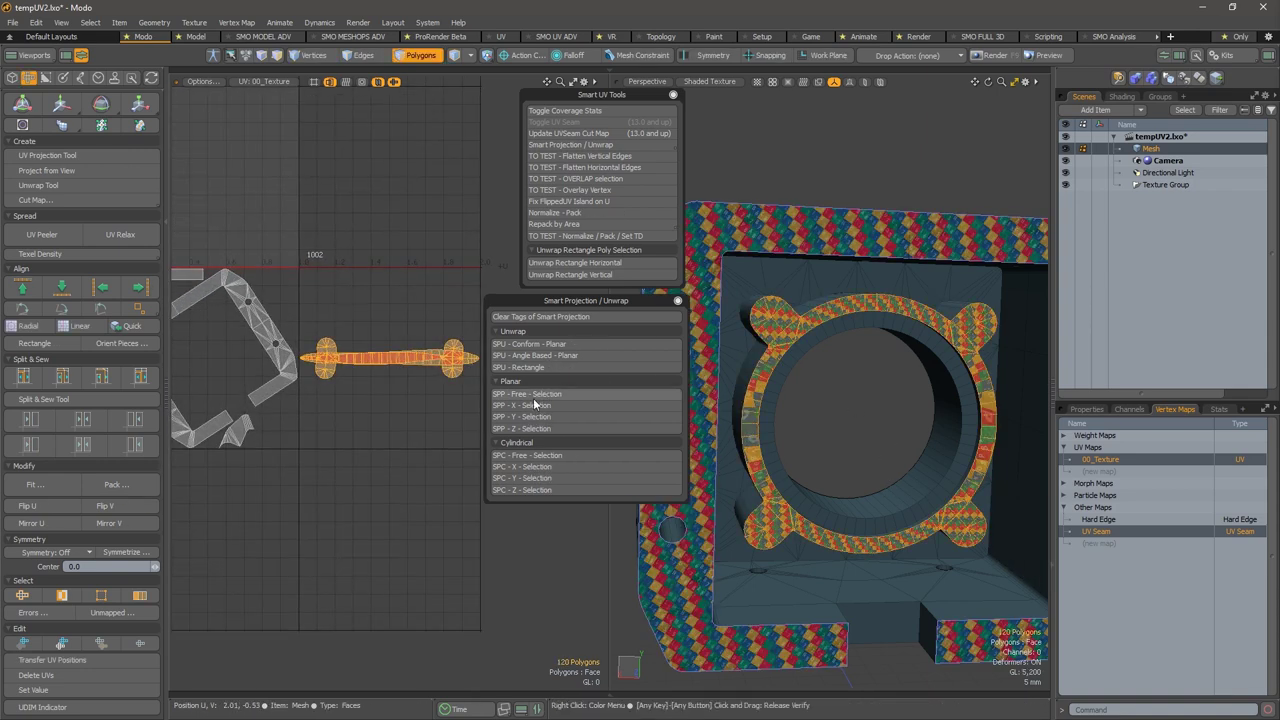
left_click_drag(391, 273, 359, 260, "alt")
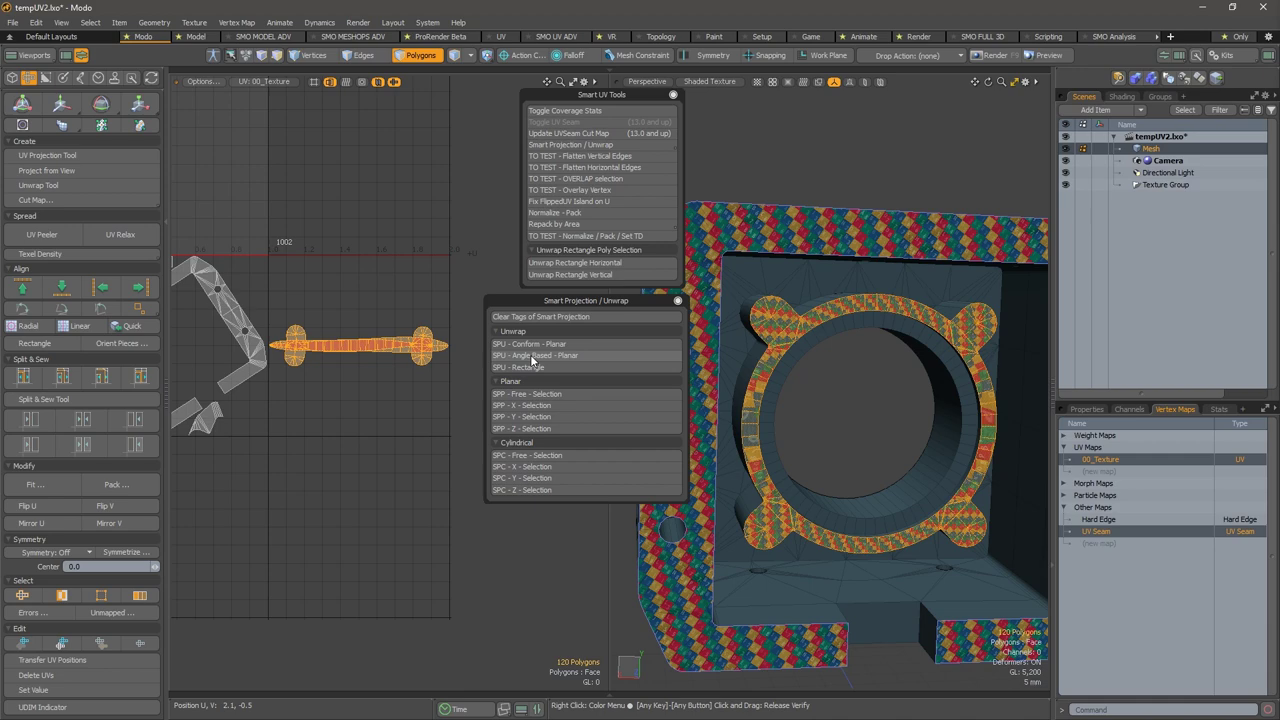
Unwrap the ring face again with SPU - Angle Based - Group Normal and select its UV island.
key("shift")
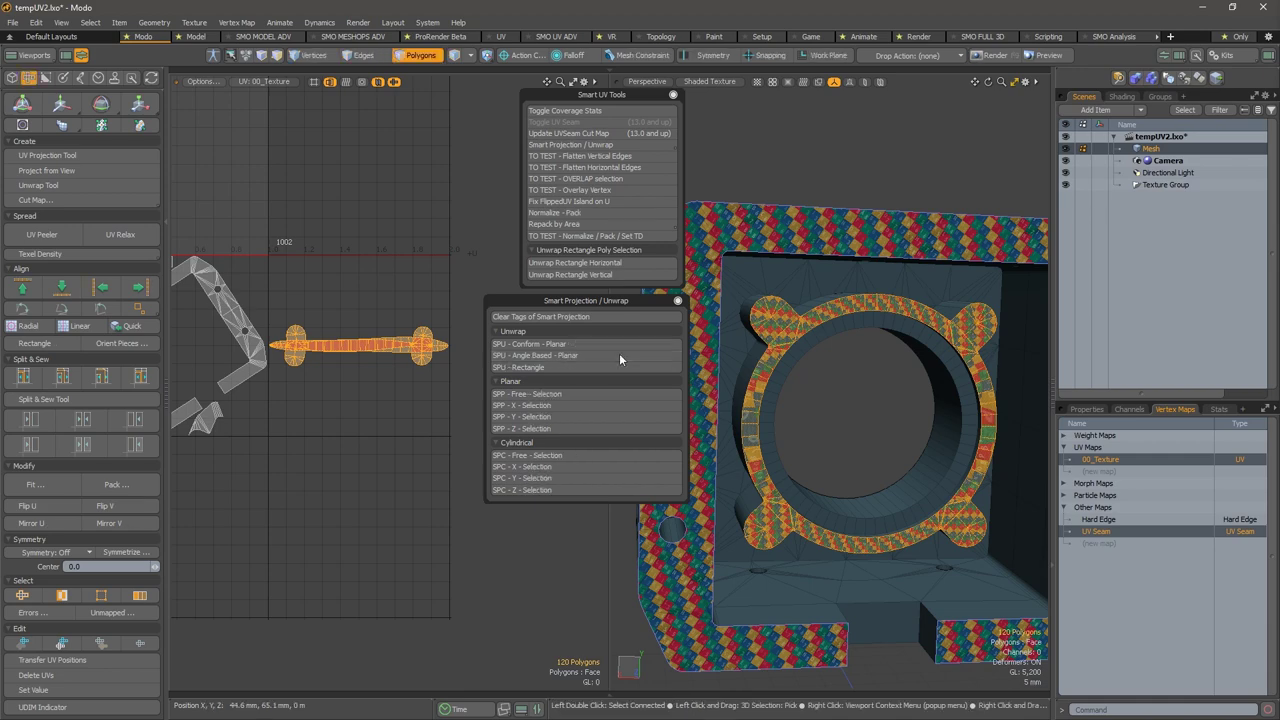
key("ctrl")
left_click(612, 356, "ctrl")
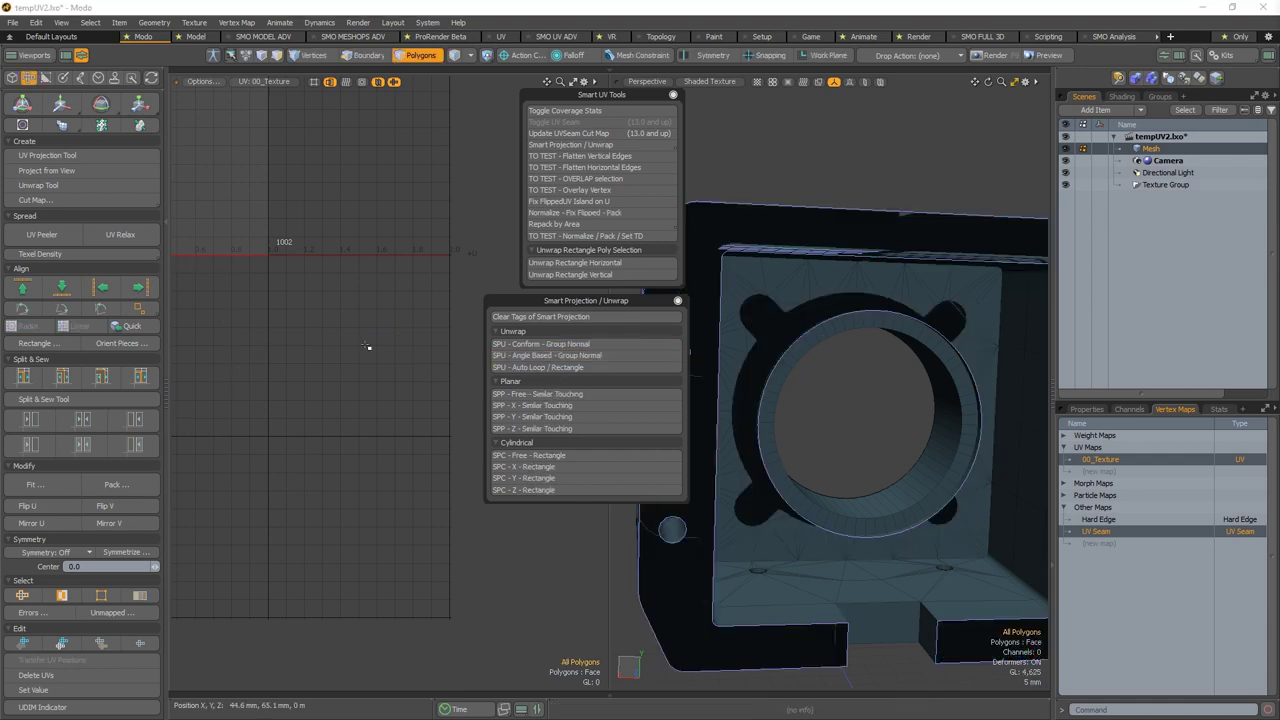
double_click(394, 300)
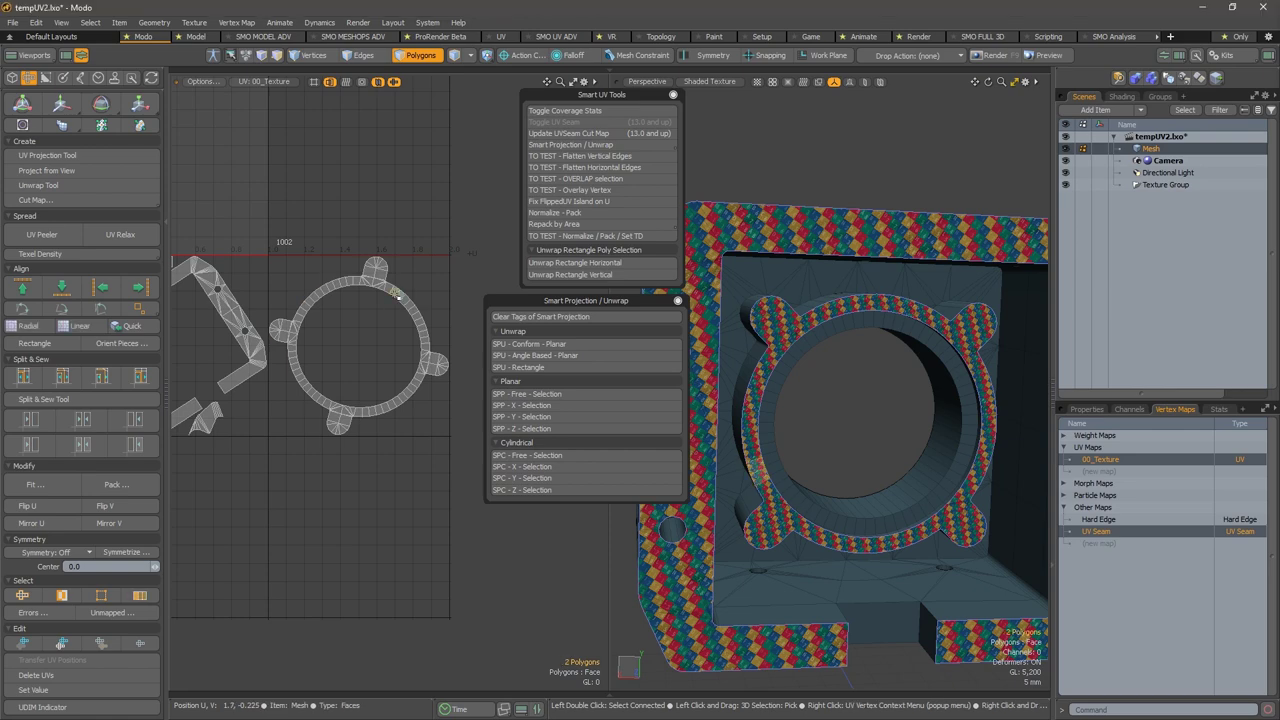
mouse_move(316, 386)
right_mouse_down("alt")
mouse_move(326, 338)
mouse_move(323, 367)
mouse_move(350, 370)
right_mouse_up("alt")
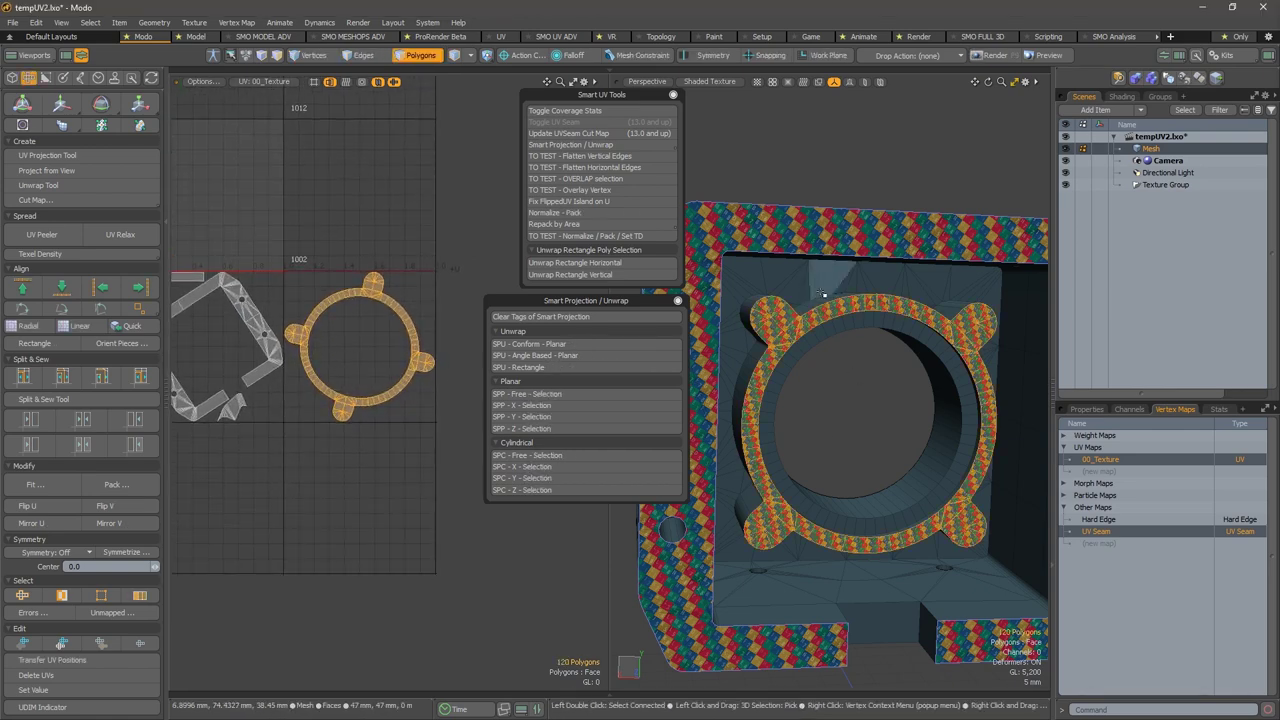
Select several polygons on the wall behind the ring and expand the selection across the whole wall with Similar by 2°.
left_click_drag(826, 294, 760, 282)
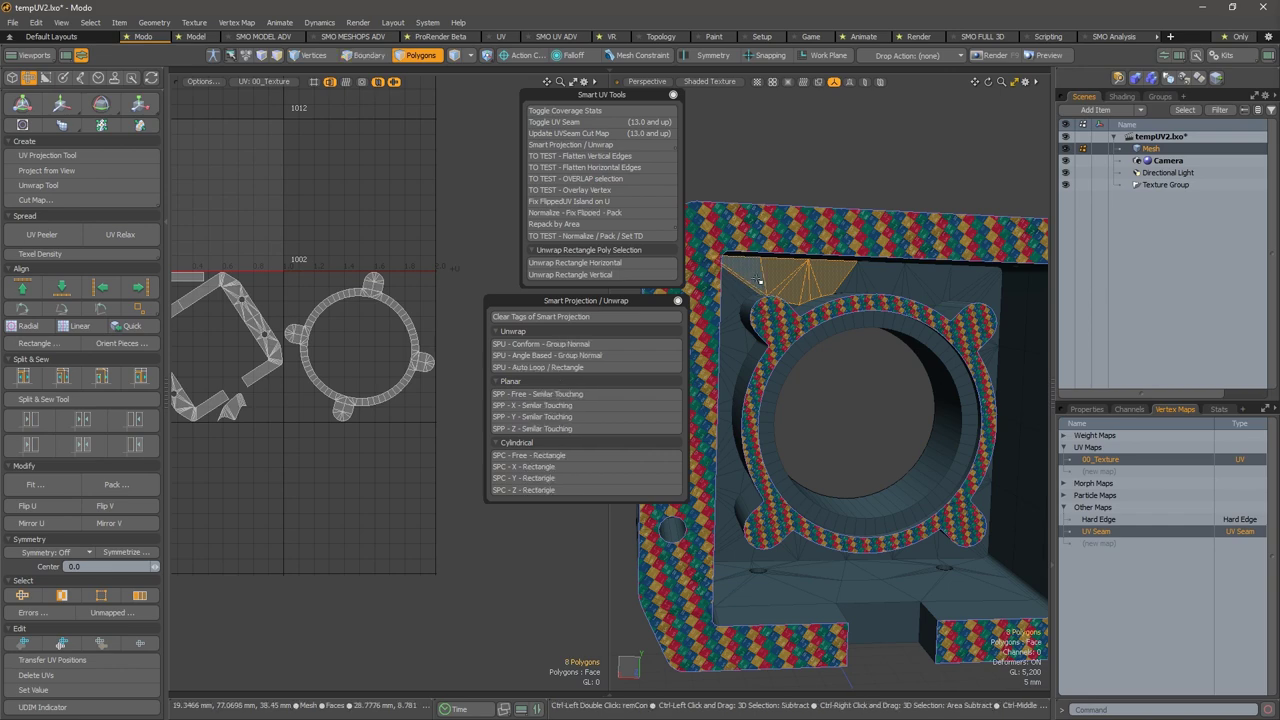
key("ctrl+space")
left_click(818, 313)
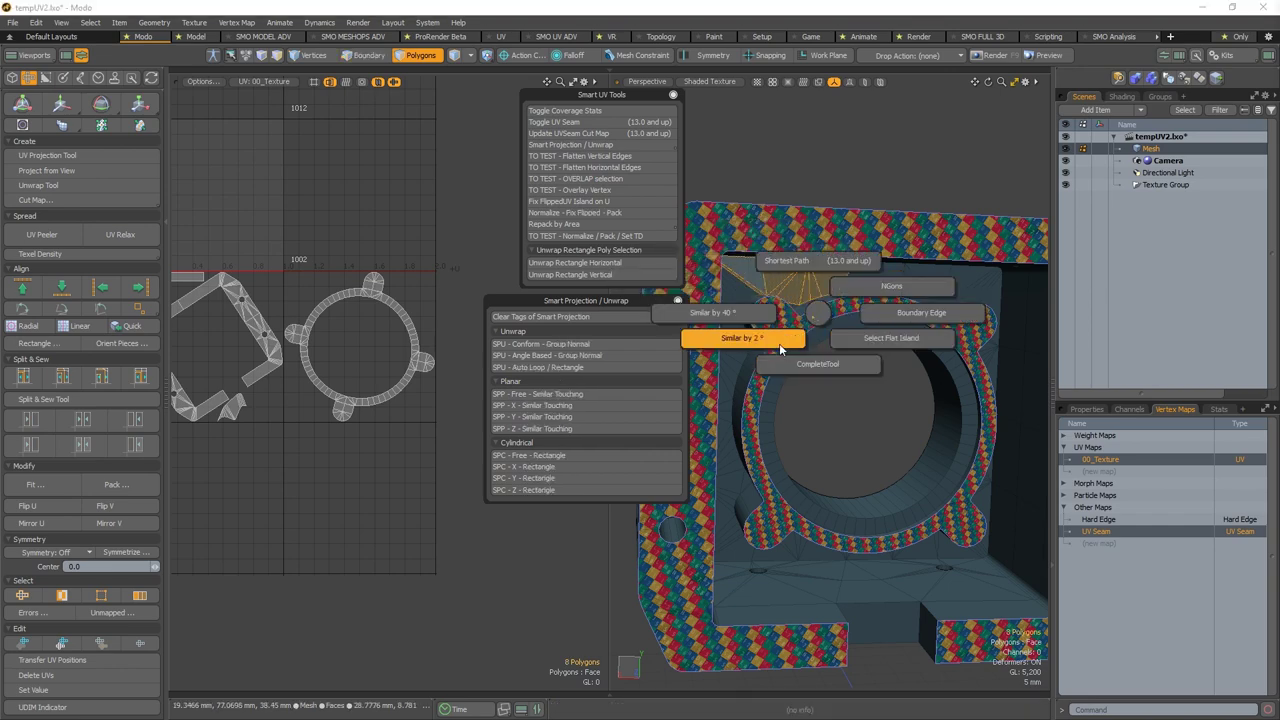
left_click(800, 342)
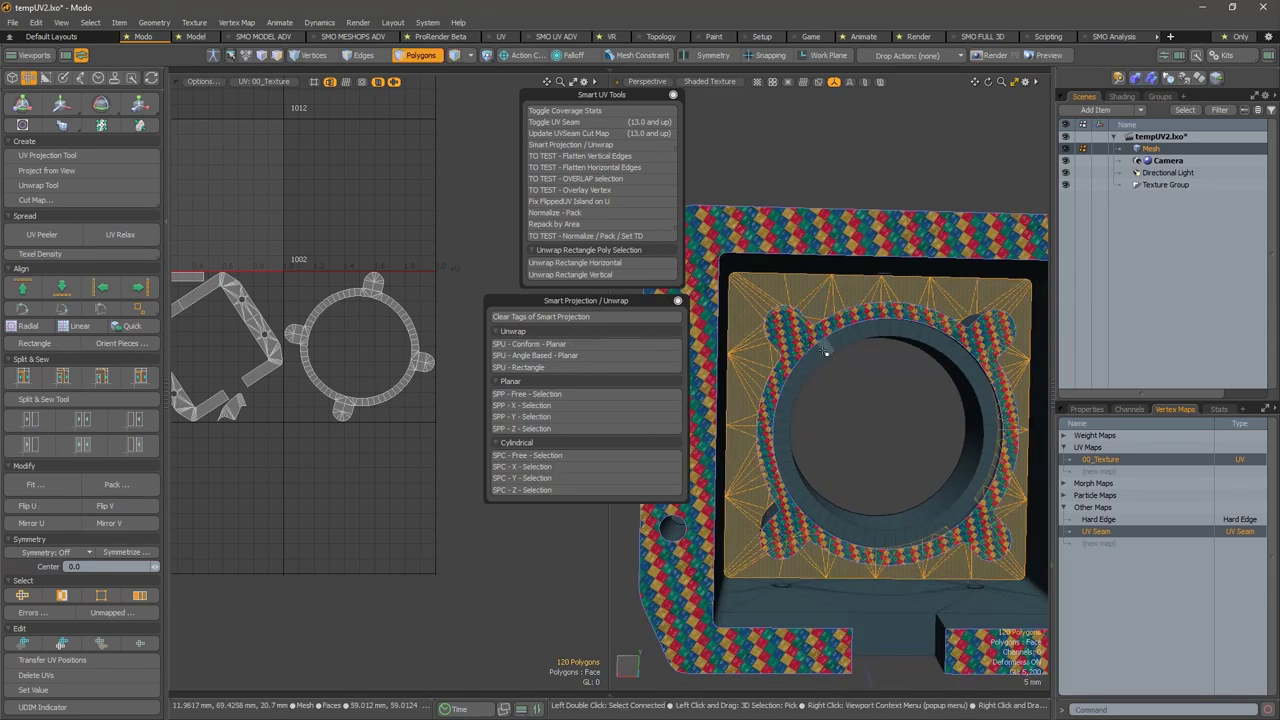
left_click_drag(860, 301, 773, 287, "alt")
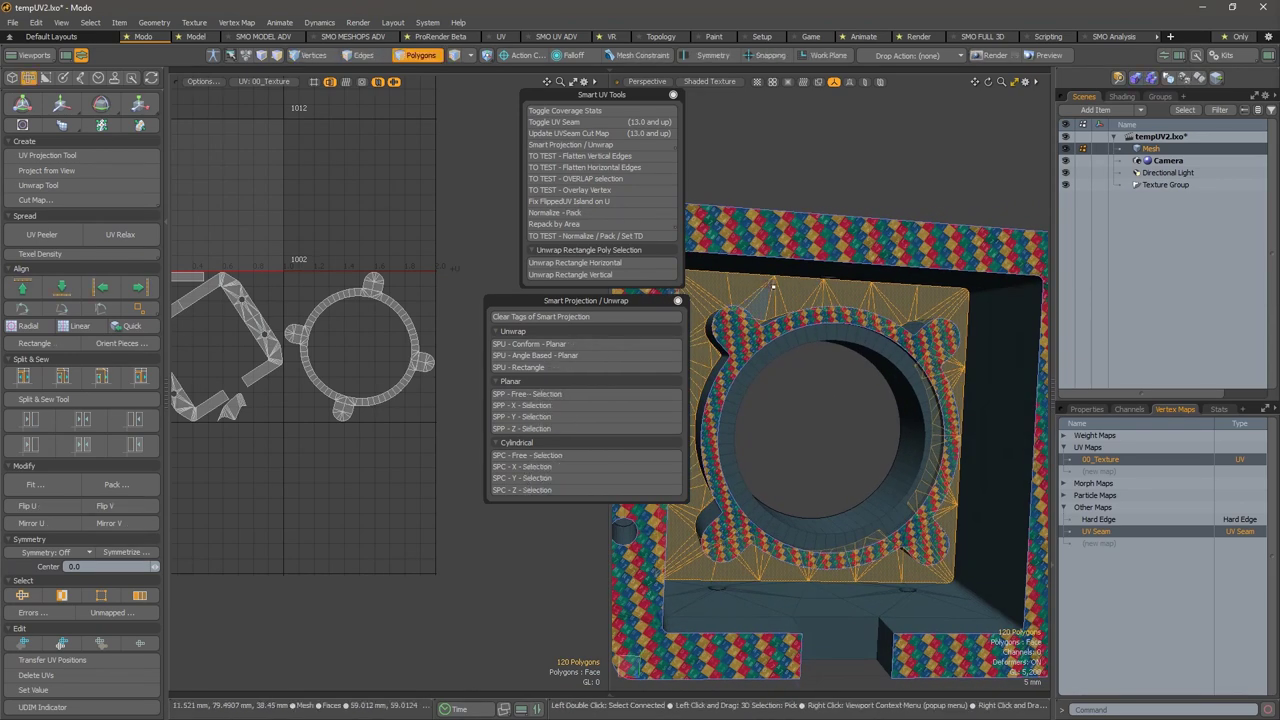
middle_click_drag(918, 356, 806, 380)
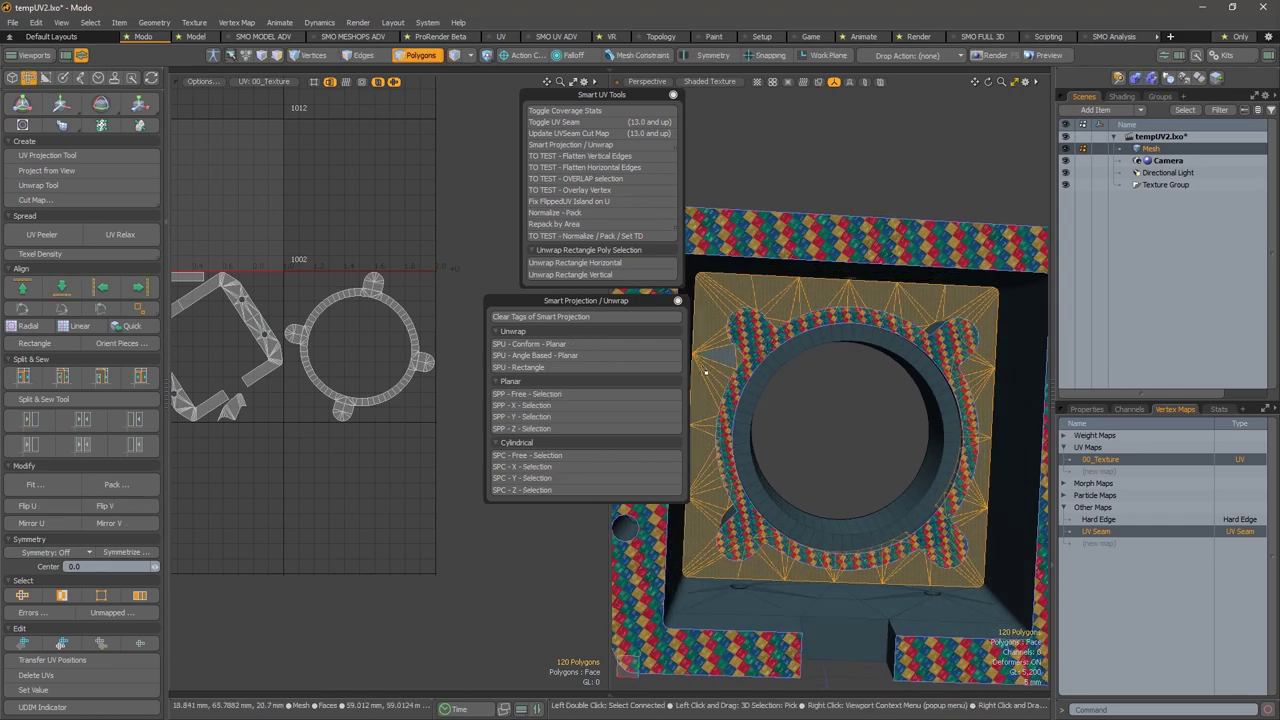
Try unwrapping the selected wall with SPU - Angle Based - Group Normal and check its island against the ring's.
key("alt")
key("ctrl")
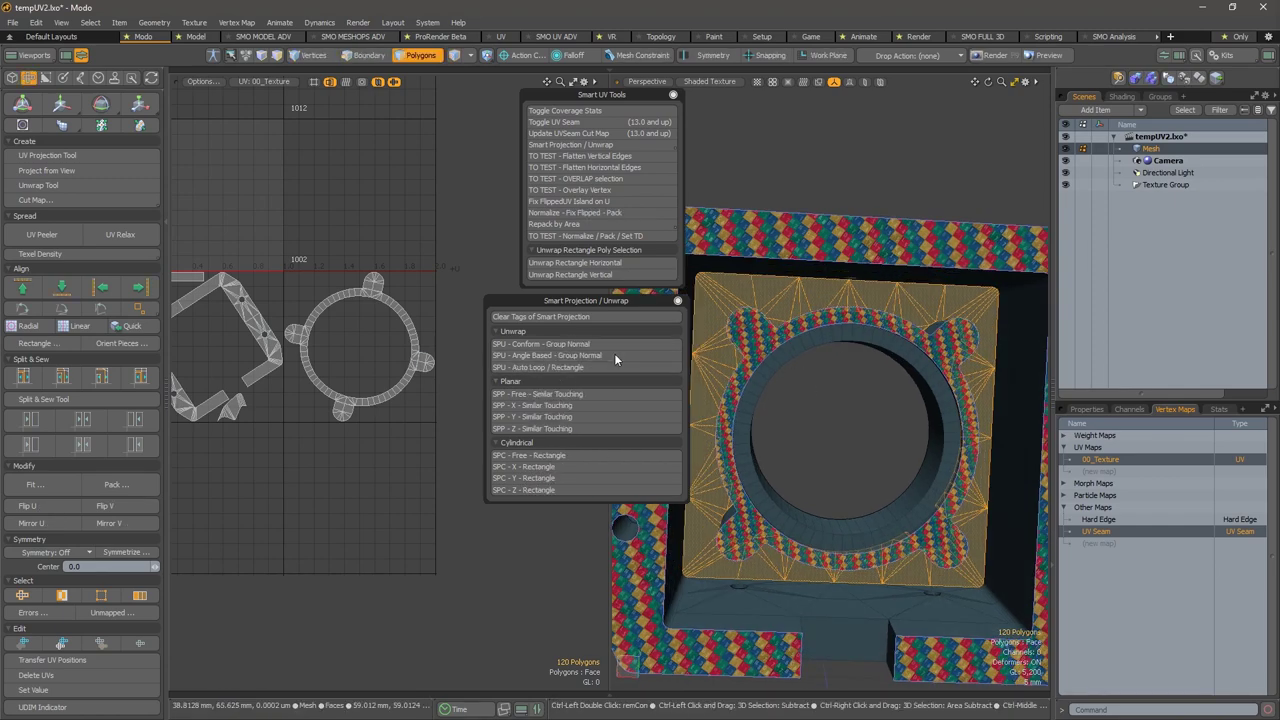
left_click(620, 357, "ctrl")
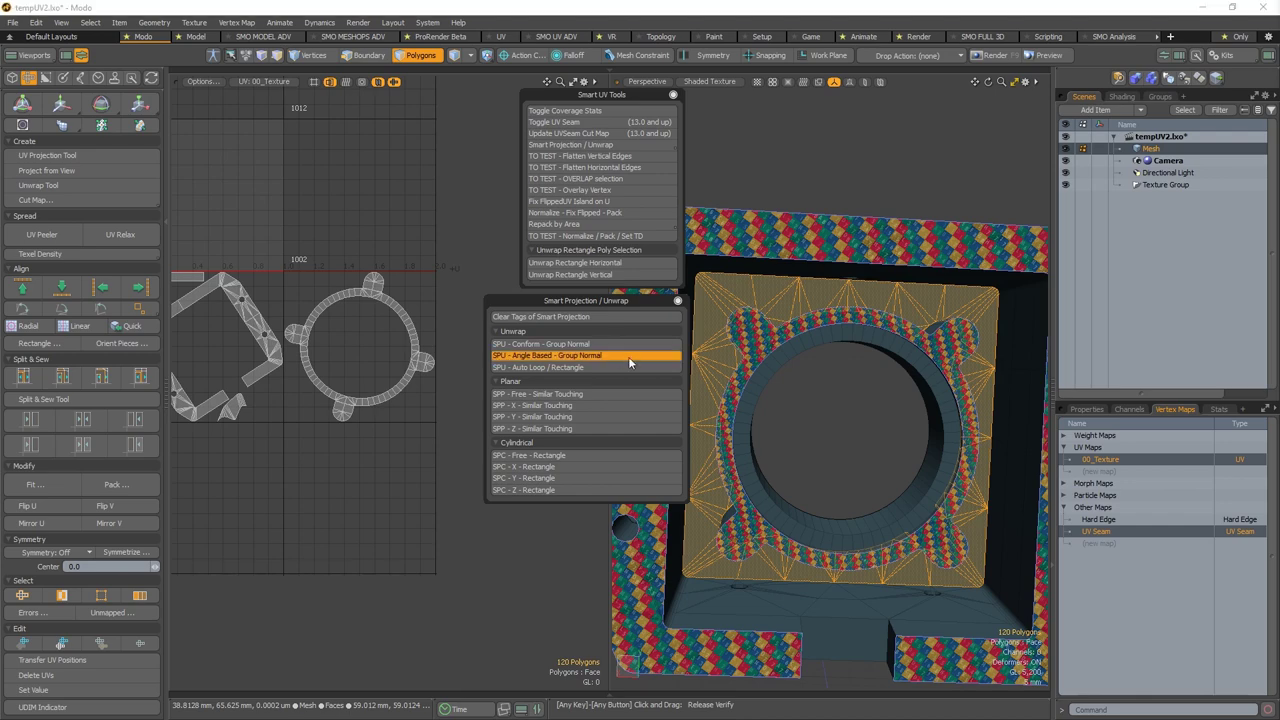
double_click(352, 308, "shift")
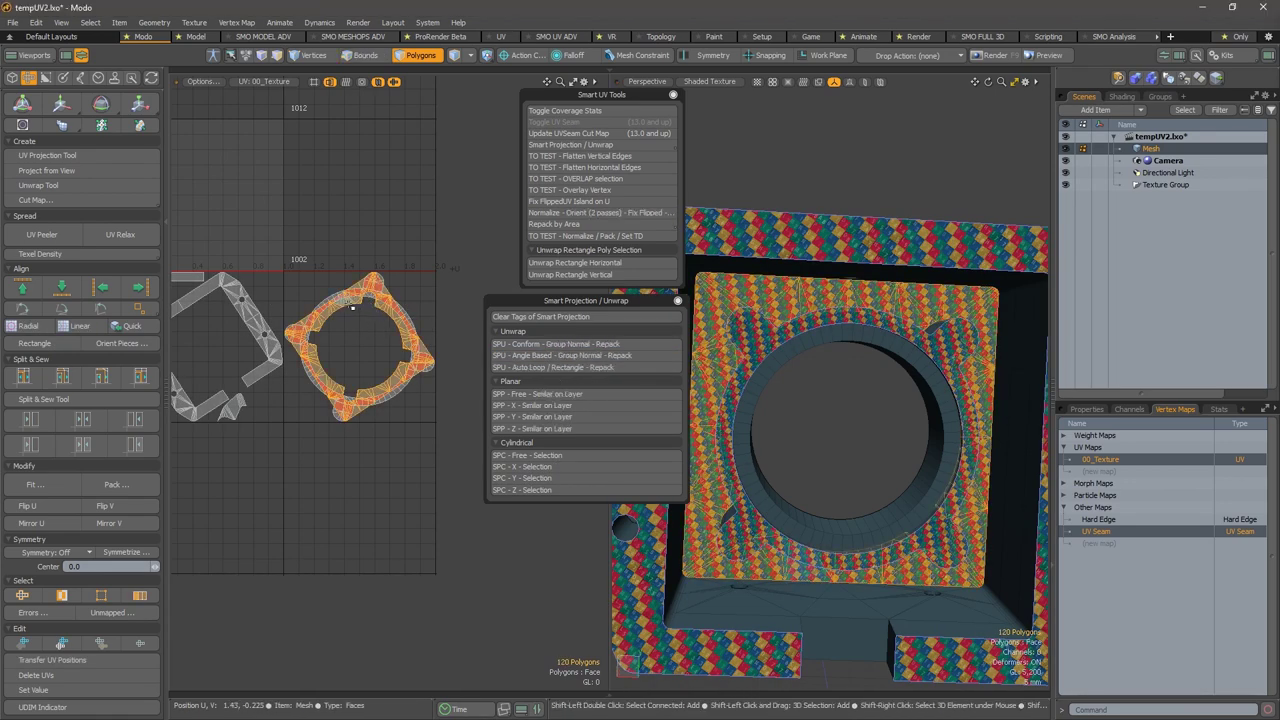
left_click(448, 308)
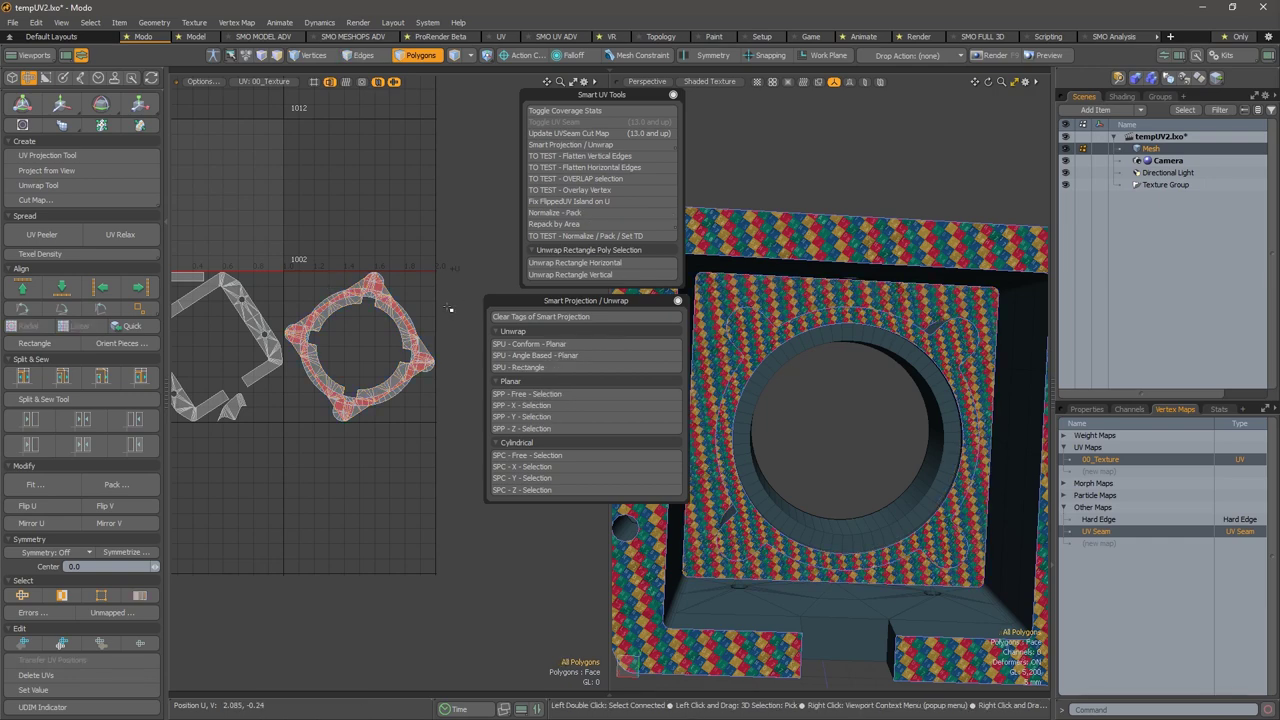
Undo the wall's unwrap and the selection expansion back to the first few wall polygons.
key("ctrl+z")
key("ctrl+z")
key("ctrl+z")
key("ctrl+z")
key("ctrl+z")
key("ctrl+z")
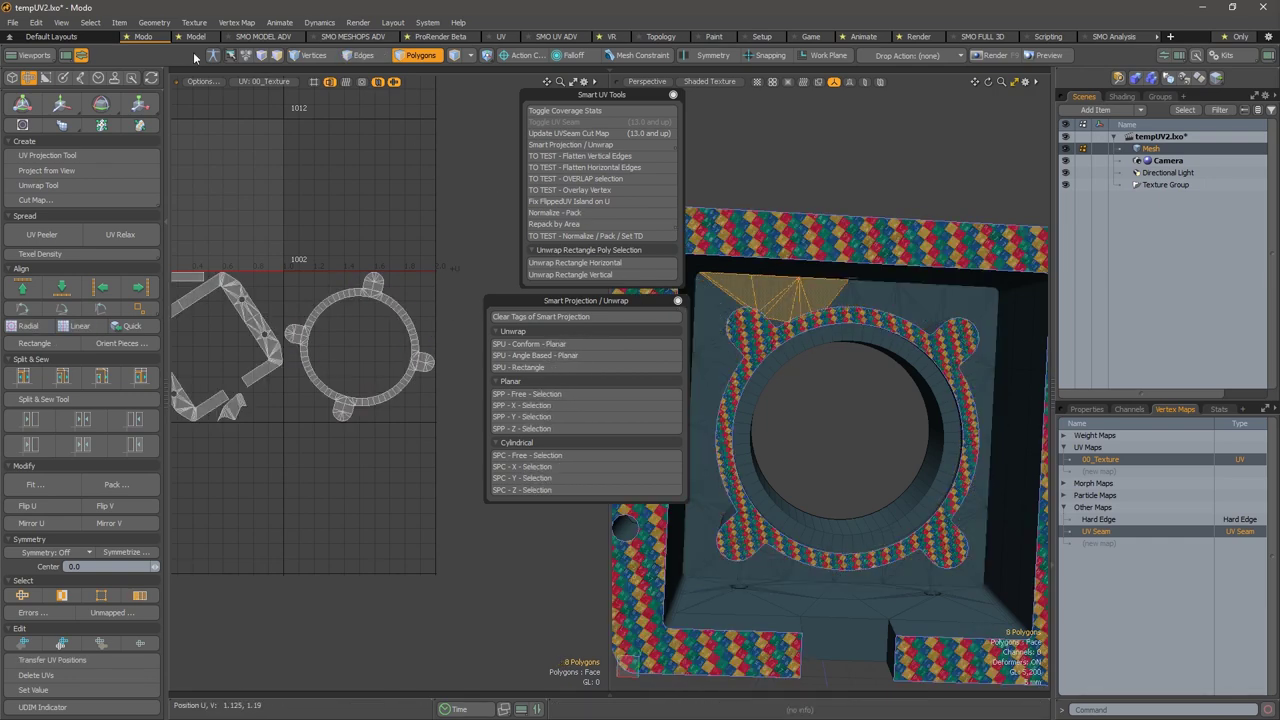
Redo the wall's selection expansion and unwrap the selected wall with SPU - Angle Based - Group Normal - Repack.
left_click(36, 22)
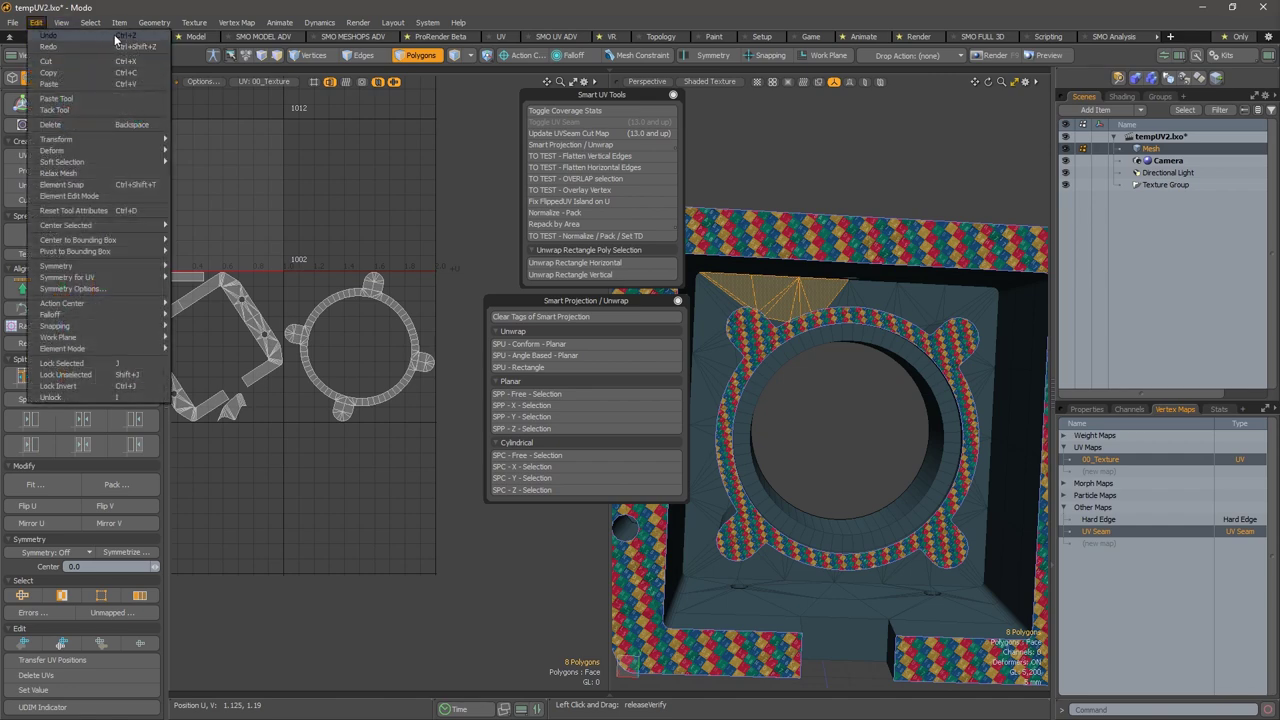
left_click(110, 46)
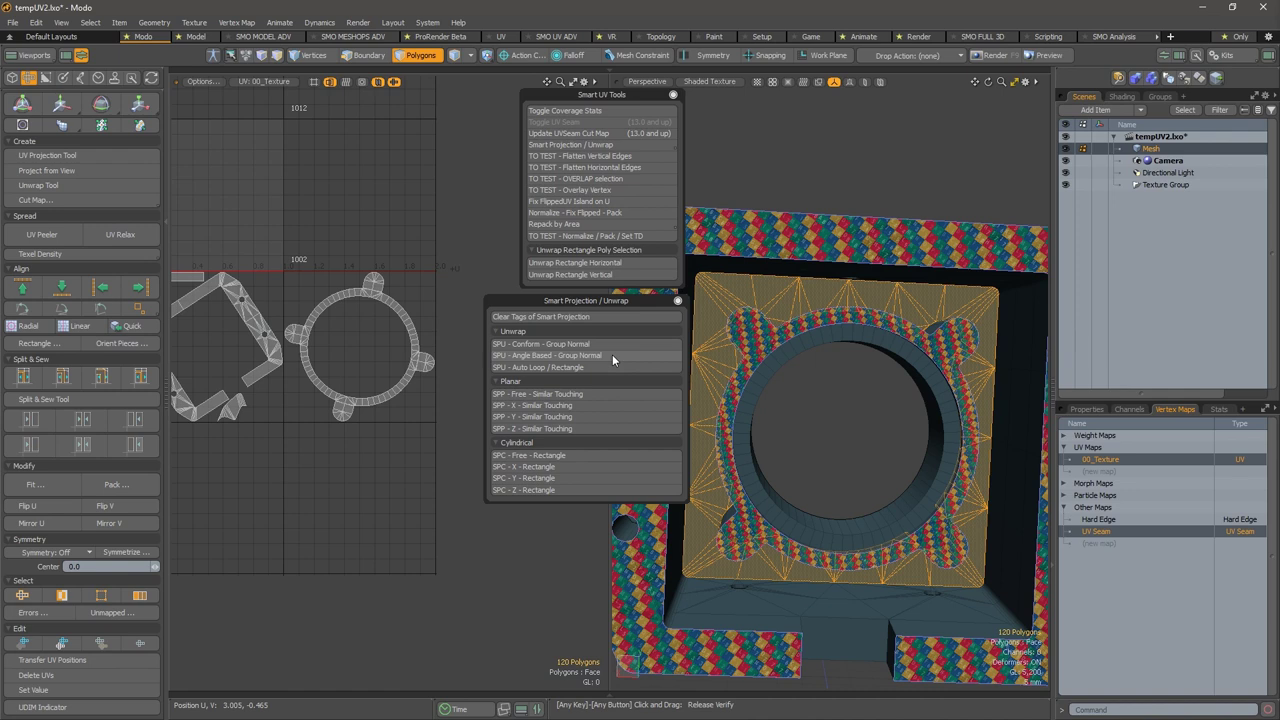
key("ctrl")
key("shift")
key("ctrl+shift")
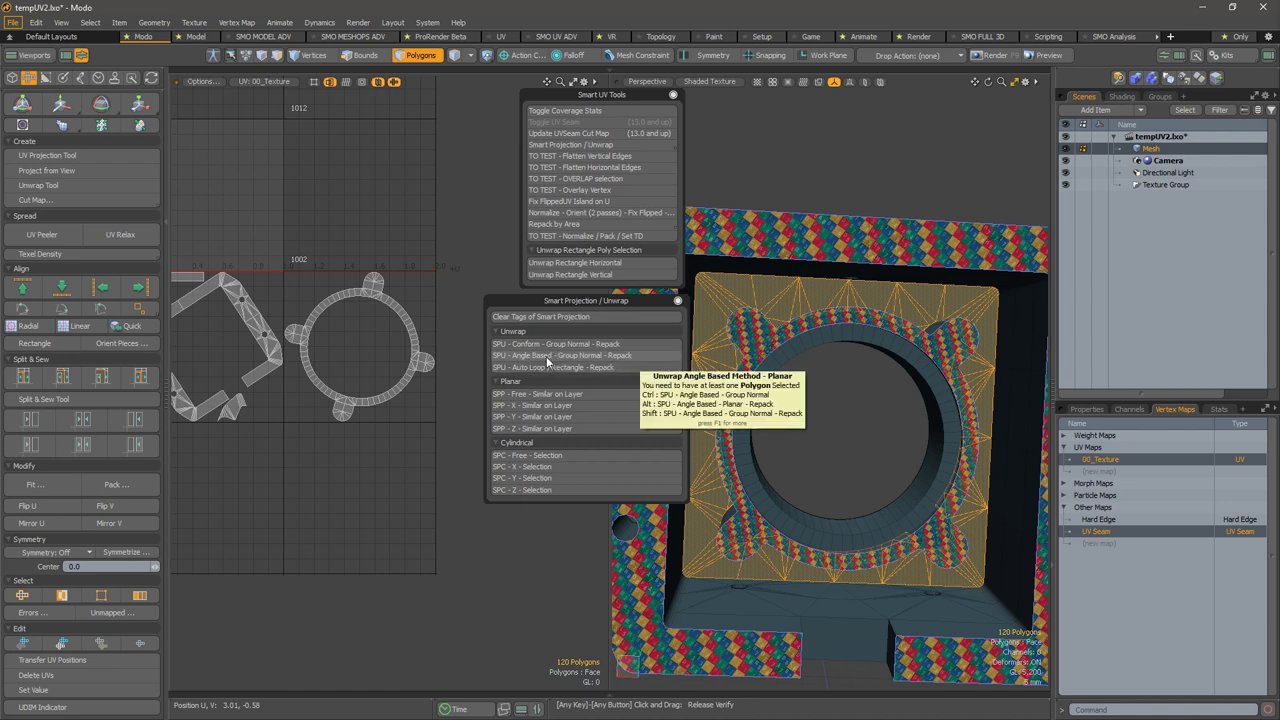
left_click(582, 358, "shift")
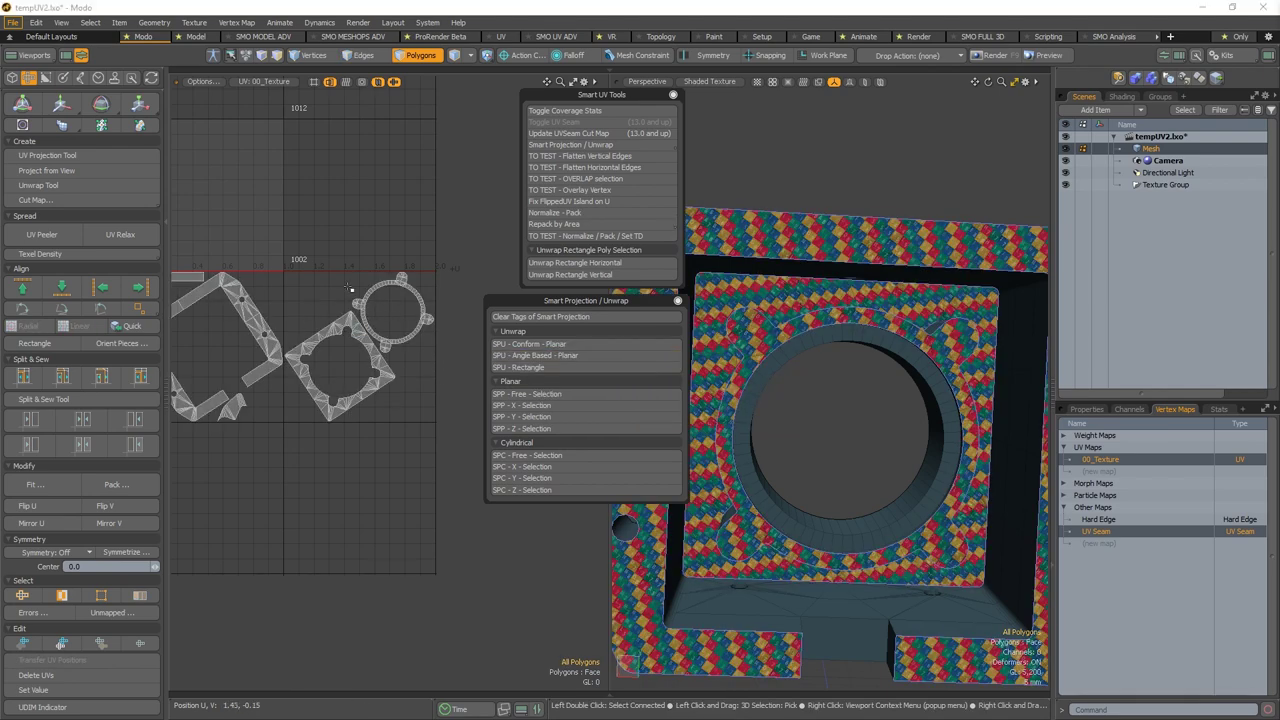
Select parts of the repacked ring and wall islands to compare them on the mesh, and expand the selection to both complete faces.
mouse_move(352, 320)
left_mouse_down()
mouse_move(380, 362)
mouse_move(372, 288)
left_mouse_up()
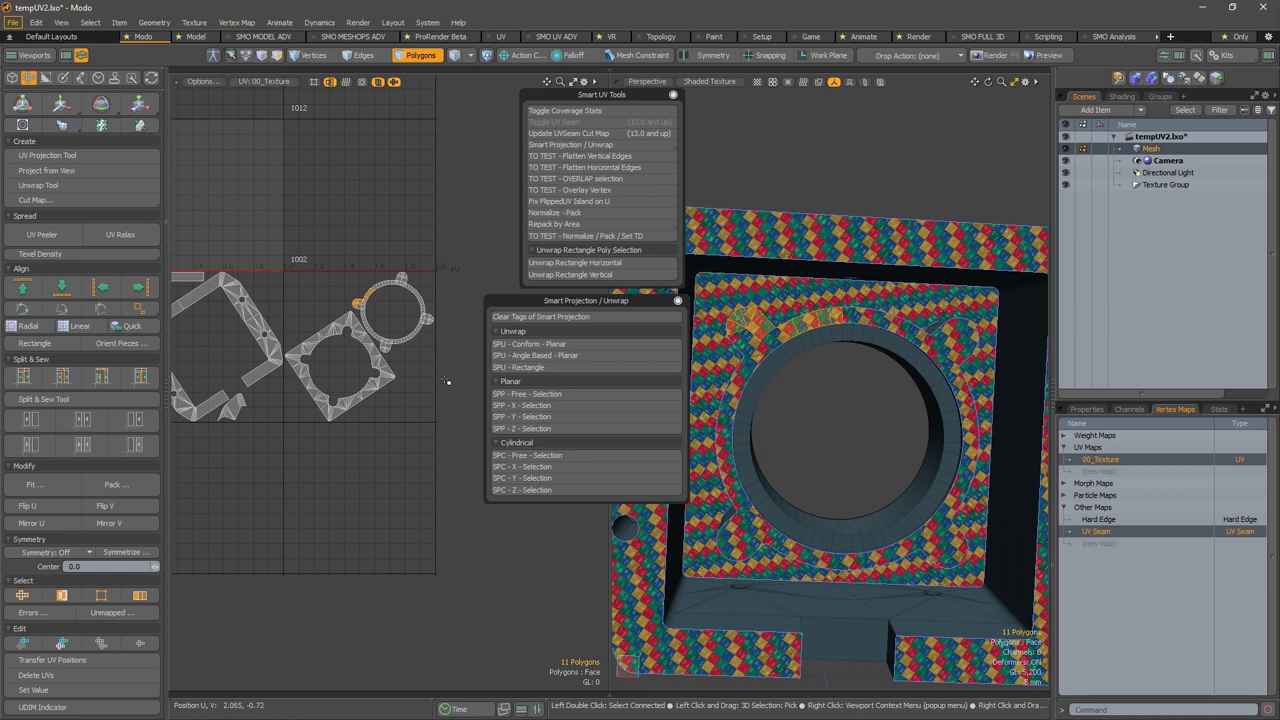
left_click_drag(716, 352, 818, 308, "ctrl+alt")
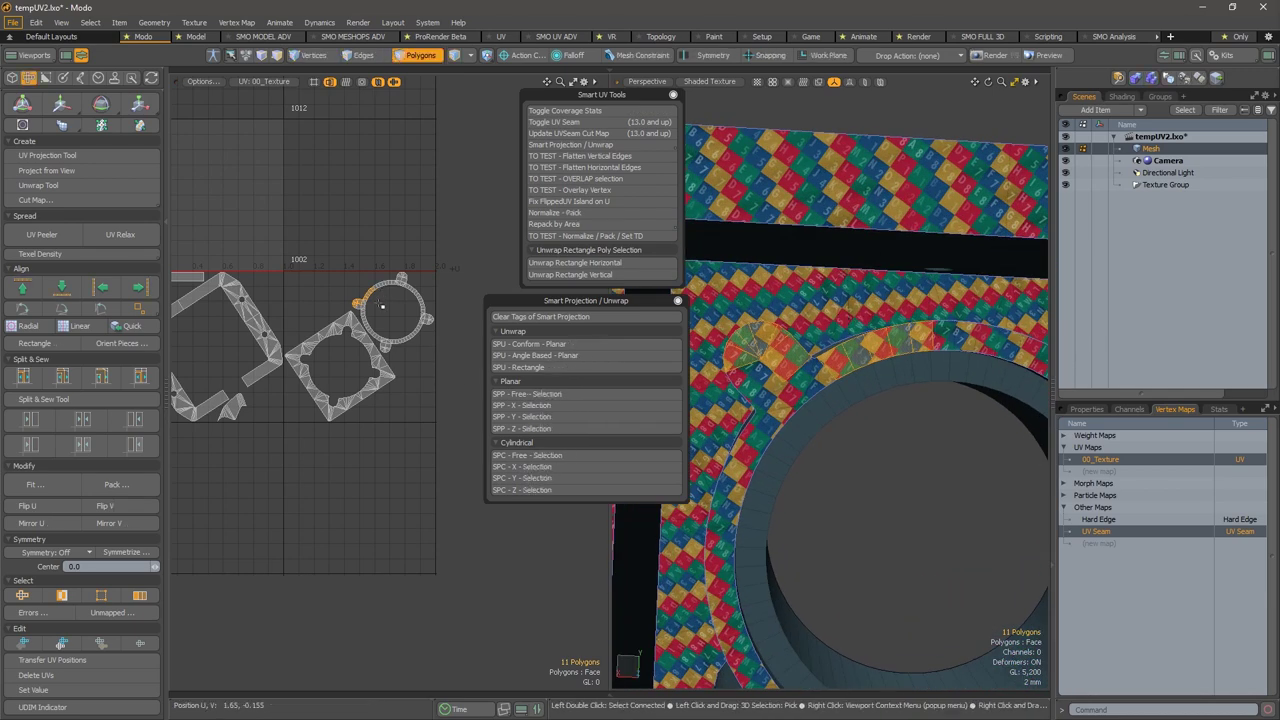
left_click_drag(364, 304, 350, 326)
middle_click_drag(880, 440, 870, 290, "alt")
right_click_drag(900, 290, 850, 287, "alt")
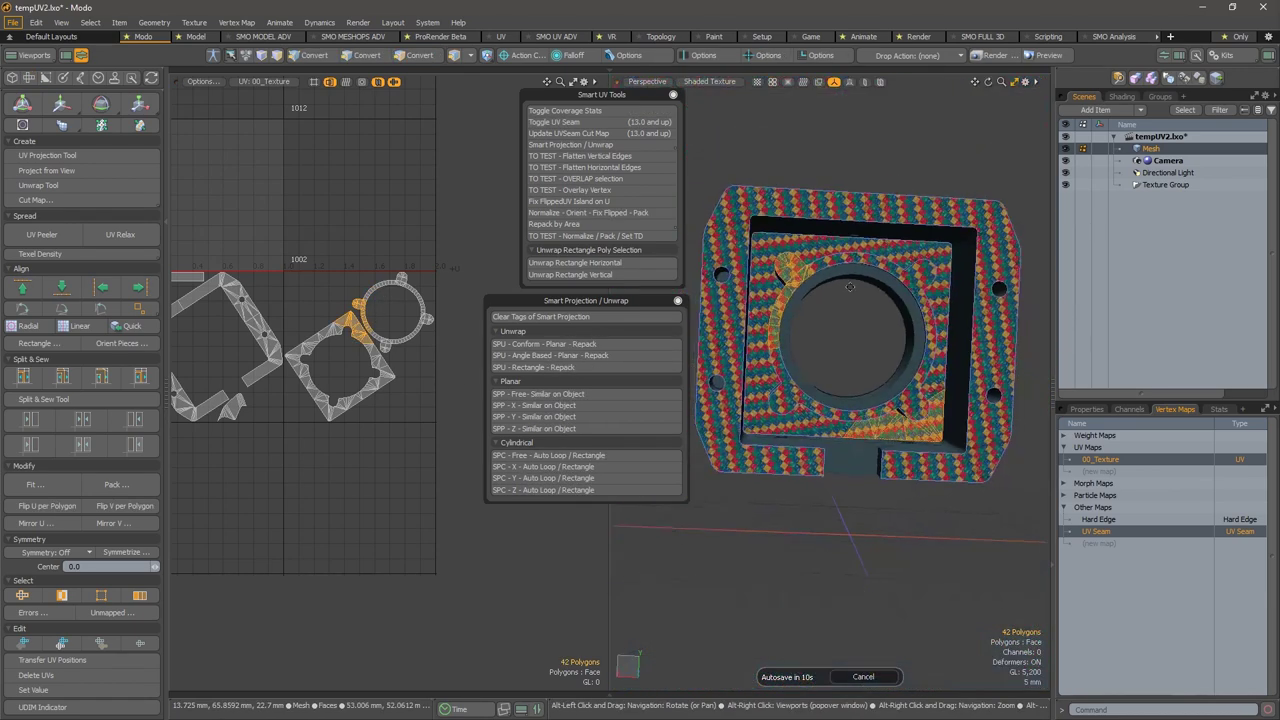
middle_click_drag(850, 287, 886, 292, "alt")
double_click(938, 284, "shift")
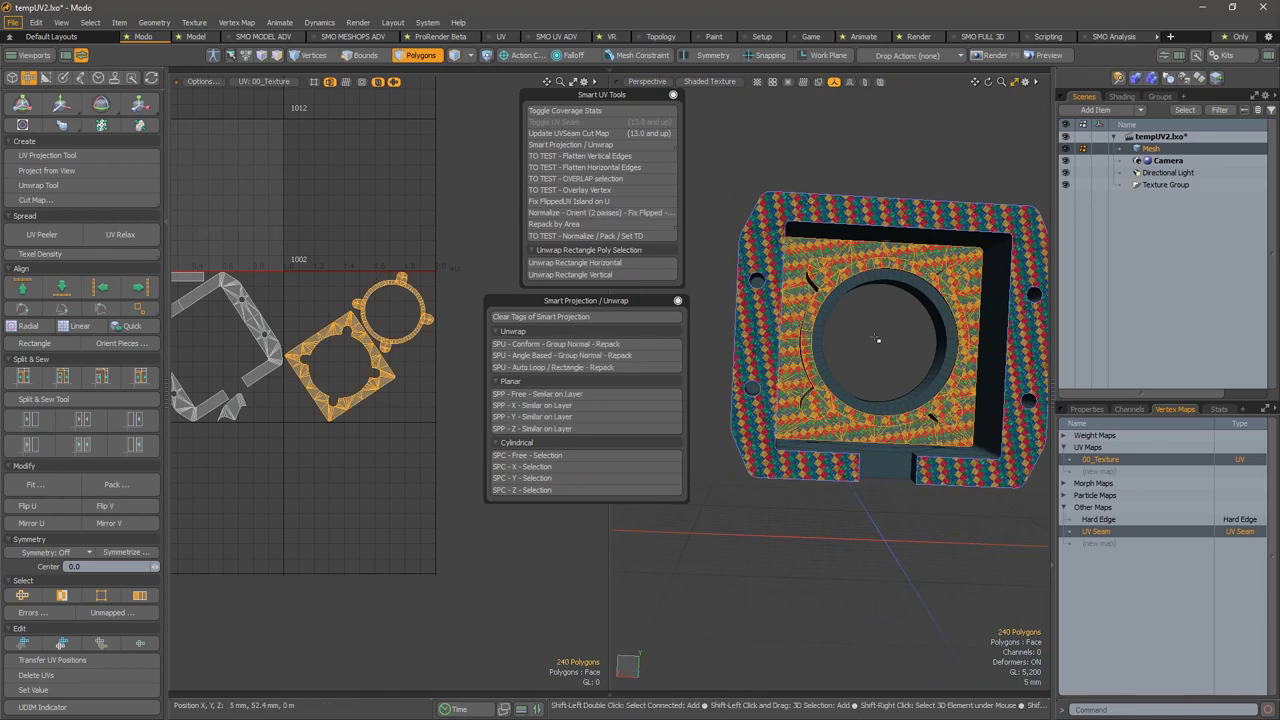
Isolate the selected ring and wall faces, compare their checker texture up close, and unhide the rest of the mesh.
key("shift+h")
right_click_drag(808, 275, 900, 326, "alt")
middle_click_drag(900, 326, 877, 388, "alt")
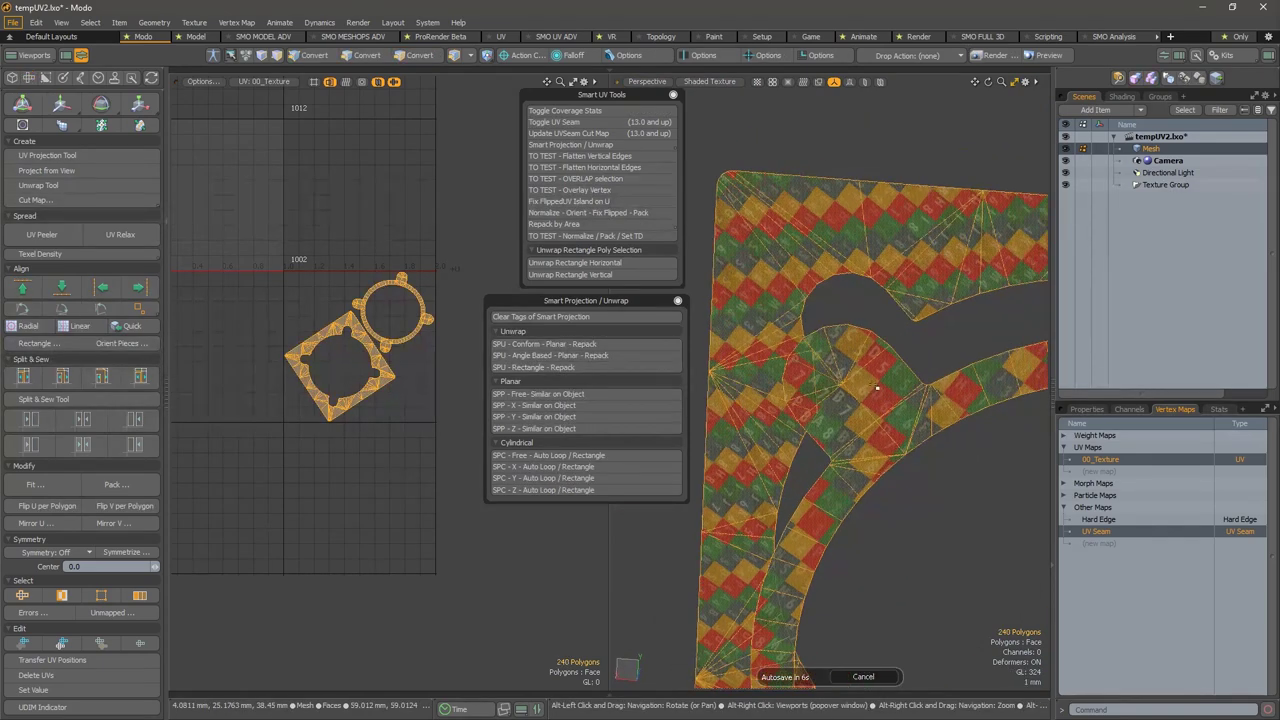
left_click_drag(877, 297, 929, 376, "alt")
scroll(929, 376, "down", 3)
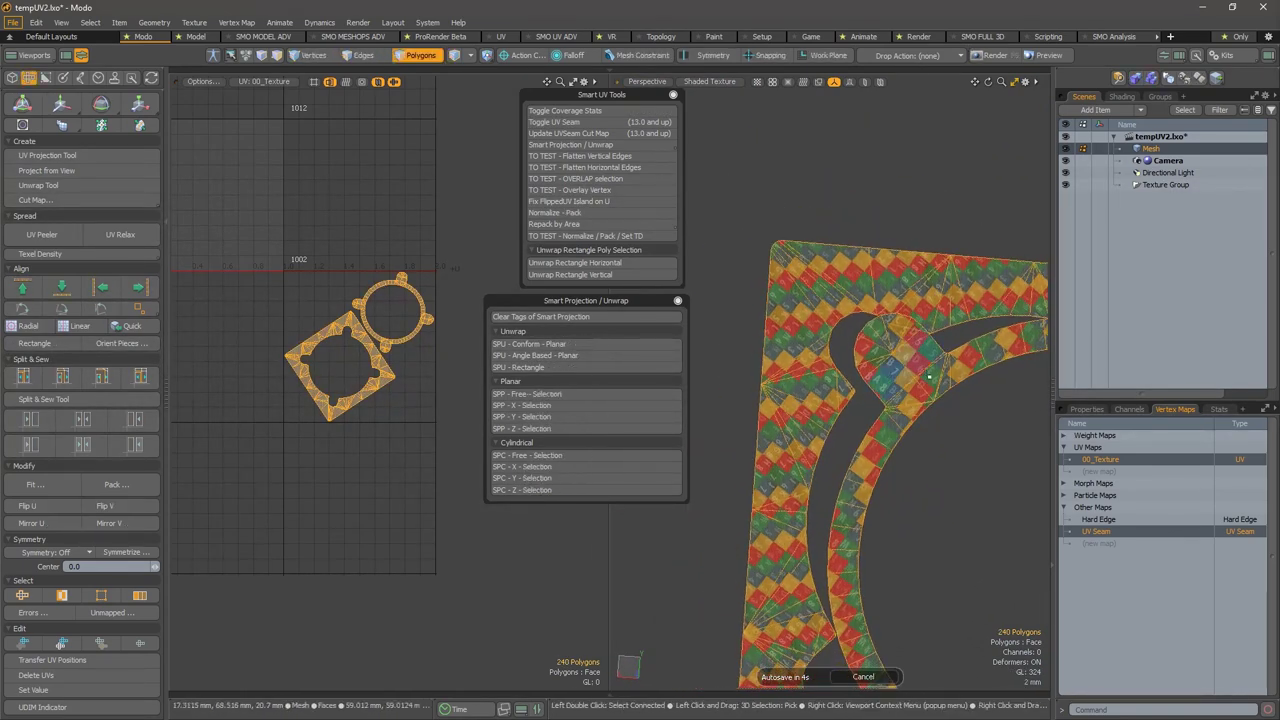
left_click(963, 522)
middle_click_drag(939, 477, 843, 431, "alt")
scroll(869, 449, "down", 5)
key("u")
Examine the checker scale across the housing and the island layout across UDIM tiles 1001 and 1002.
key("alt")
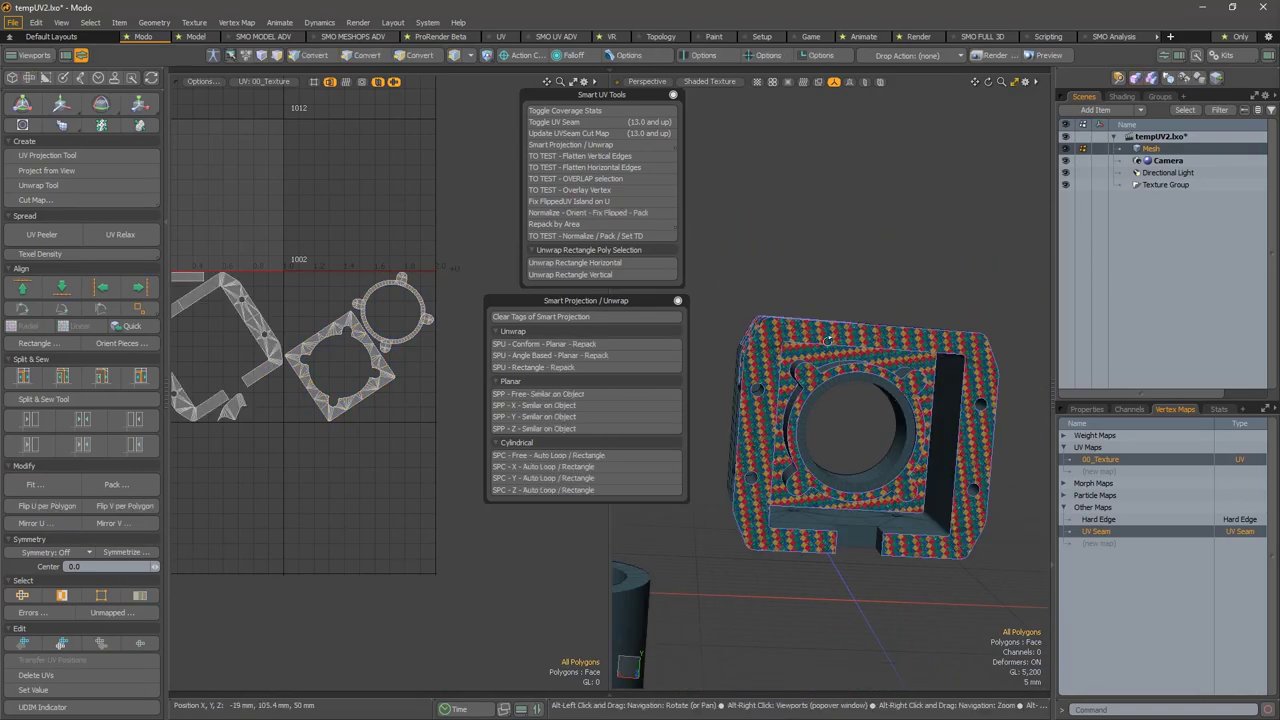
left_click_drag(827, 341, 794, 336, "alt")
scroll(794, 336, "down", 3, "alt")
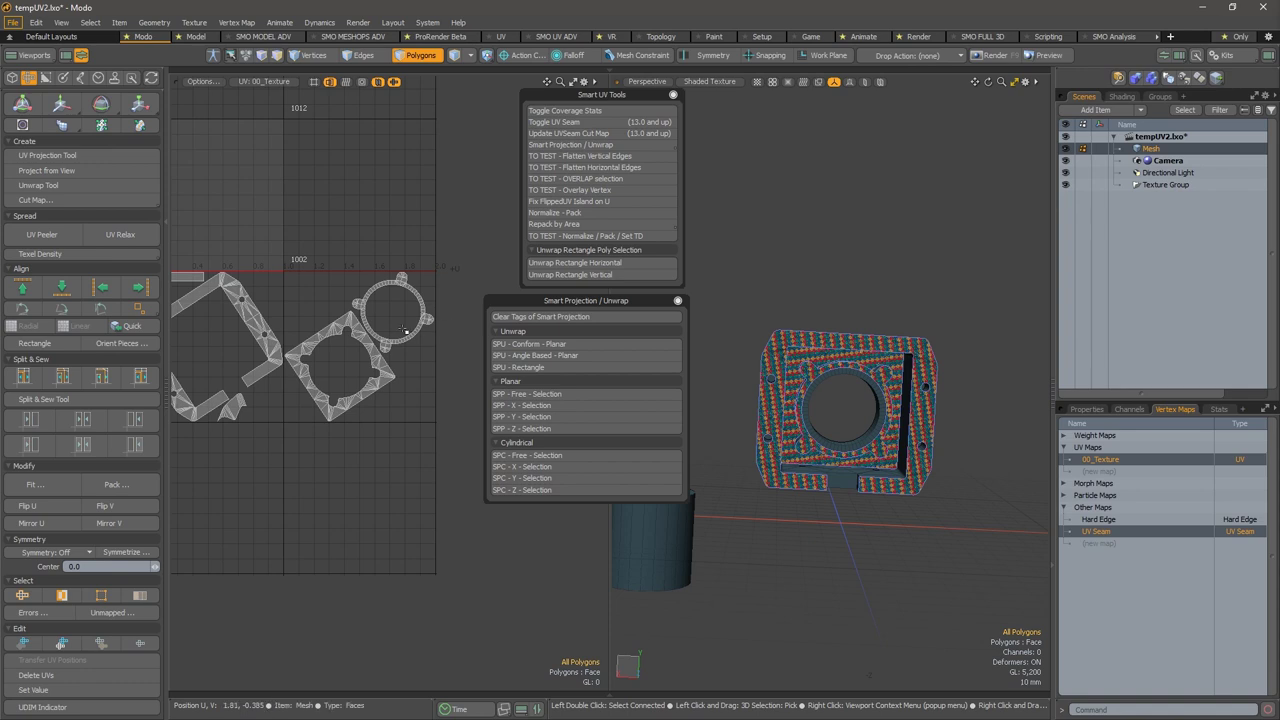
left_click_drag(403, 330, 425, 408, "alt")
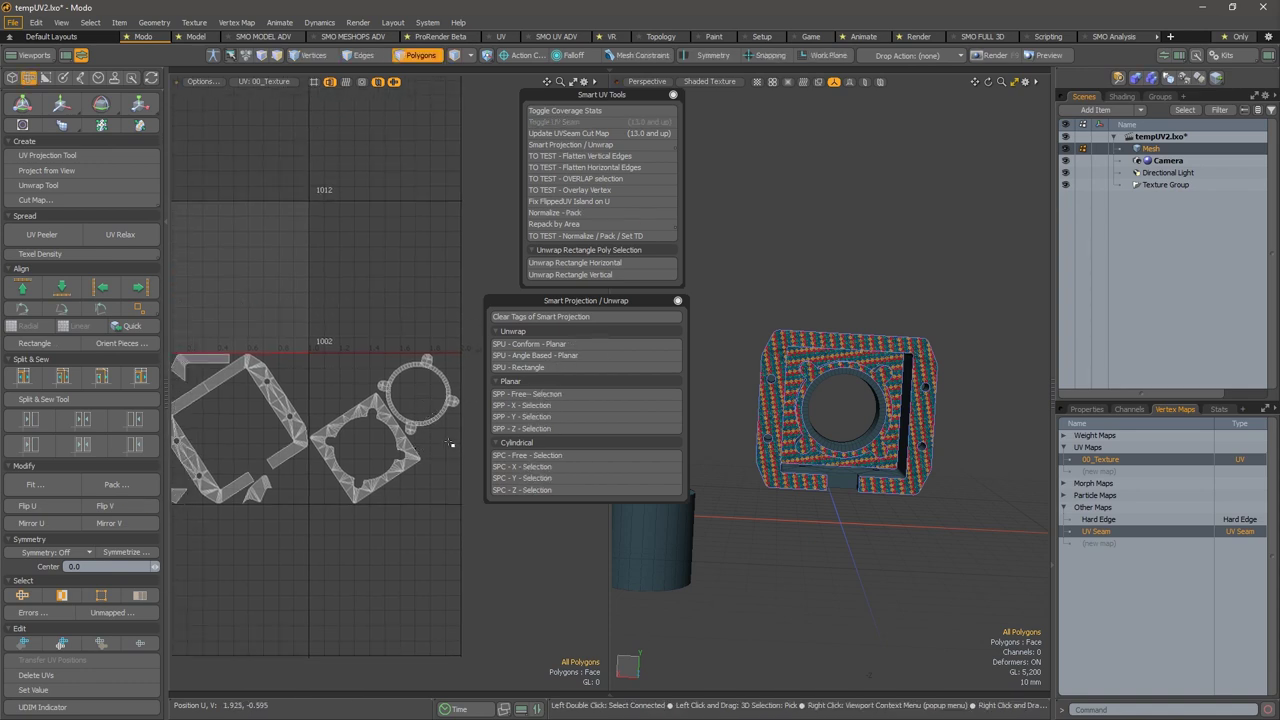
right_click_drag(418, 418, 370, 410, "alt")
left_click_drag(370, 410, 402, 381, "alt")
right_click_drag(395, 383, 348, 400, "alt")
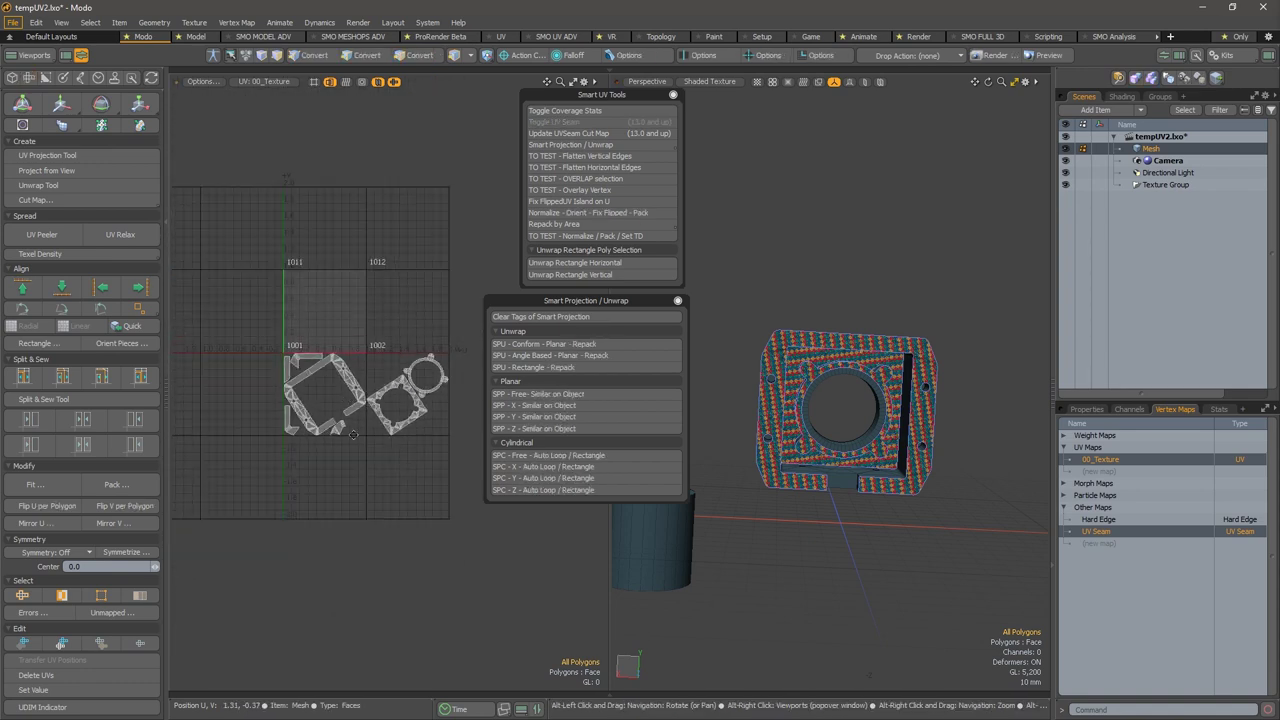
left_click_drag(353, 435, 350, 426, "alt")
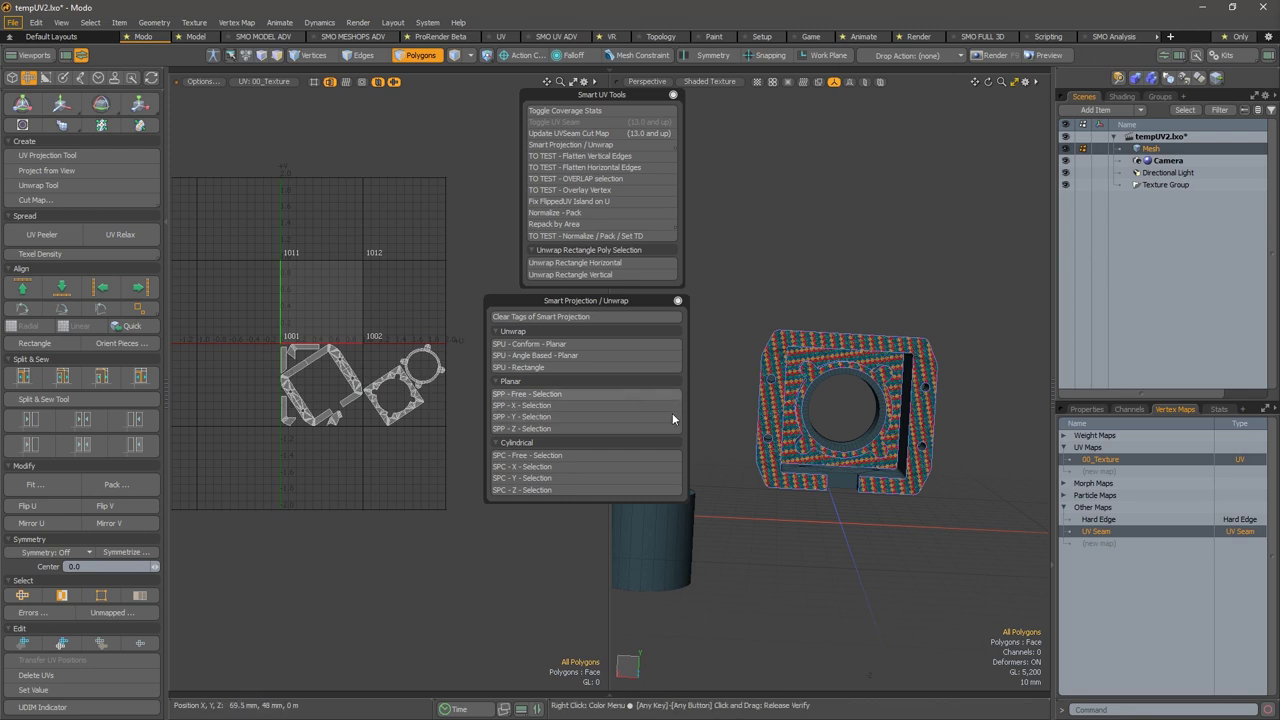
key("ctrl")
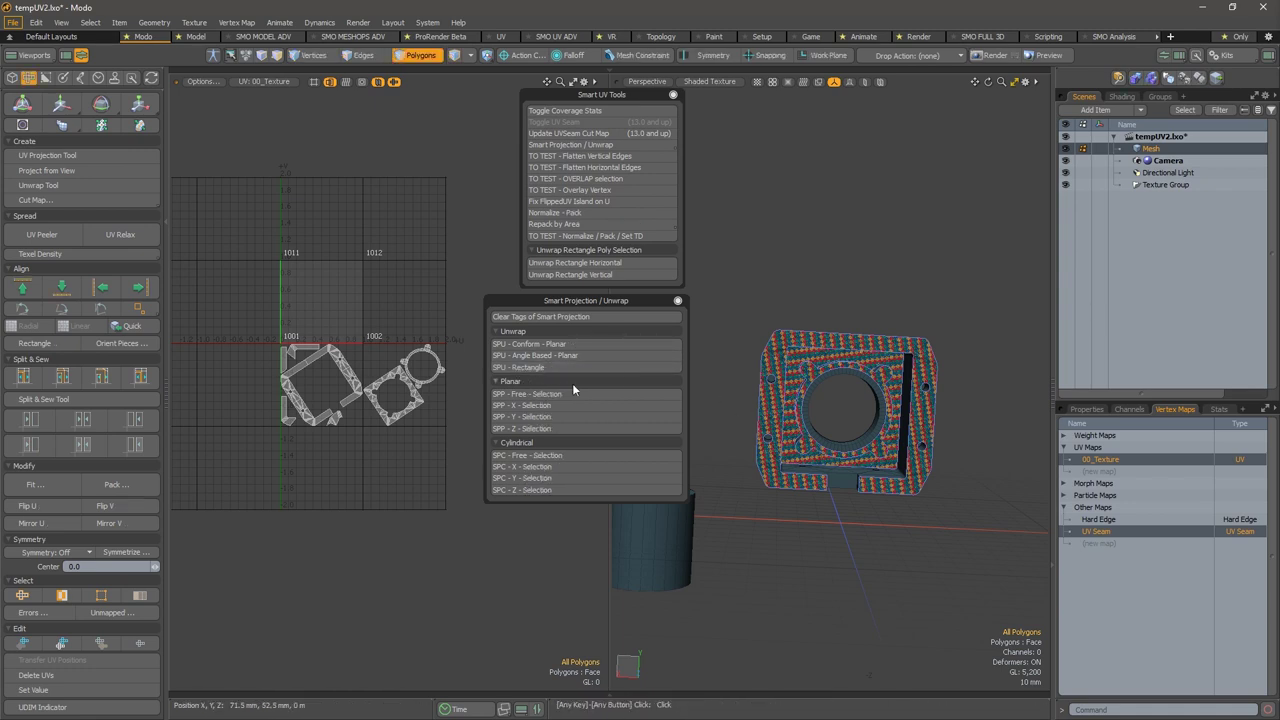
left_click_drag(840, 420, 934, 428, "alt")
left_click_drag(837, 314, 863, 438, "alt")
left_click(816, 330, "shift")
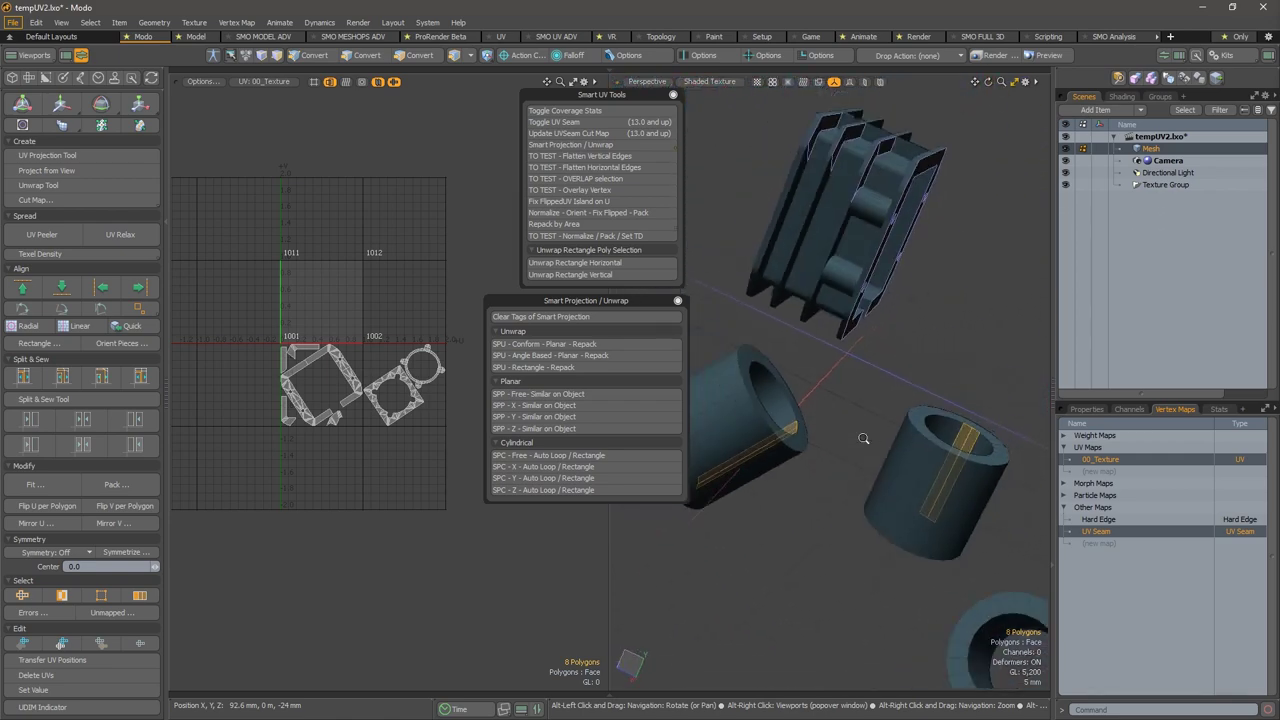
right_click_drag(863, 438, 760, 450, "alt")
left_click_drag(760, 450, 782, 648, "alt")
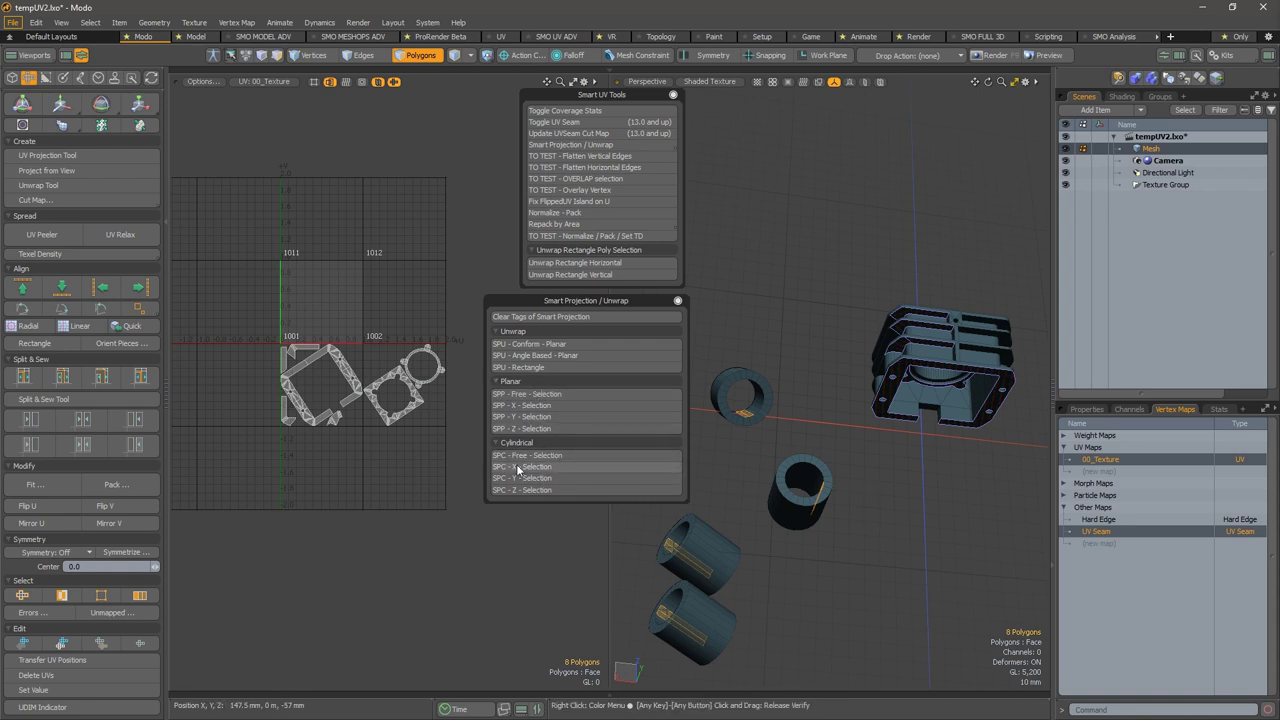
key("ctrl")
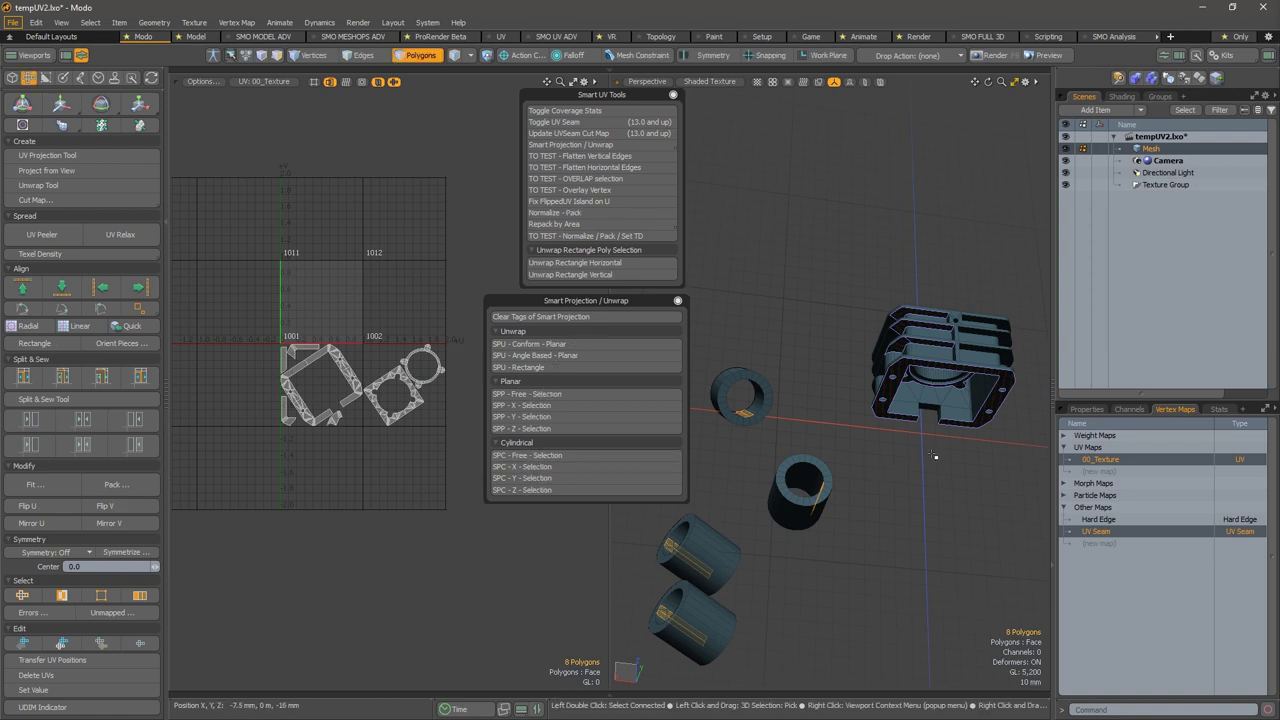
left_click_drag(928, 456, 817, 440, "alt")
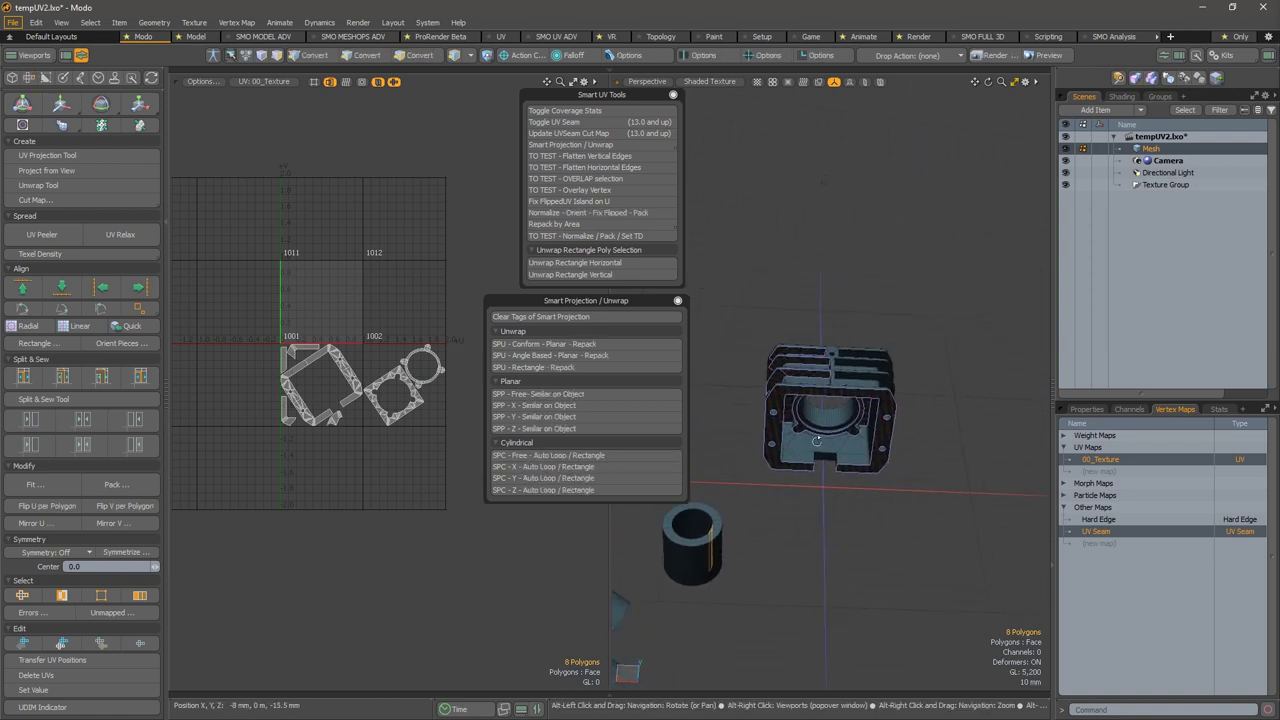
scroll(817, 440, "up", 10)
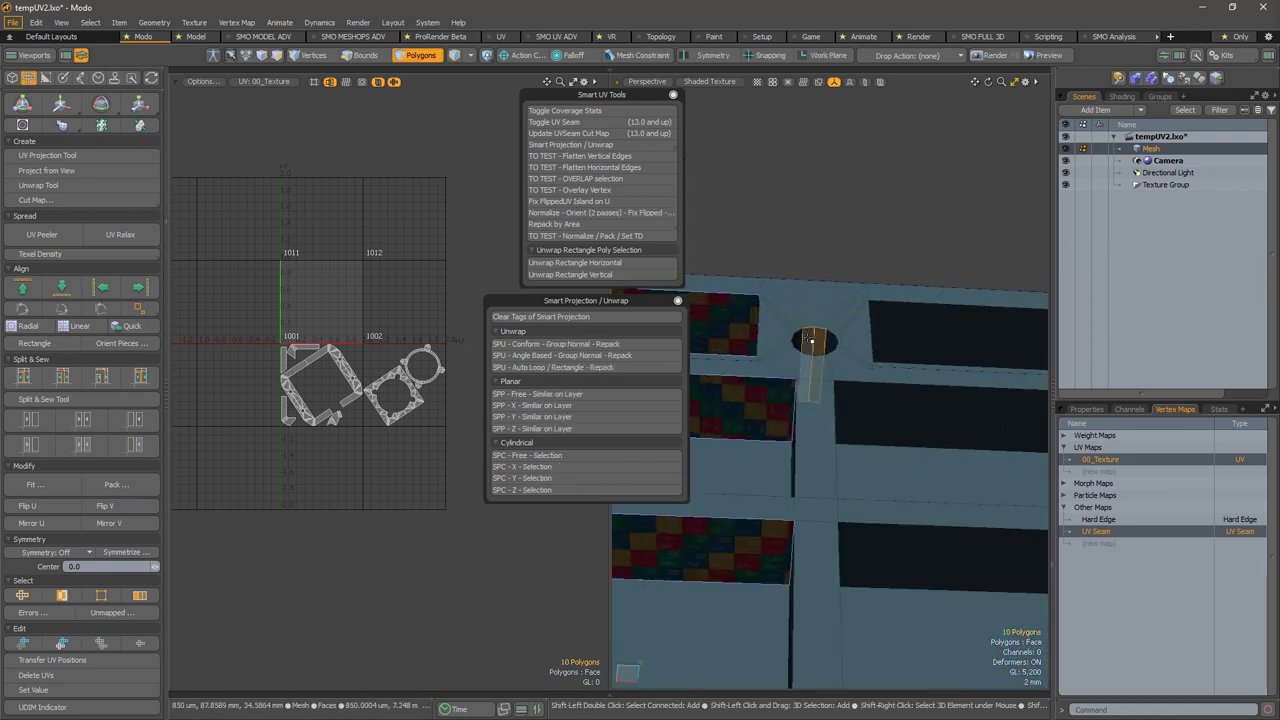
scroll(810, 341, "down", 10)
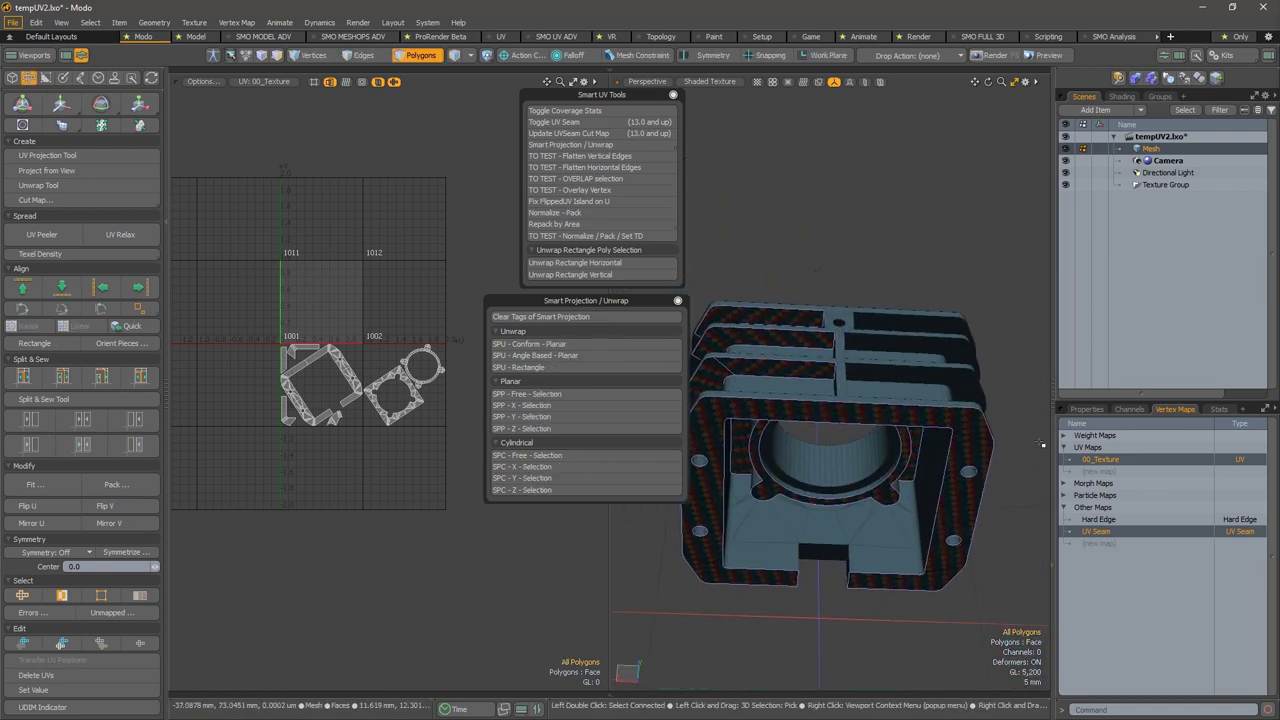
Select all polygons of the UV_DONE selection set and inspect which faces of the housing it covers.
left_click(1212, 409)
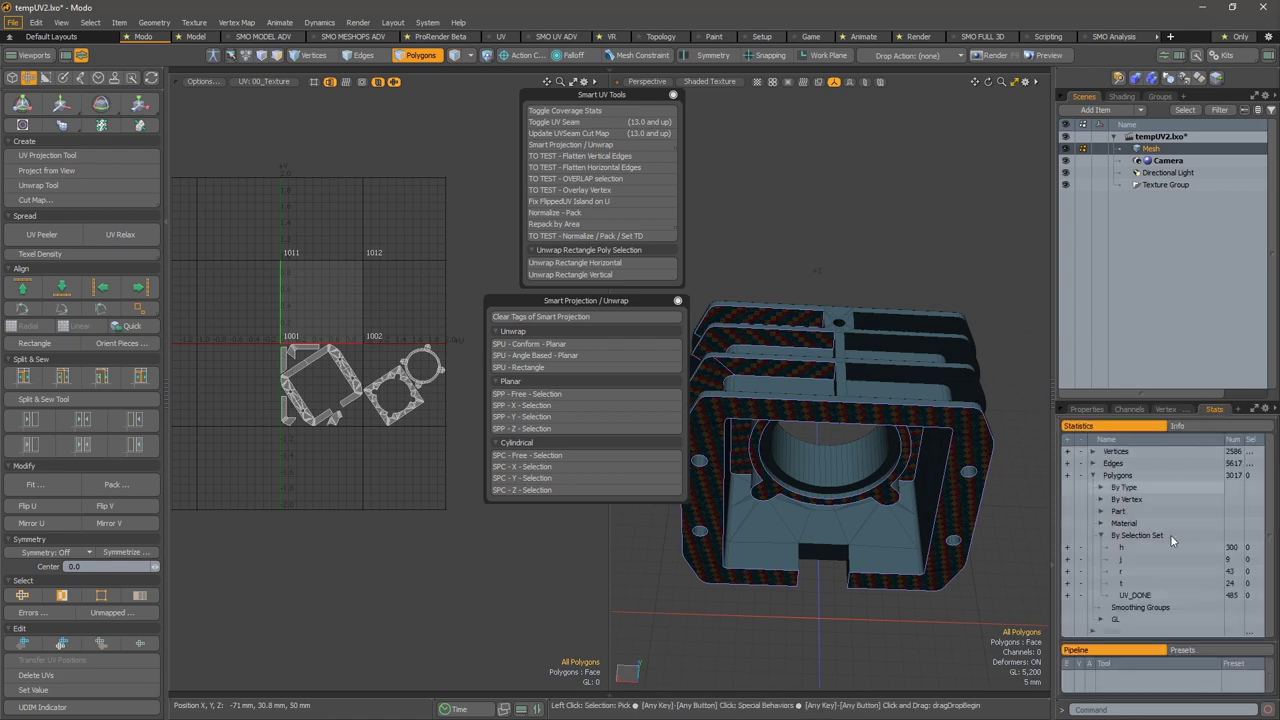
left_click(1155, 595)
left_click(1067, 596)
scroll(840, 465, "down", 3)
left_click_drag(812, 469, 870, 441, "alt+shift")
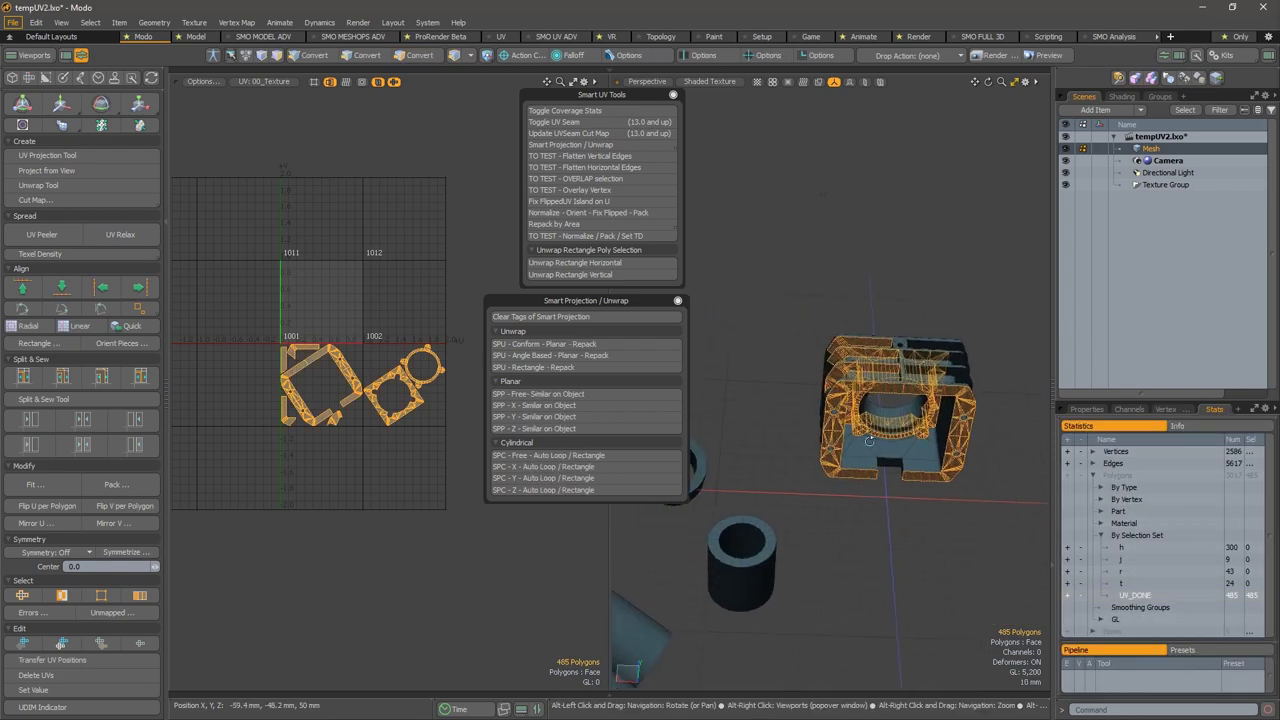
left_click_drag(754, 567, 958, 550, "alt")
left_click_drag(943, 456, 898, 512, "alt")
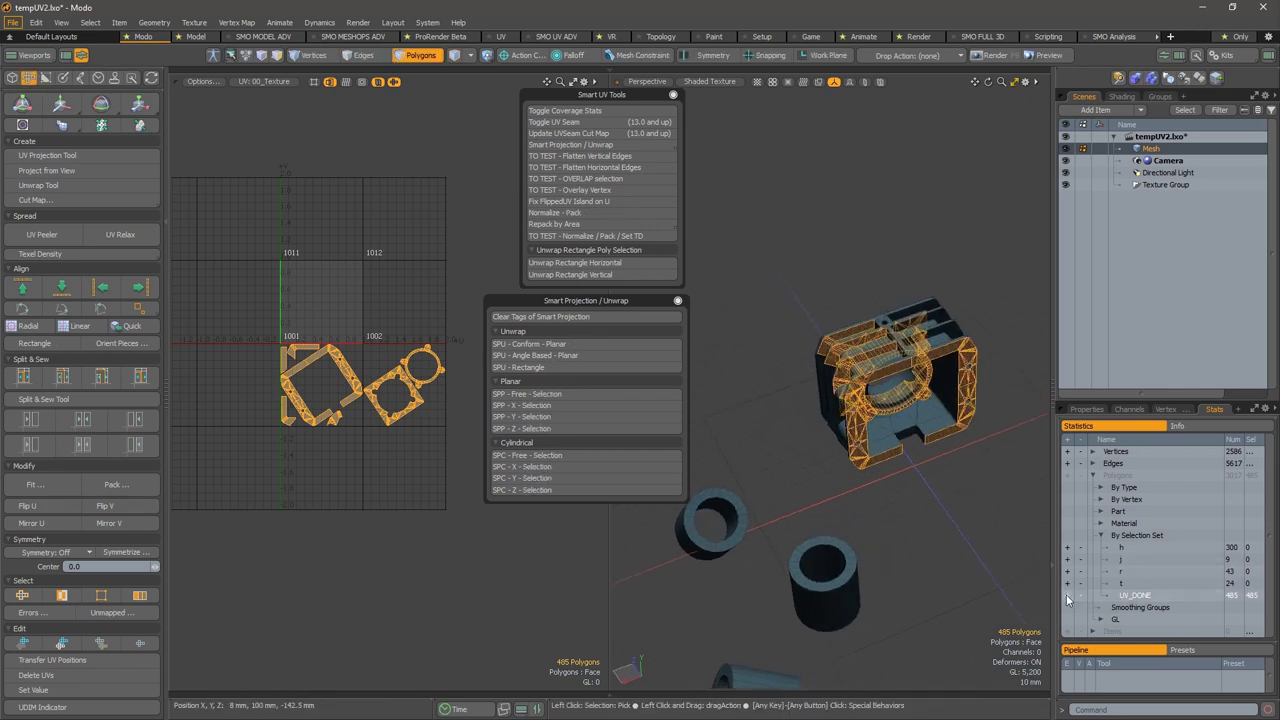
Hide the UV_DONE polygons to check the remaining mesh and bring them back into view.
left_click(954, 465)
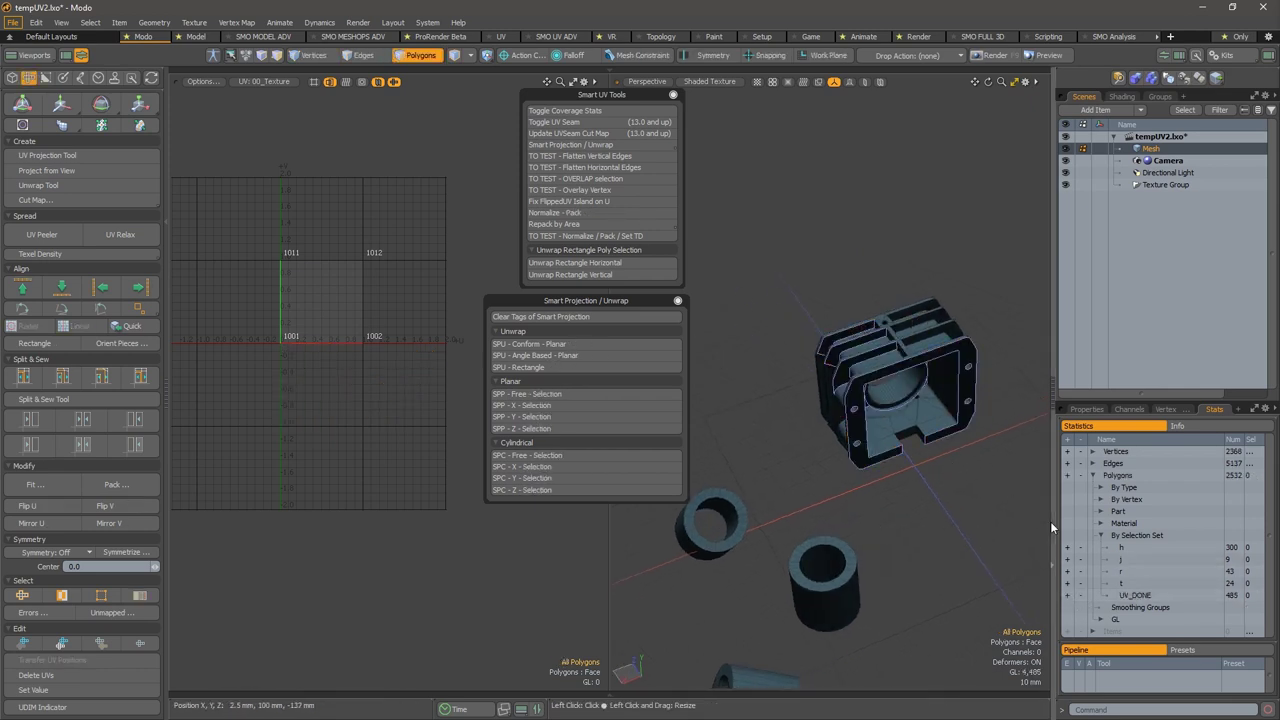
key("u")
left_click_drag(943, 486, 906, 304, "alt")
scroll(868, 398, "up", 3)
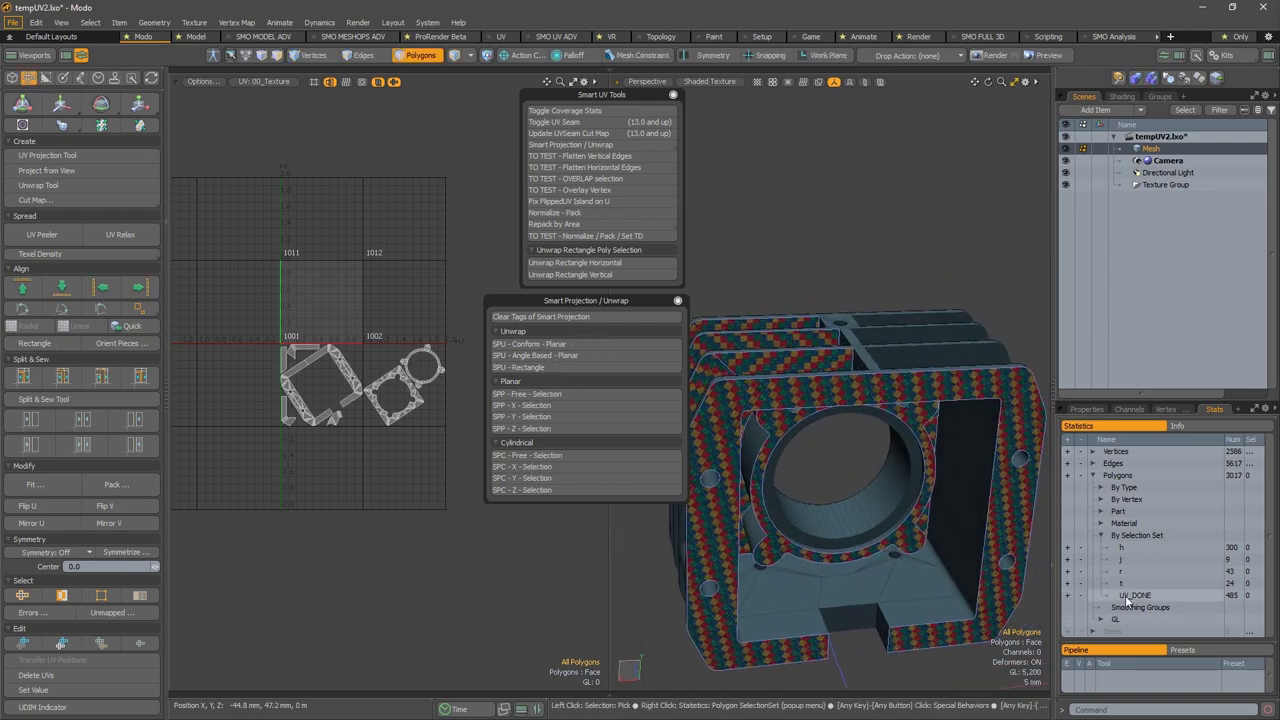
Select the polygons of selection set t and inspect the strips inside the housing's bore and holes.
left_click(1067, 583)
left_click_drag(971, 533, 914, 540, "alt")
right_click_drag(914, 540, 969, 454, "alt")
left_click_drag(878, 502, 862, 448, "alt+shift")
scroll(858, 442, "up", 3)
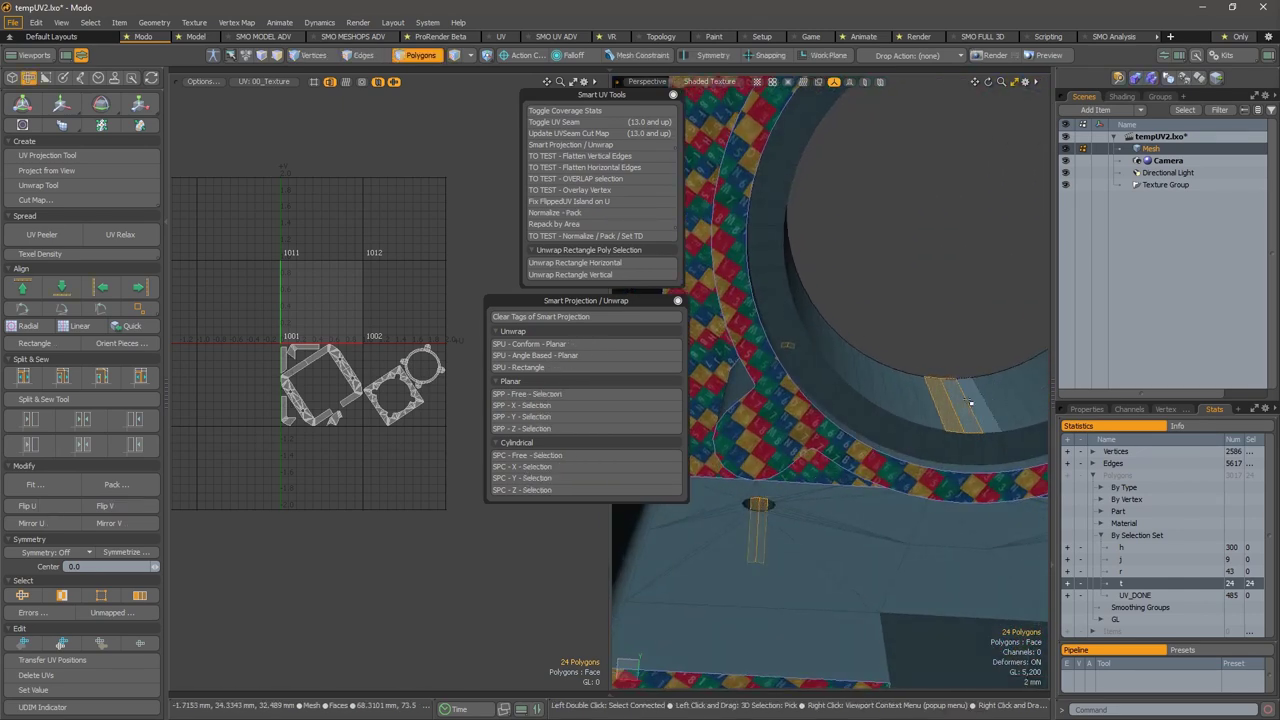
Check the selected polygon strips around the housing and tubes, and add four more polygons to the selection.
left_click_drag(766, 503, 891, 526, "alt")
scroll(904, 482, "down", 4, "alt")
left_click_drag(813, 472, 831, 594, "alt")
scroll(940, 480, "down", 4, "alt")
scroll(780, 415, "up", 4, "alt")
left_click_drag(769, 368, 797, 371, "alt")
left_click_drag(850, 560, 849, 477, "alt")
scroll(782, 481, "down", 4)
right_click_drag(782, 481, 824, 413, "alt")
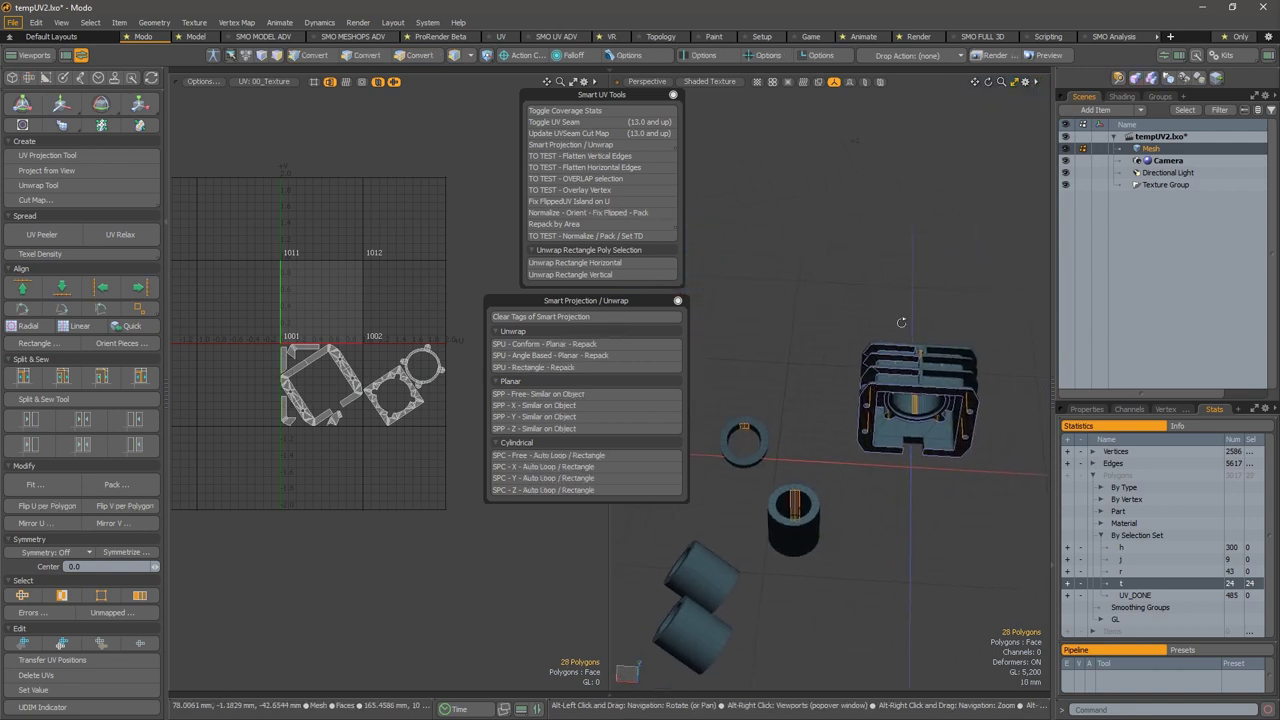
left_click_drag(890, 440, 865, 407, "alt")
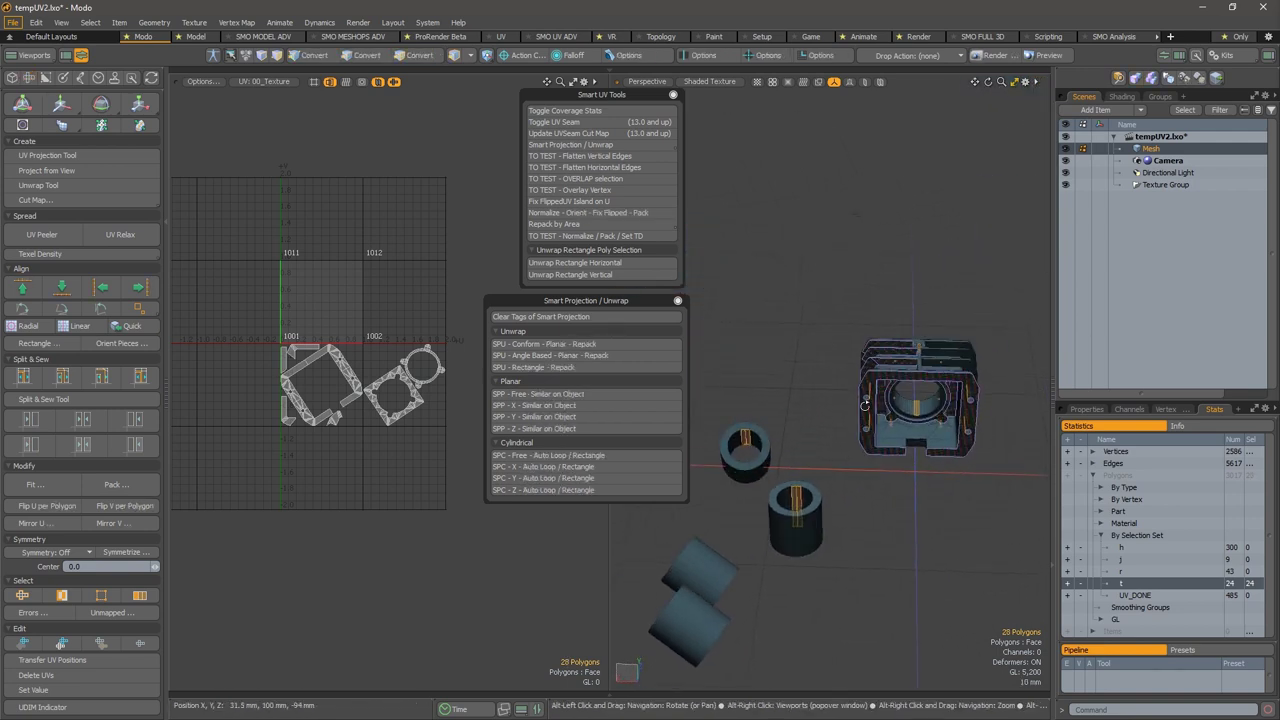
scroll(866, 408, "up", 3, "alt")
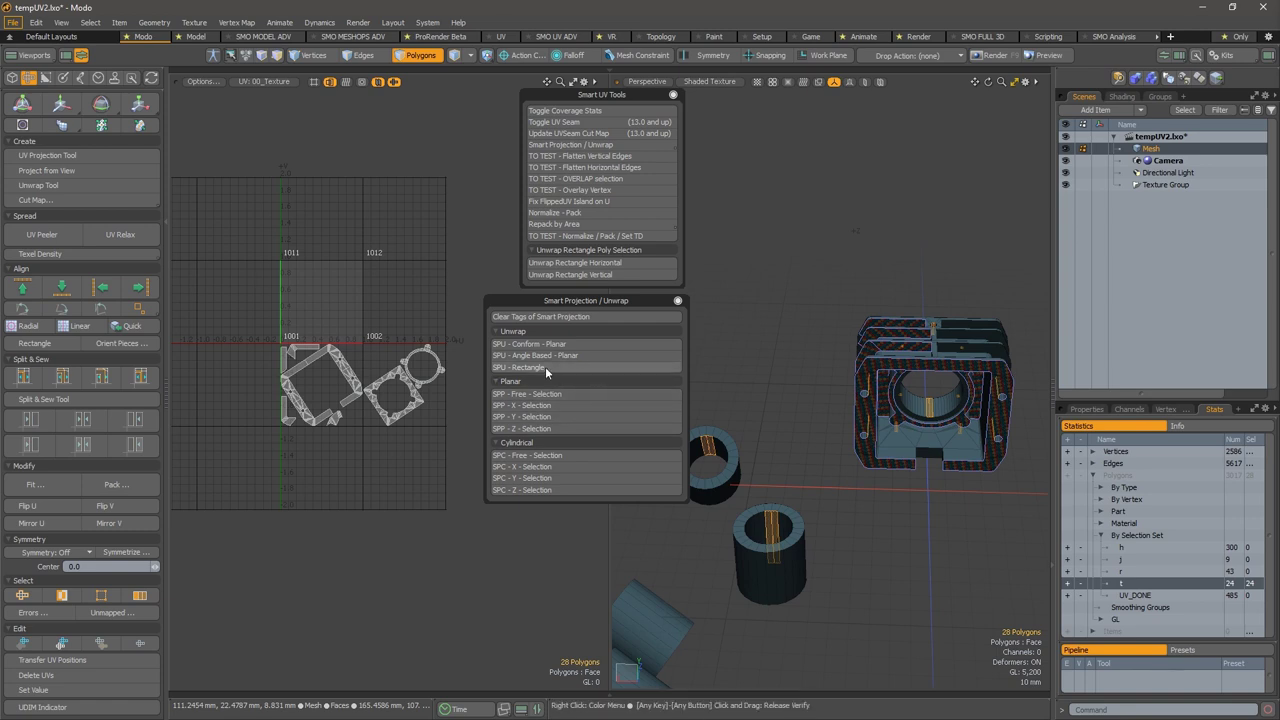
Unwrap the selected cylindrical strips of the housing and tubes with SPU - Auto Loop / Rectangle.
key("alt")
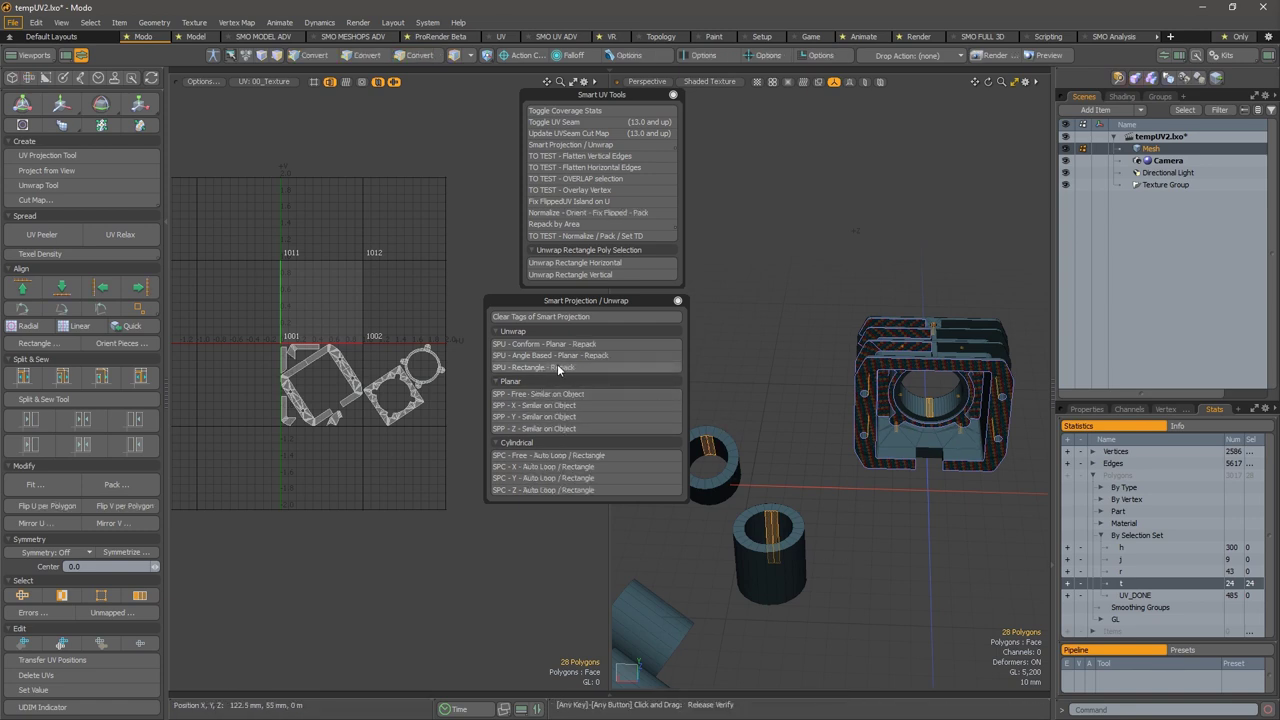
key("ctrl")
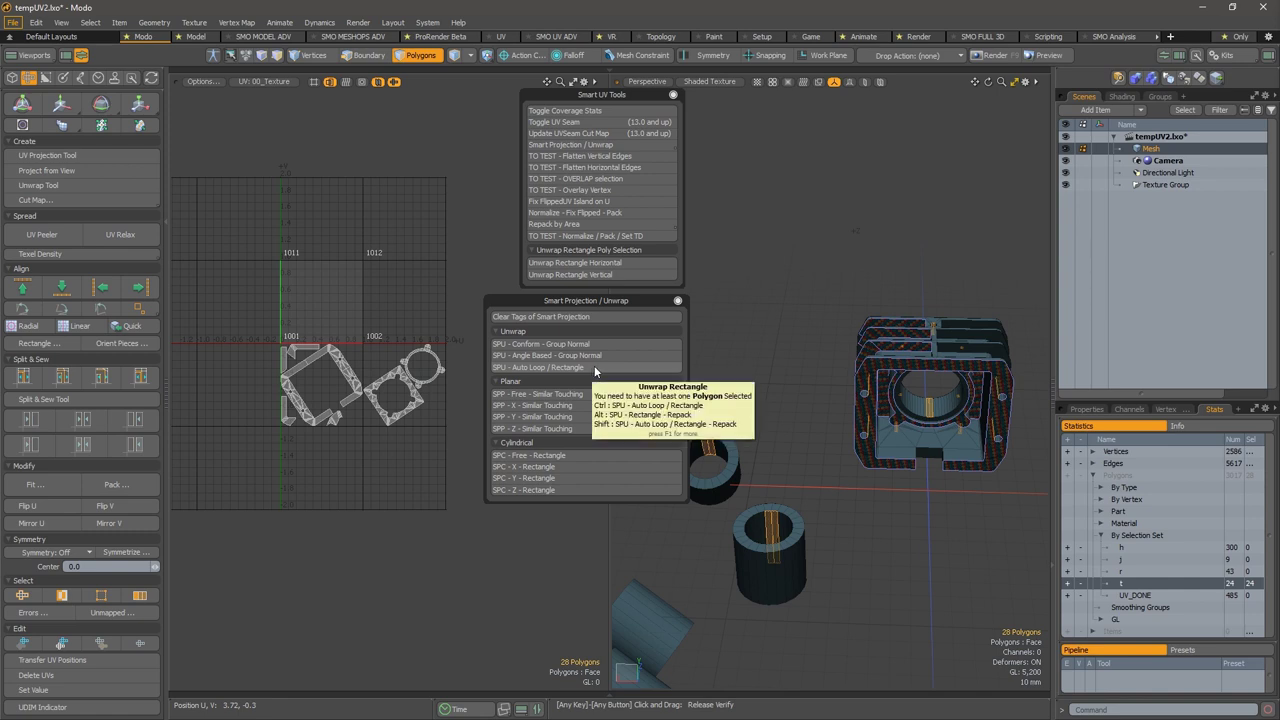
left_click(543, 368, "ctrl")
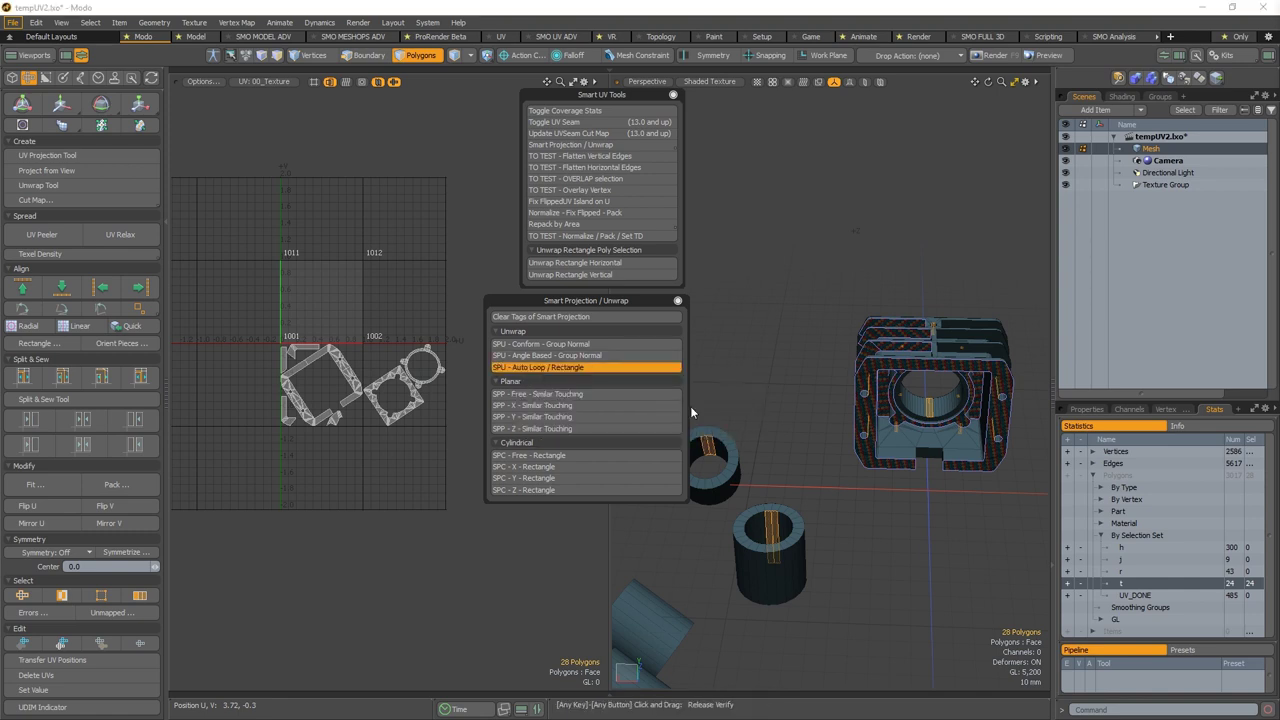
key("u")
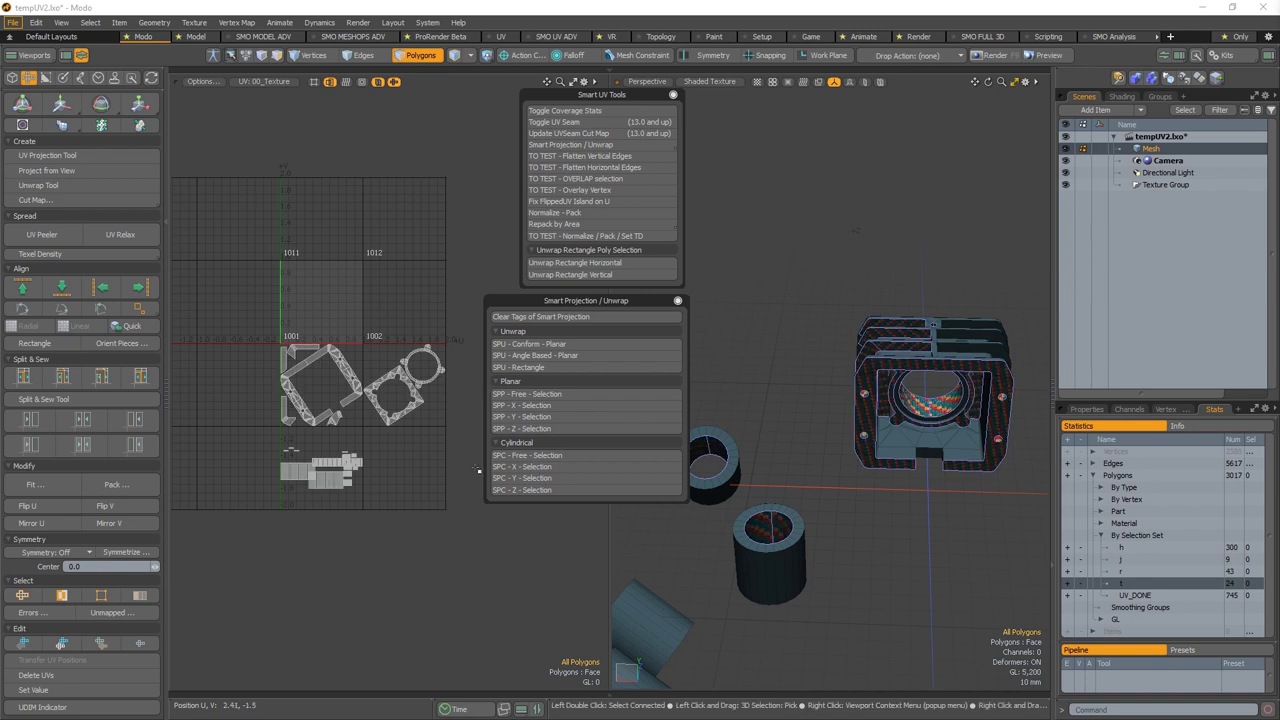
Select the overlapping unwrapped strip islands in the UV map, and undo this selection and the Auto Loop / Rectangle unwrap.
left_click_drag(318, 483, 405, 481, "ctrl+alt")
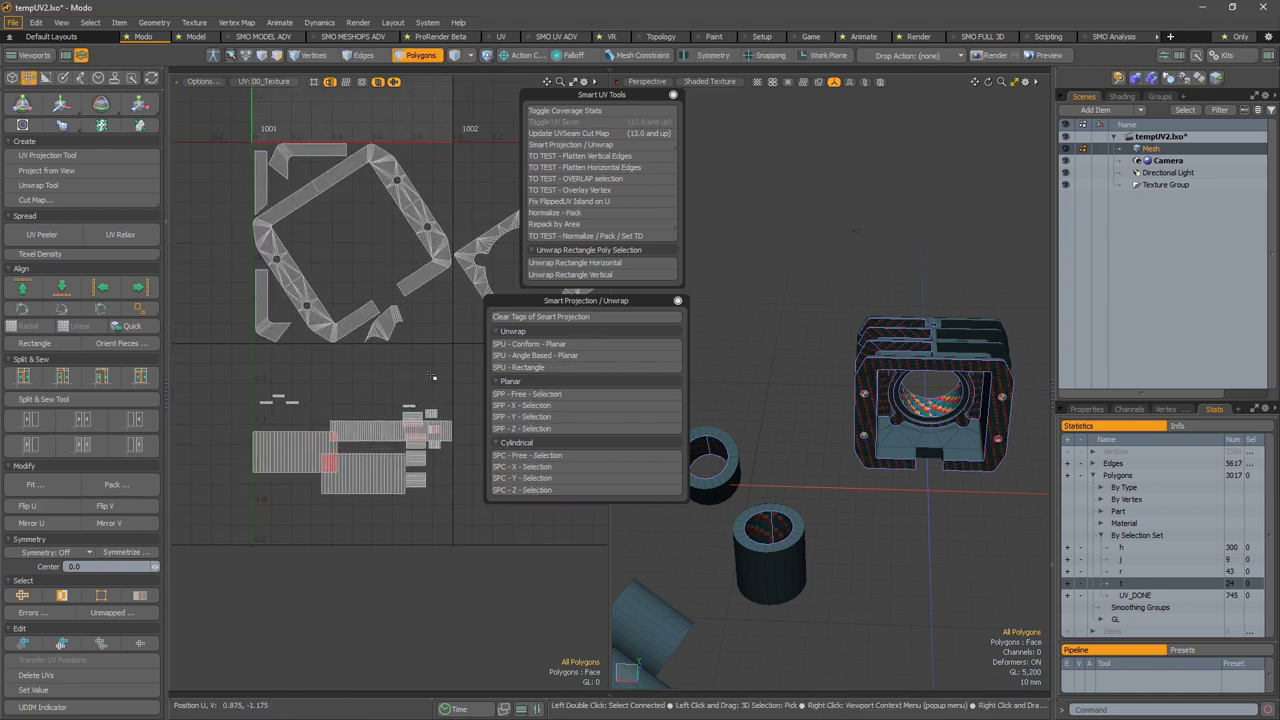
mouse_move(434, 377)
right_mouse_down()
mouse_move(251, 430)
mouse_move(455, 462)
mouse_move(446, 428)
right_mouse_up()
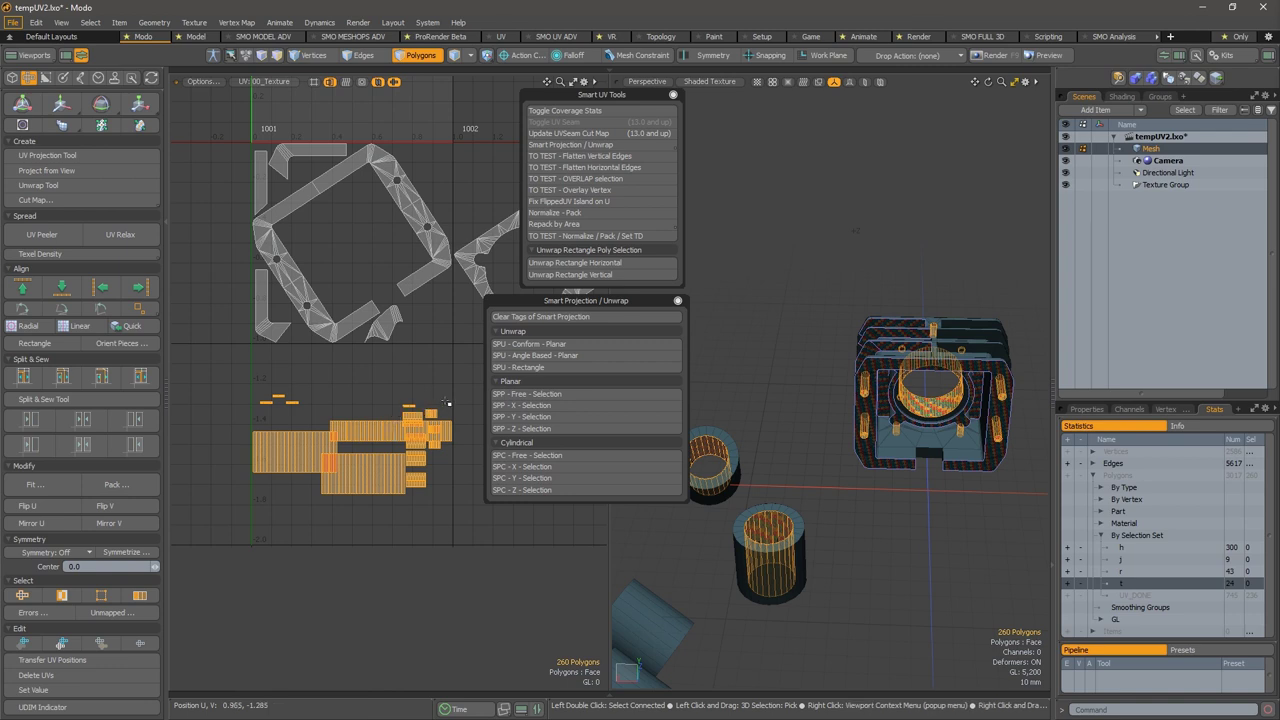
key("ctrl+z")
key("ctrl+z")
key("ctrl+z")
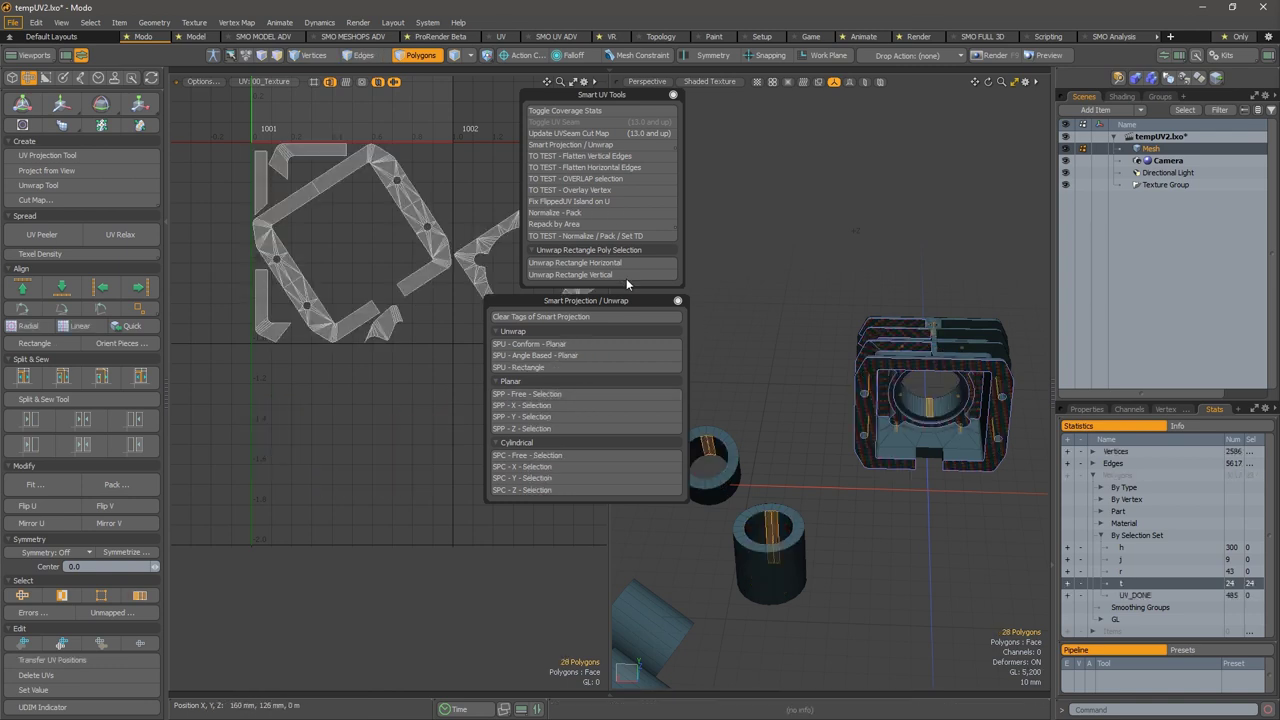
Unwrap the selected cylindrical strips of the housing and tubes with SPU - Auto Loop / Rectangle - Repack.
key("ctrl")
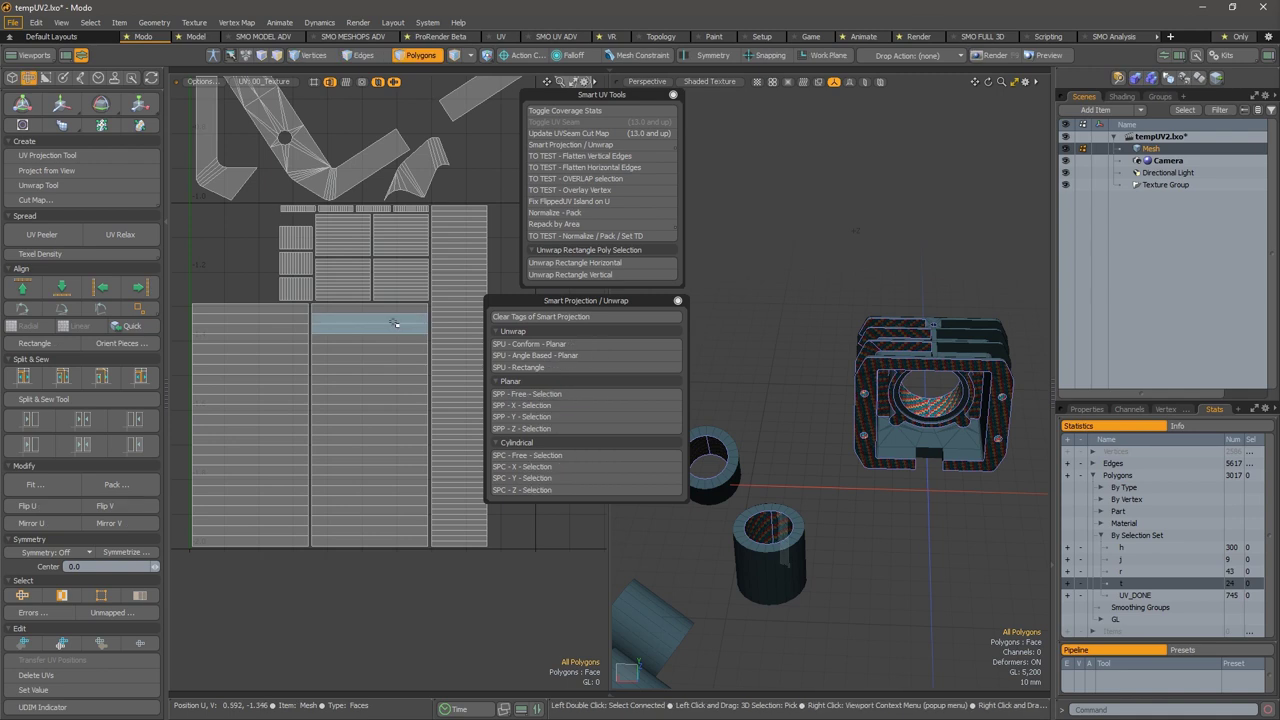
right_click_drag(386, 246, 351, 246, "alt")
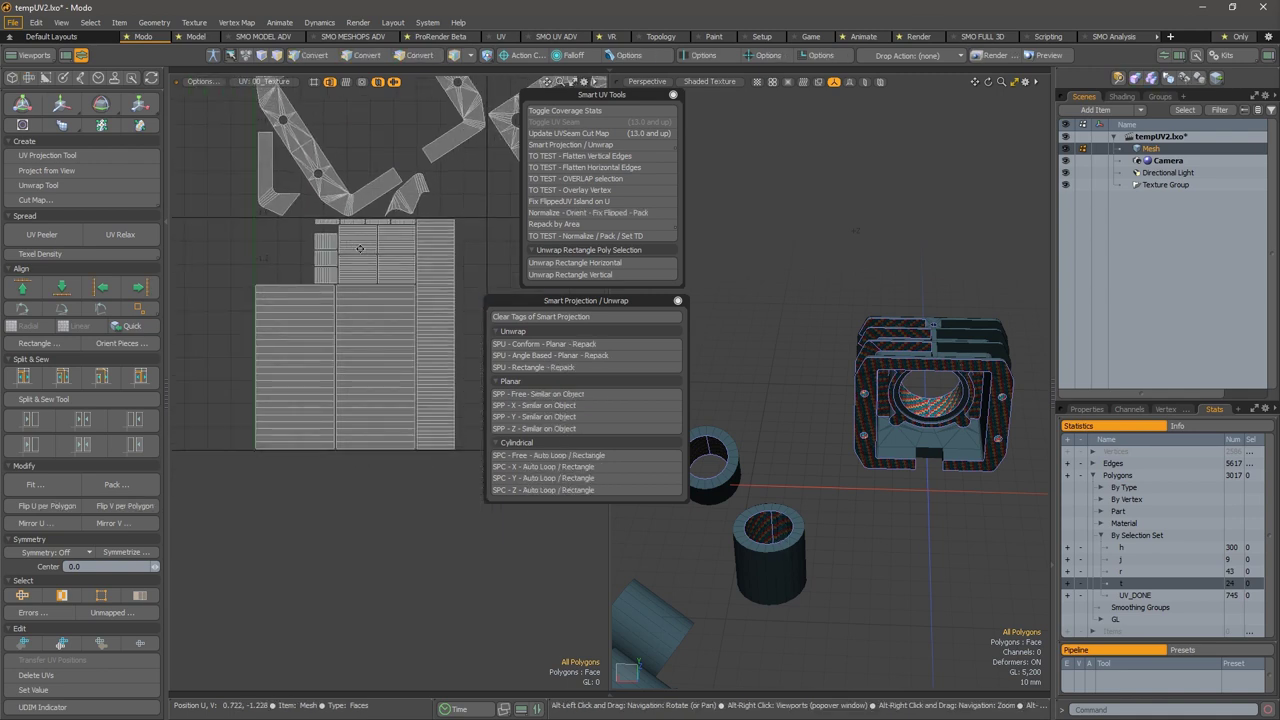
left_click_drag(351, 246, 305, 242, "alt")
right_click_drag(305, 242, 436, 188, "alt")
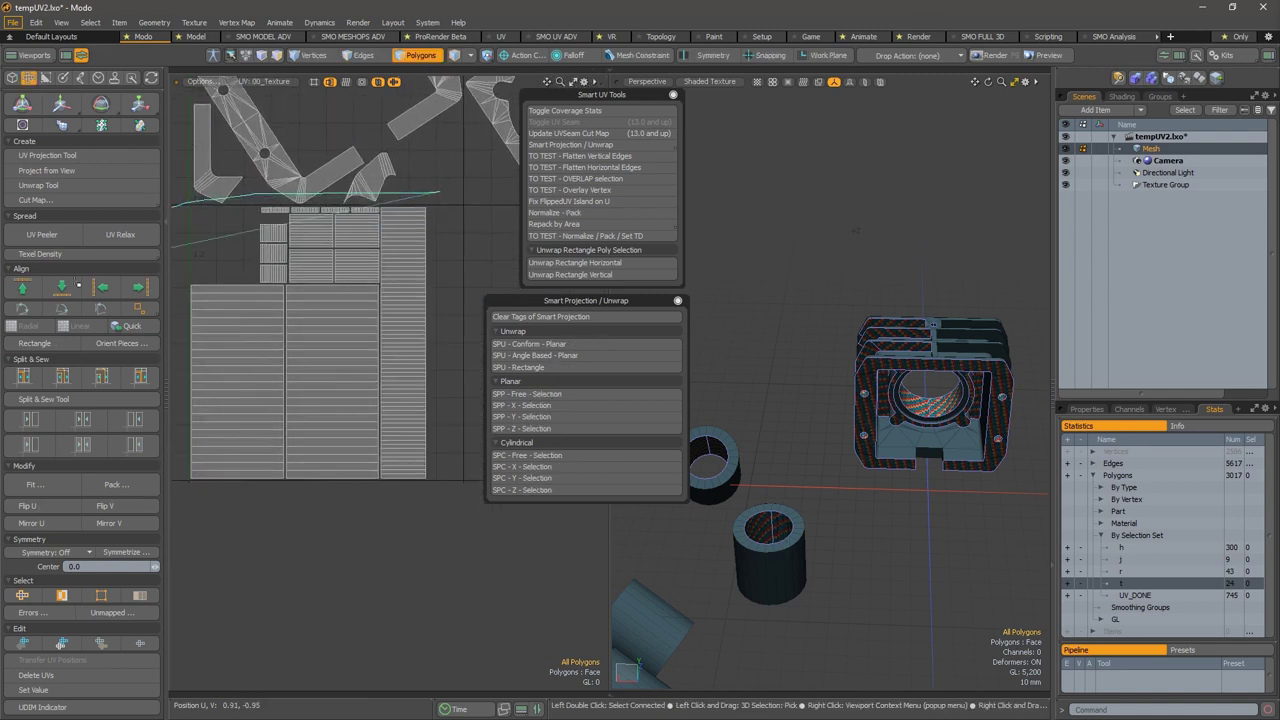
Select all the repacked strip islands below tile 1001 and check their layout in the UV map and on the model.
mouse_move(78, 285)
right_mouse_down()
mouse_move(511, 546)
mouse_move(449, 206)
right_mouse_up()
right_click_drag(337, 294, 418, 362, "alt")
left_click_drag(418, 362, 396, 381, "alt")
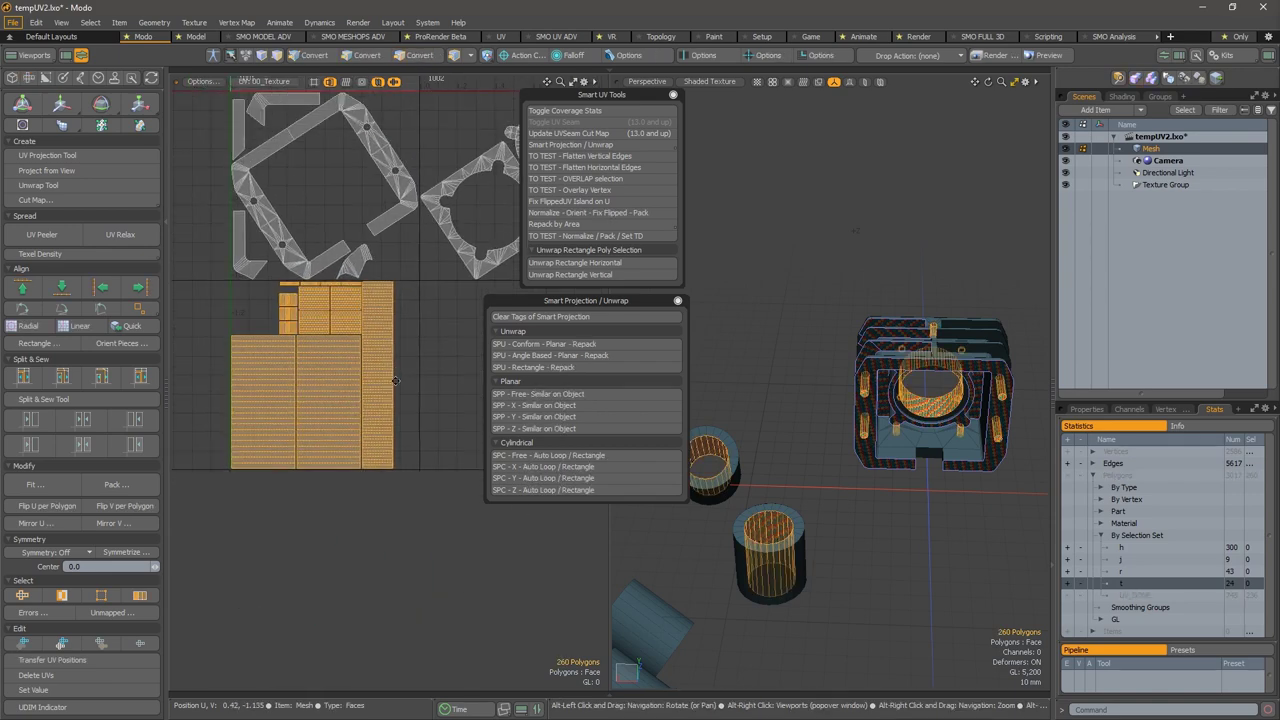
right_click_drag(396, 381, 434, 391, "alt")
right_click_drag(449, 320, 405, 291, "alt")
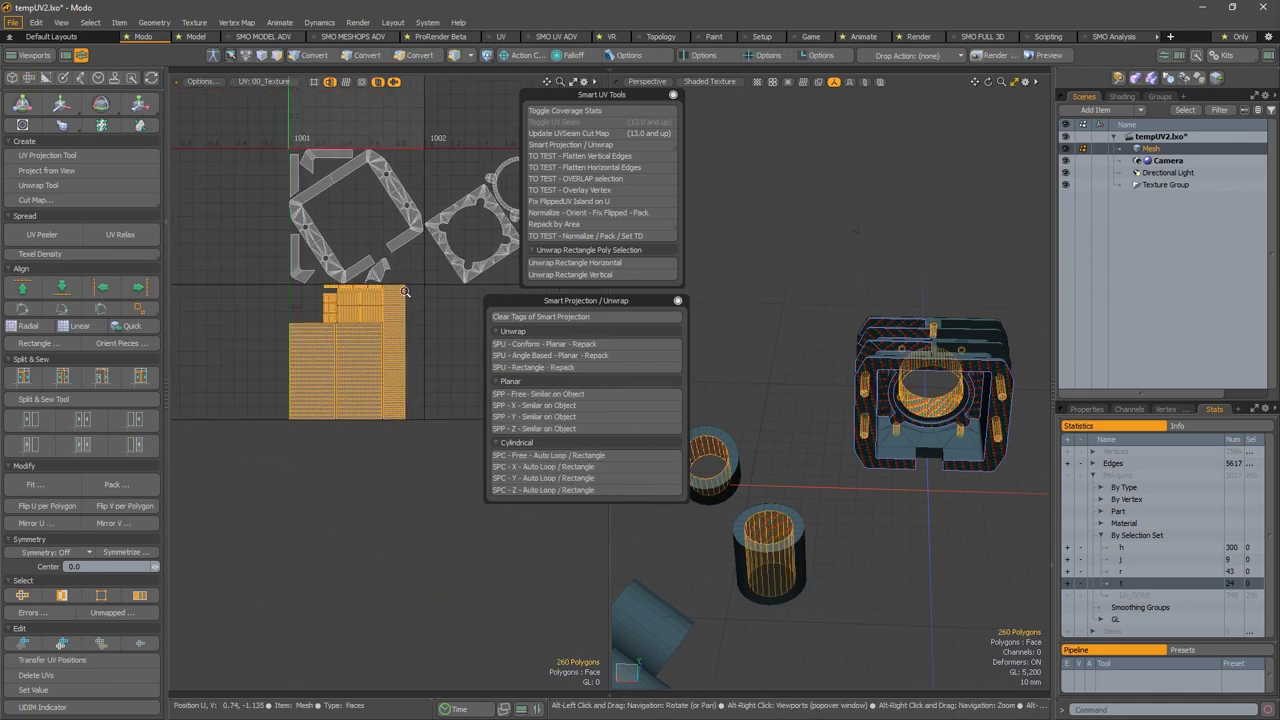
left_click_drag(339, 333, 314, 370, "alt")
key("alt")
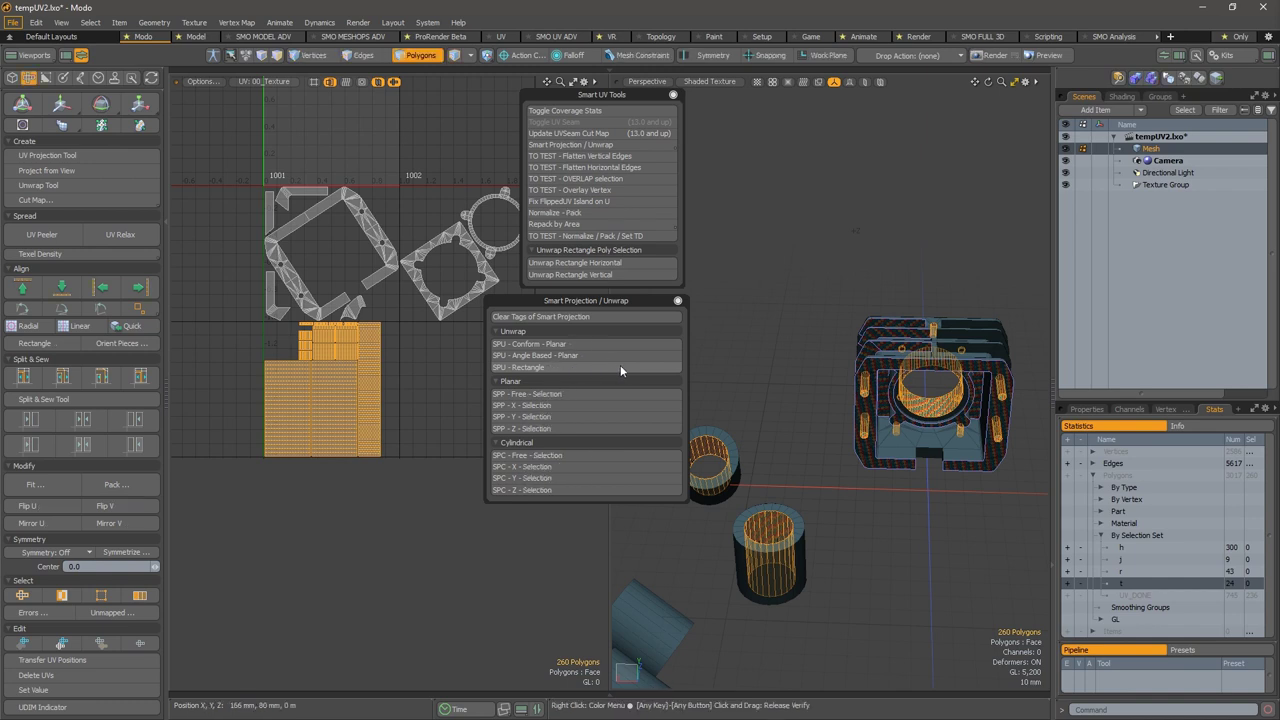
Show the group normal and repack variants of the unwrap commands, clear the polygon selection and review the whole UV layout.
key("ctrl")
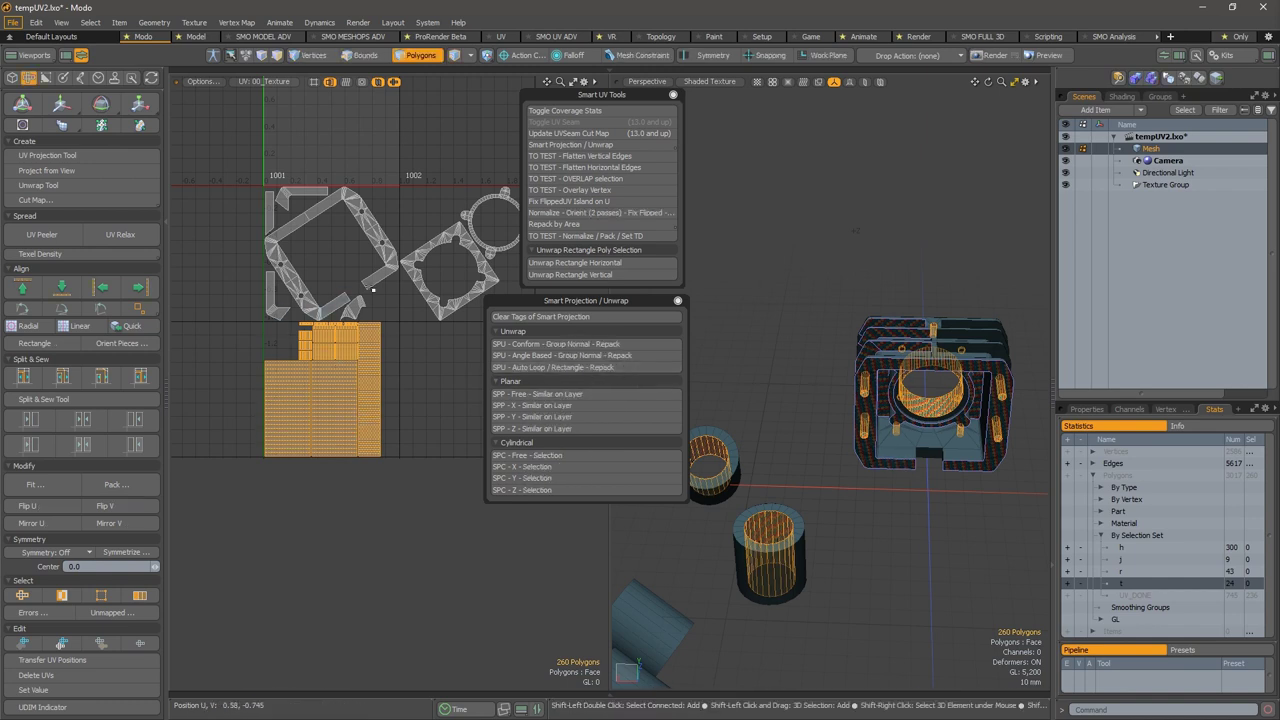
left_click(415, 379)
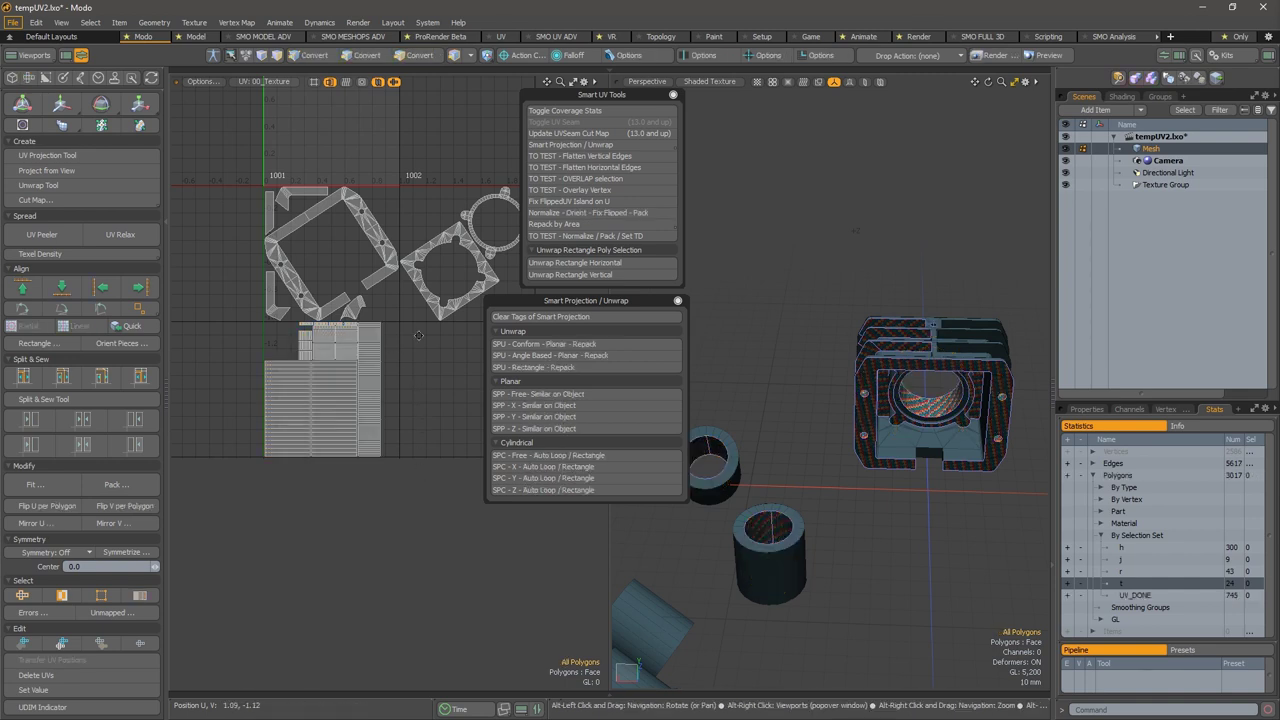
right_click_drag(415, 379, 363, 411, "alt")
left_click_drag(363, 411, 354, 384, "alt")
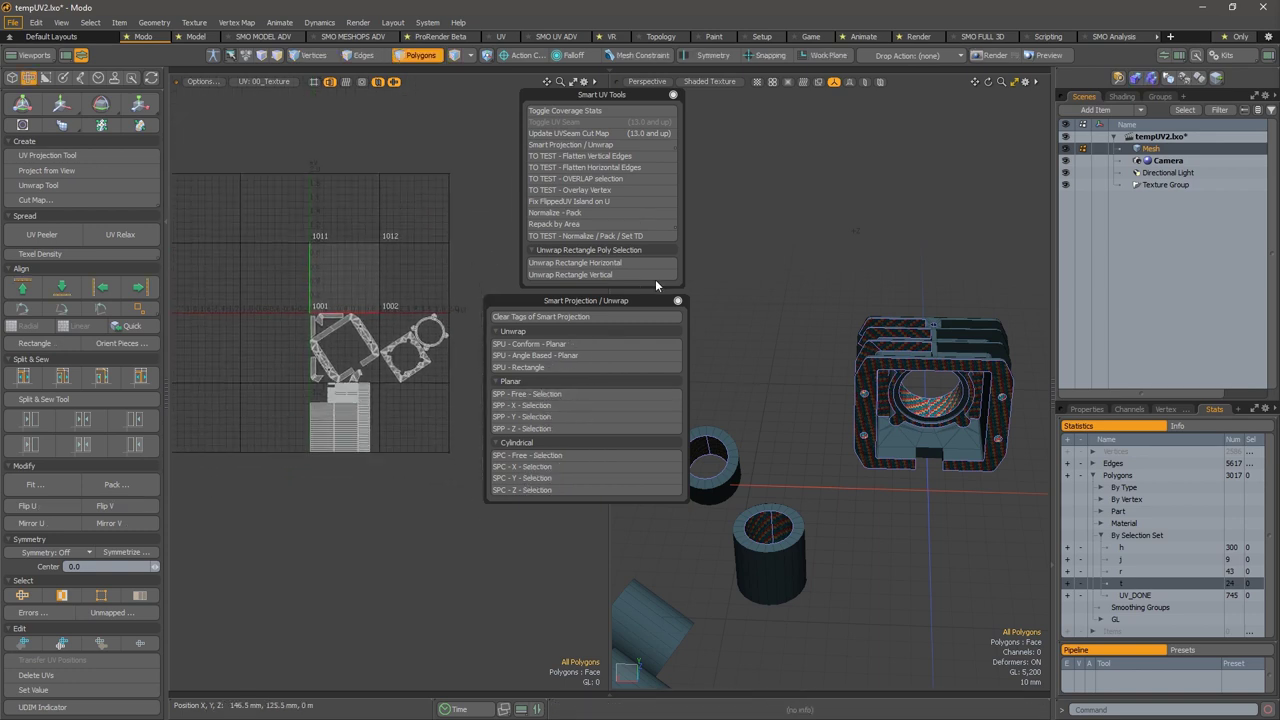